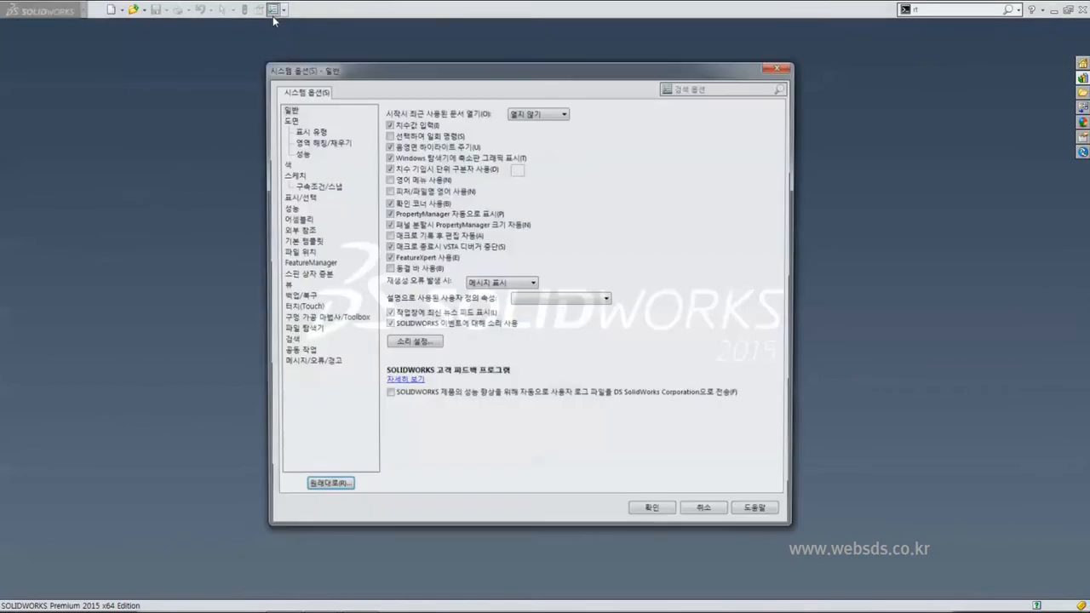
- Enable automatic loading of components as lightweight in the system options for performance
{"action": "left_click_drag", "start_coordinate": [372, 75], "coordinate": [324, 67]}
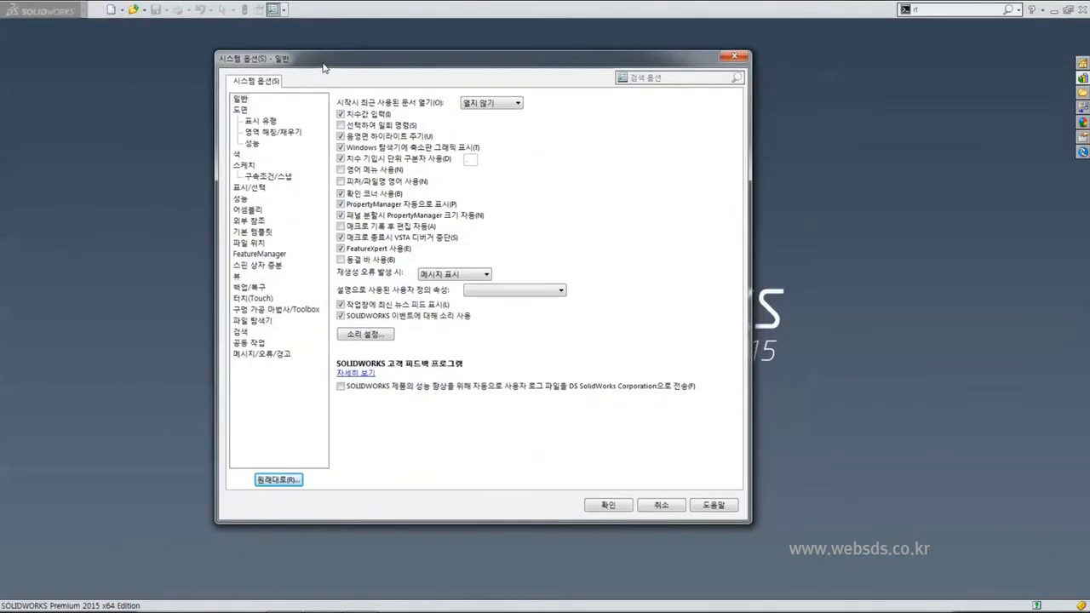
{"action": "left_click", "coordinate": [242, 199]}
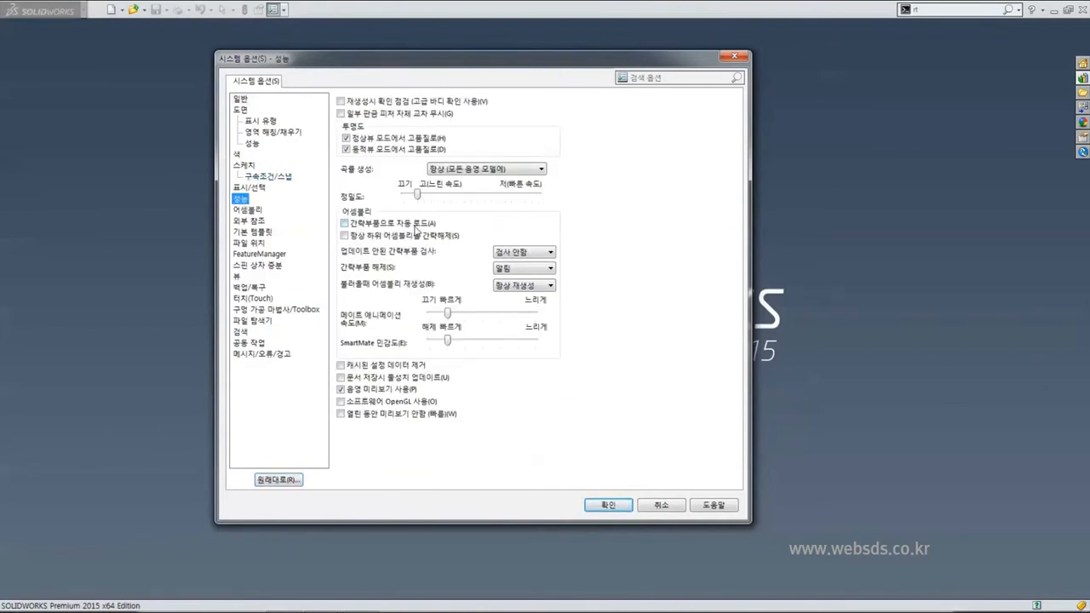
{"action": "left_click", "coordinate": [412, 226]}
- Set the large assembly mode threshold to 100 components in the assembly options and accept the settings
{"action": "left_click", "coordinate": [255, 210]}
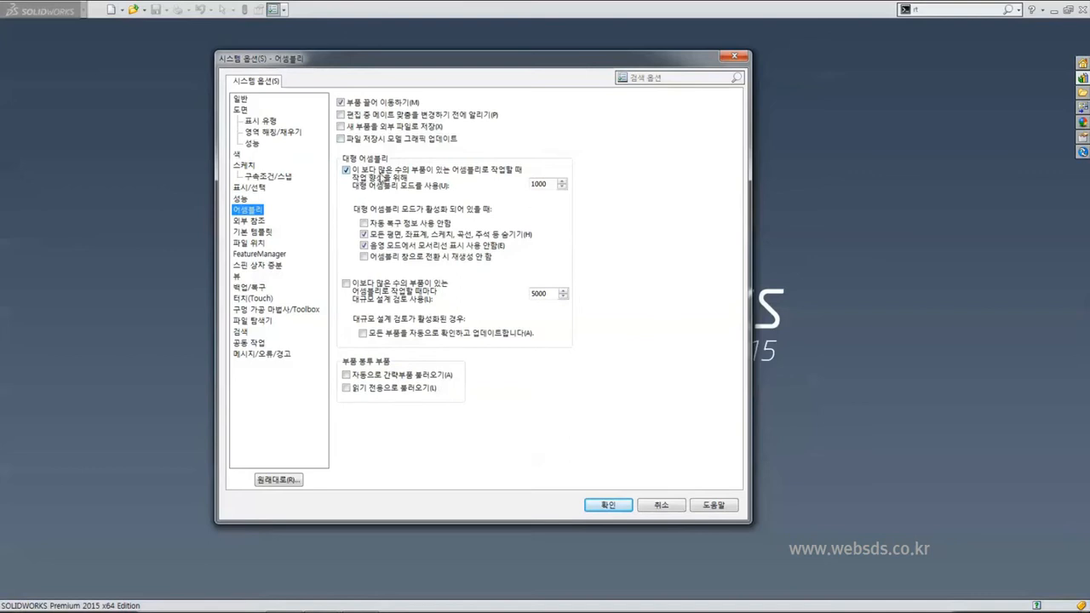
{"action": "double_click", "coordinate": [551, 183]}
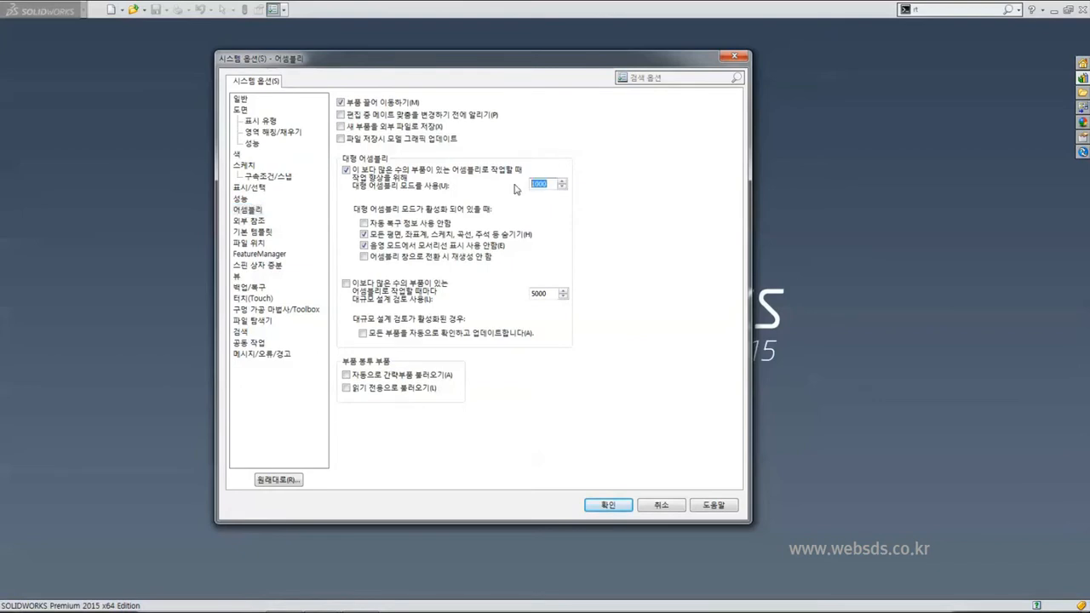
{"action": "left_click", "coordinate": [549, 183]}
{"action": "key", "text": "BackSpace"}
{"action": "type", "text": "0"}
{"action": "left_click", "coordinate": [609, 506]}
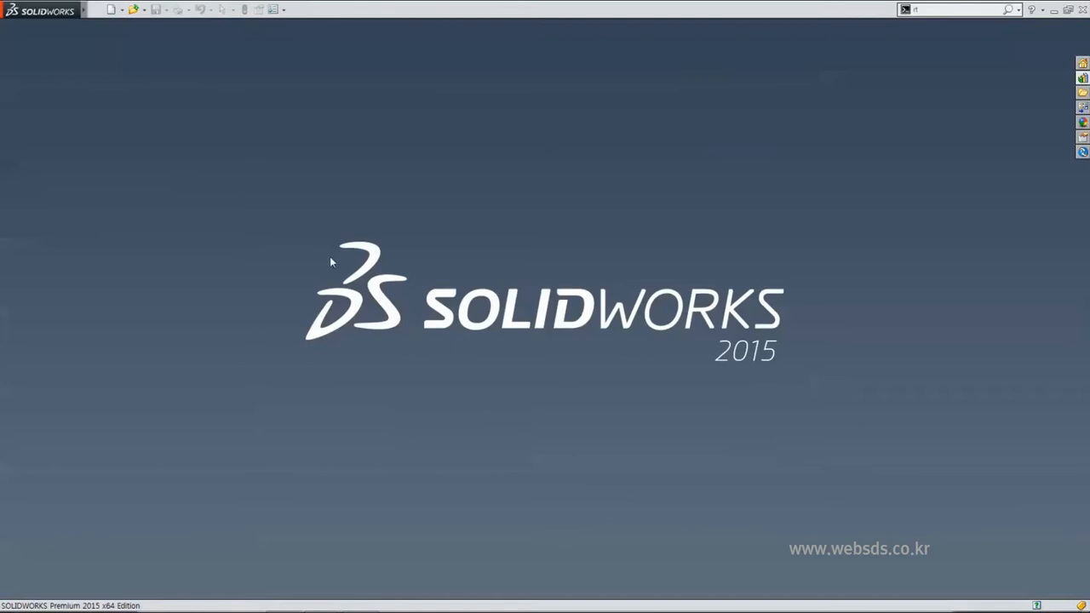
- Start opening a file and browse to the Case Study folder inside Lesson04
{"action": "left_click", "coordinate": [134, 10]}
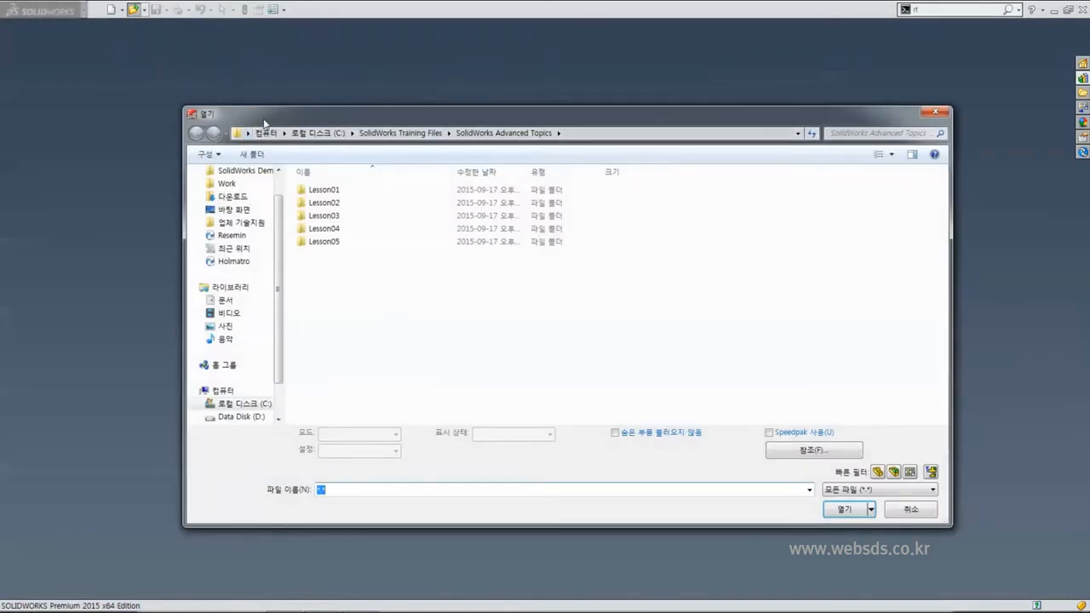
{"action": "left_click", "coordinate": [358, 282]}
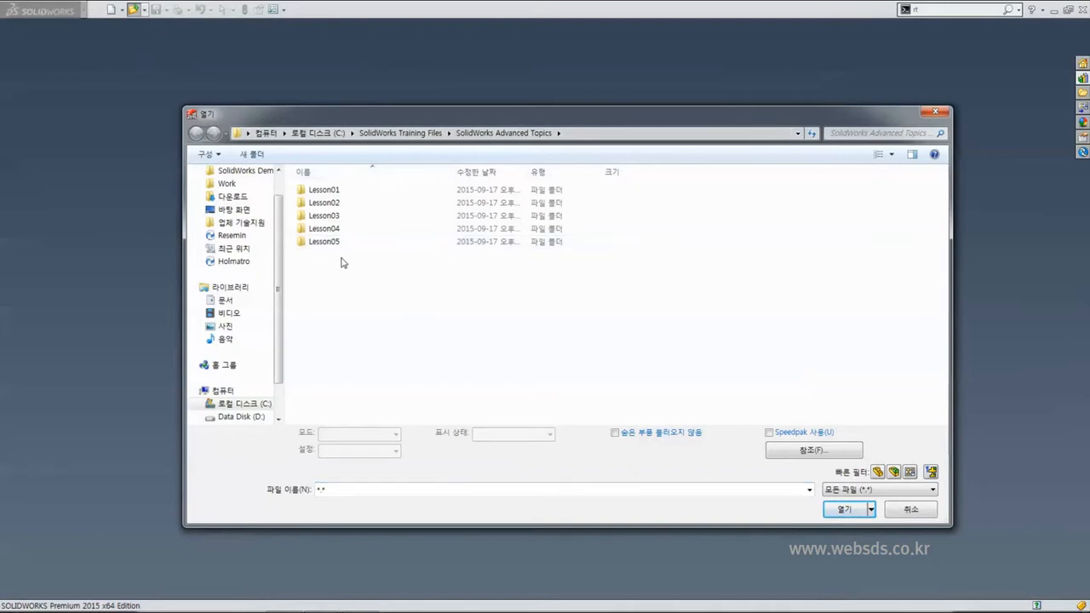
{"action": "left_click", "coordinate": [335, 229]}
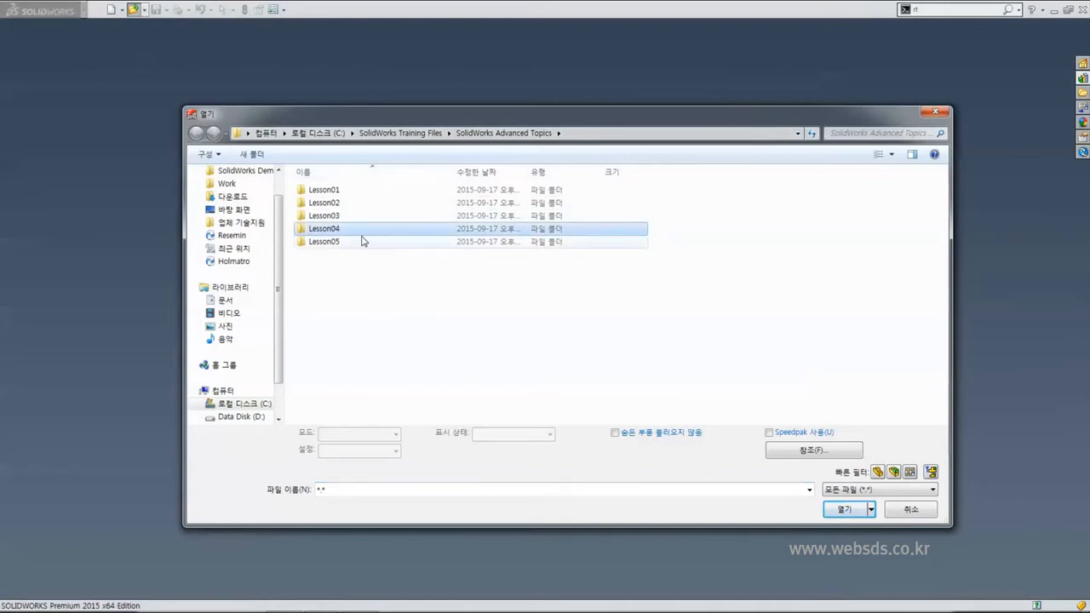
{"action": "double_click", "coordinate": [363, 231]}
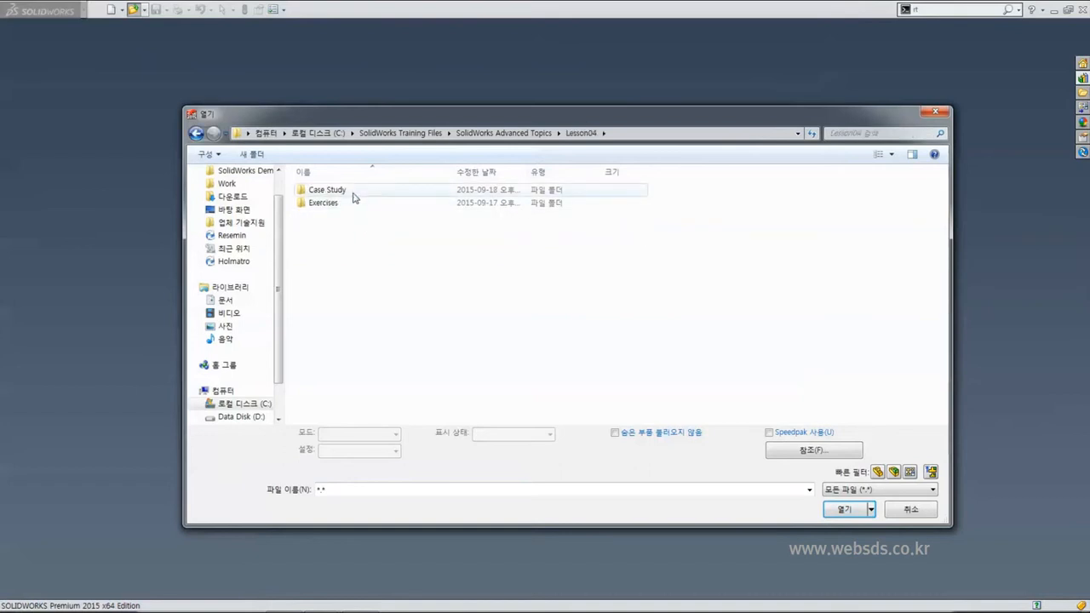
{"action": "double_click", "coordinate": [355, 195]}
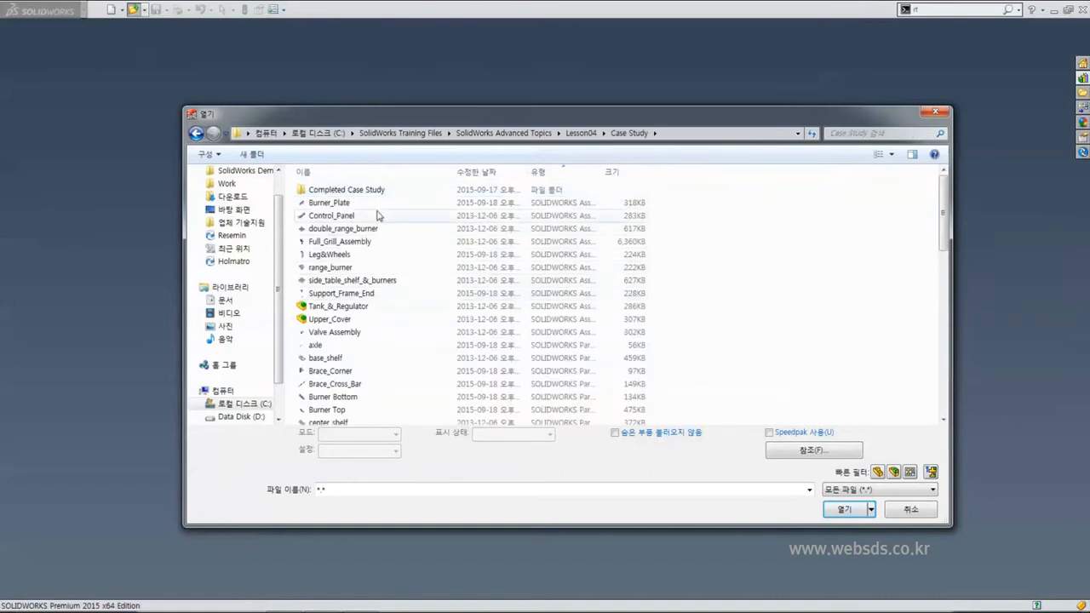
- Sort the Case Study files by type and examine the assembly files from Burner_Plate to Valve Assembly
{"action": "mouse_move", "coordinate": [942, 184]}
{"action": "left_mouse_down"}
{"action": "mouse_move", "coordinate": [943, 334]}
{"action": "mouse_move", "coordinate": [941, 182]}
{"action": "left_mouse_up"}
{"action": "left_click", "coordinate": [584, 172]}
{"action": "left_click", "coordinate": [584, 173]}
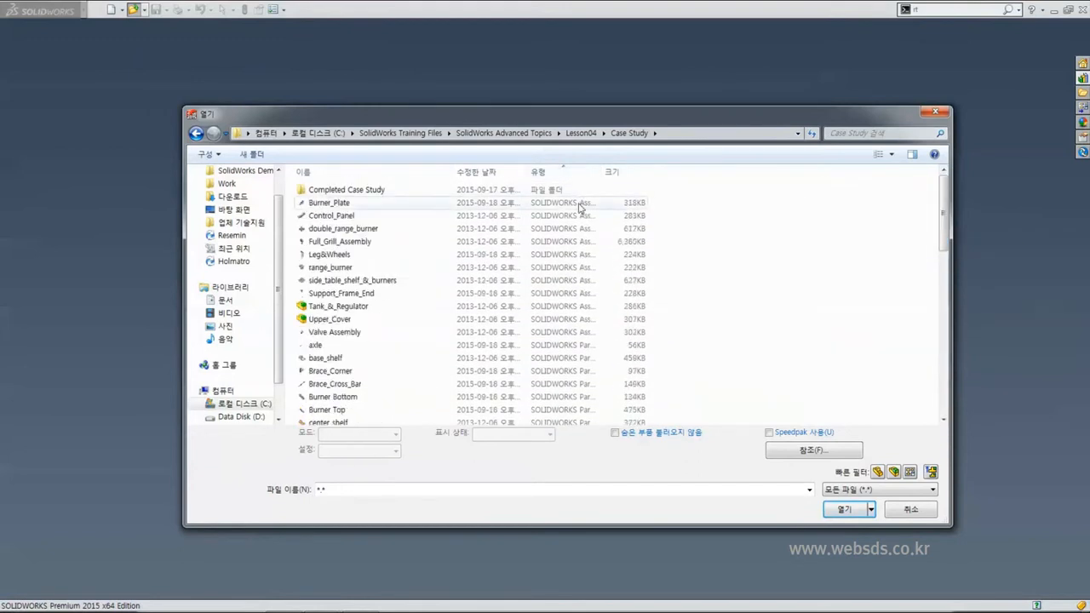
{"action": "left_click", "coordinate": [579, 202]}
{"action": "left_click", "coordinate": [597, 335], "text": "shift"}
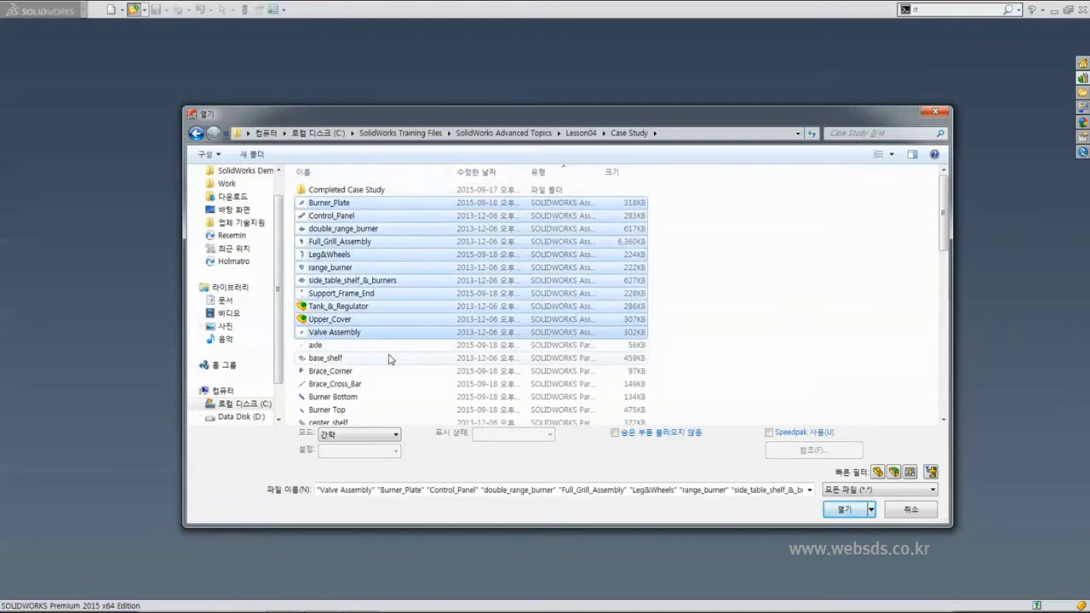
{"action": "left_click", "coordinate": [703, 284]}
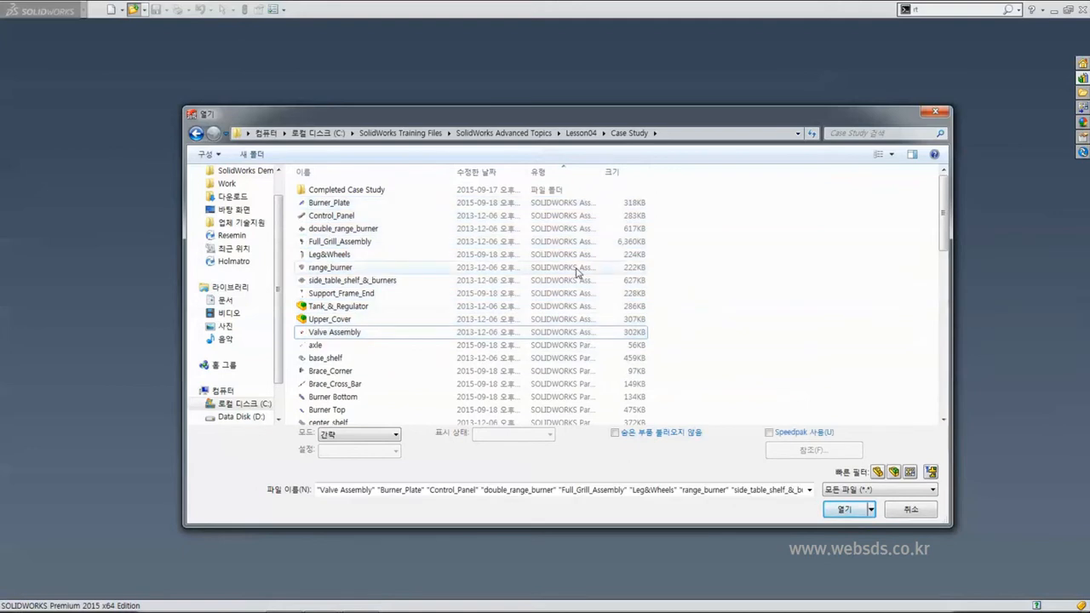
- Filter the folder to top-level assemblies and open Full_Grill_Assembly in large assembly mode
{"action": "left_click", "coordinate": [931, 473]}
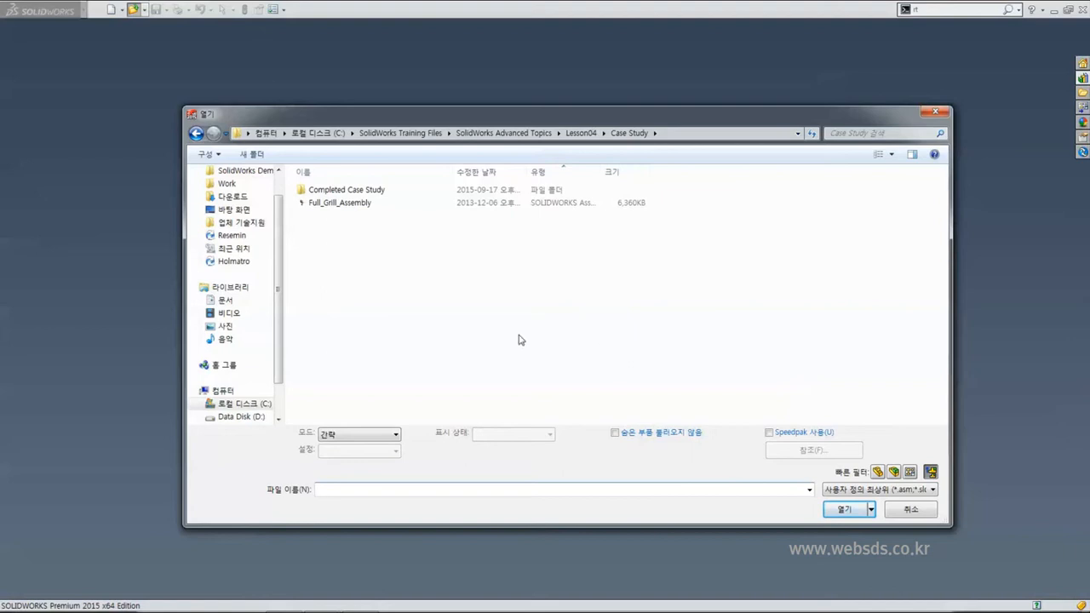
{"action": "left_click", "coordinate": [355, 206]}
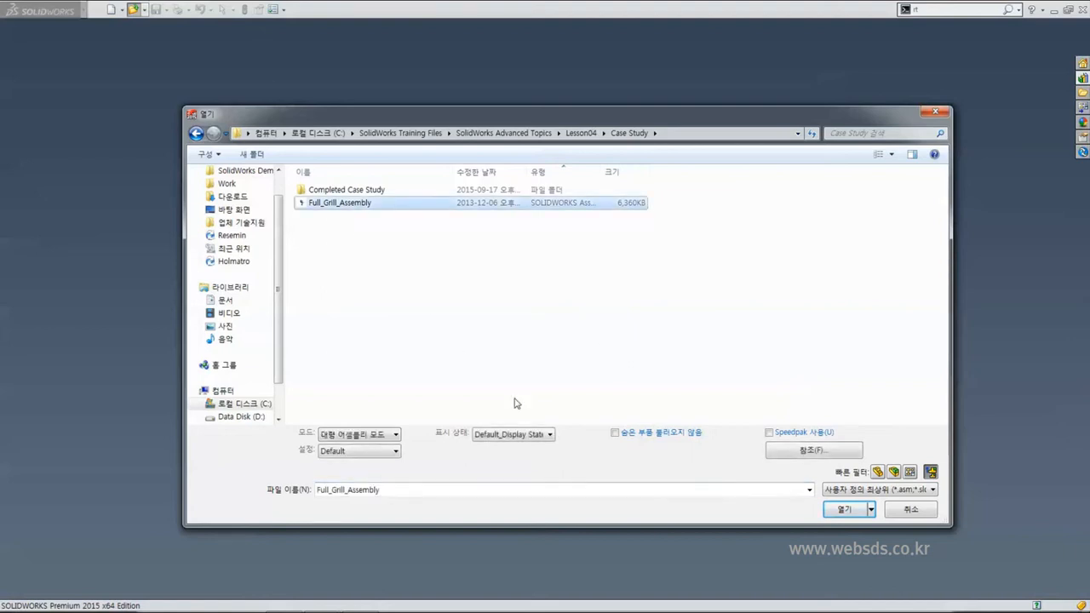
{"action": "left_click", "coordinate": [844, 510]}
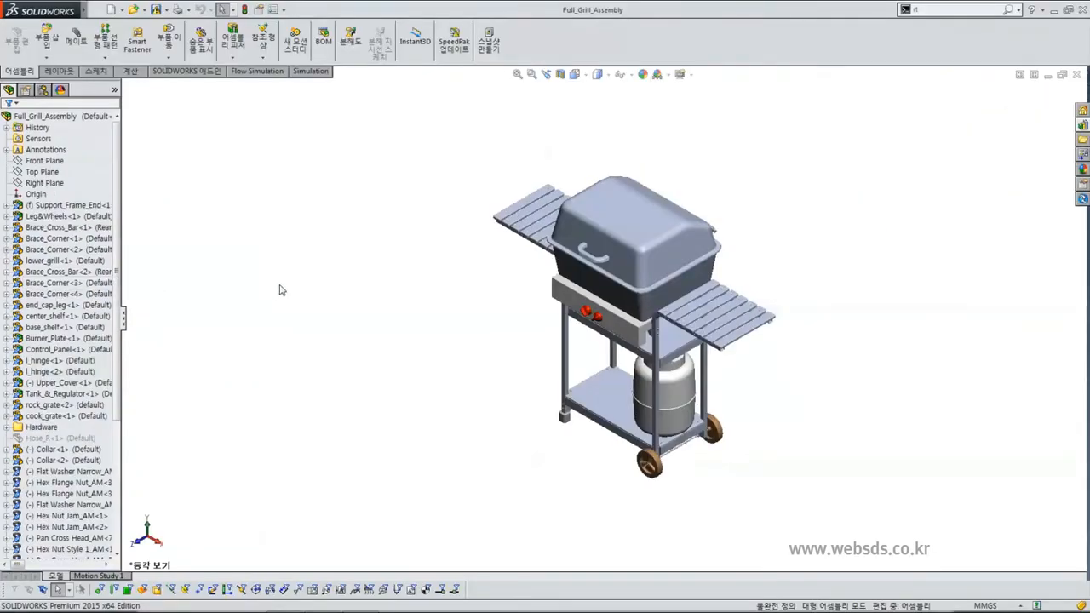
- Run AssemblyXpert on the grill assembly, review its component statistics and close the report
{"action": "left_click", "coordinate": [133, 71]}
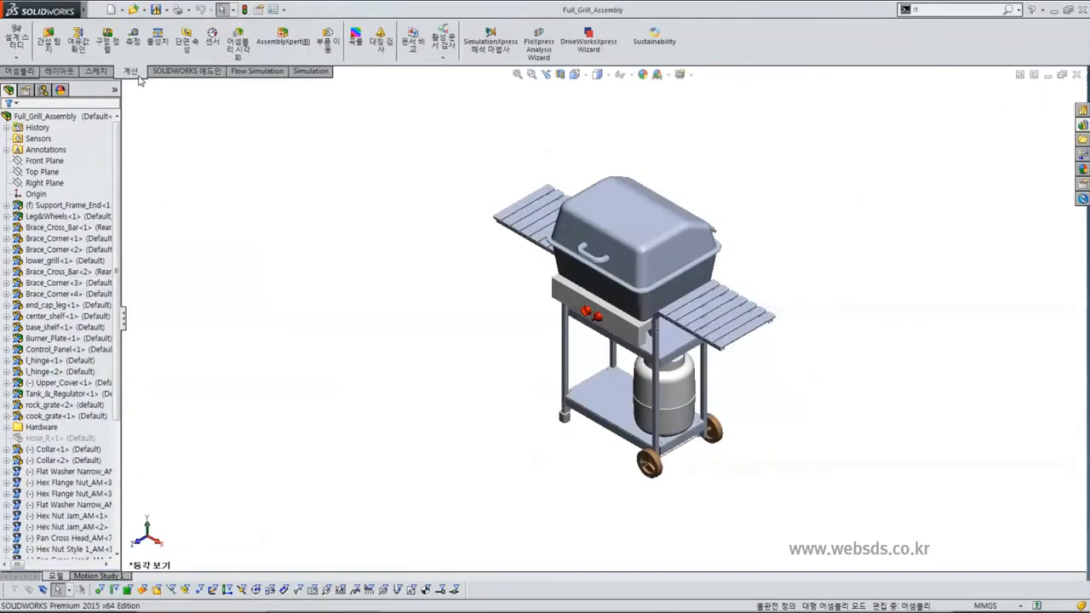
{"action": "left_click", "coordinate": [282, 51]}
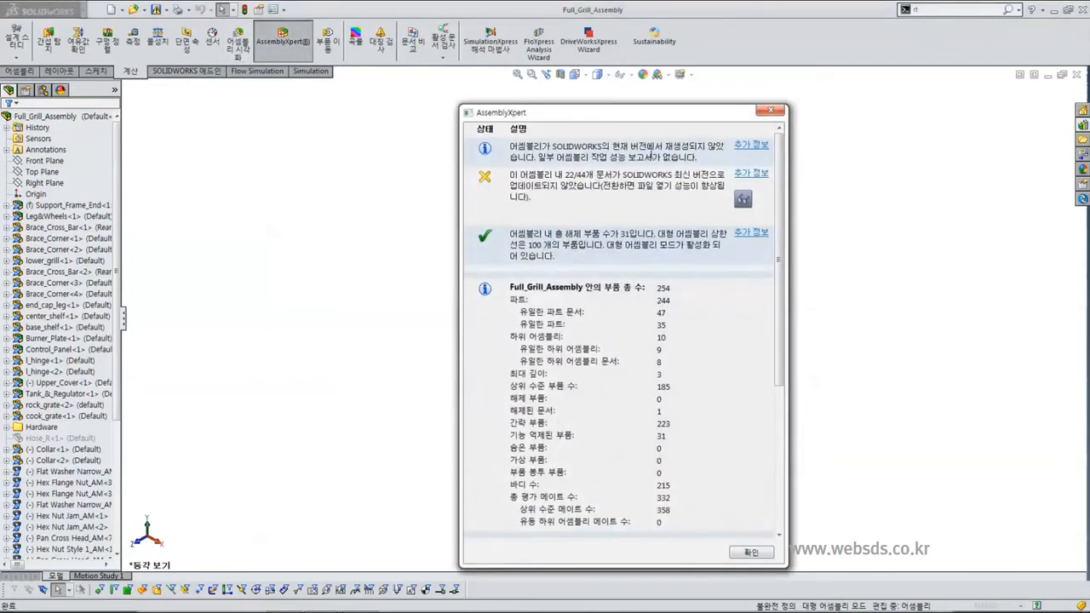
{"action": "left_click_drag", "start_coordinate": [640, 117], "coordinate": [619, 106]}
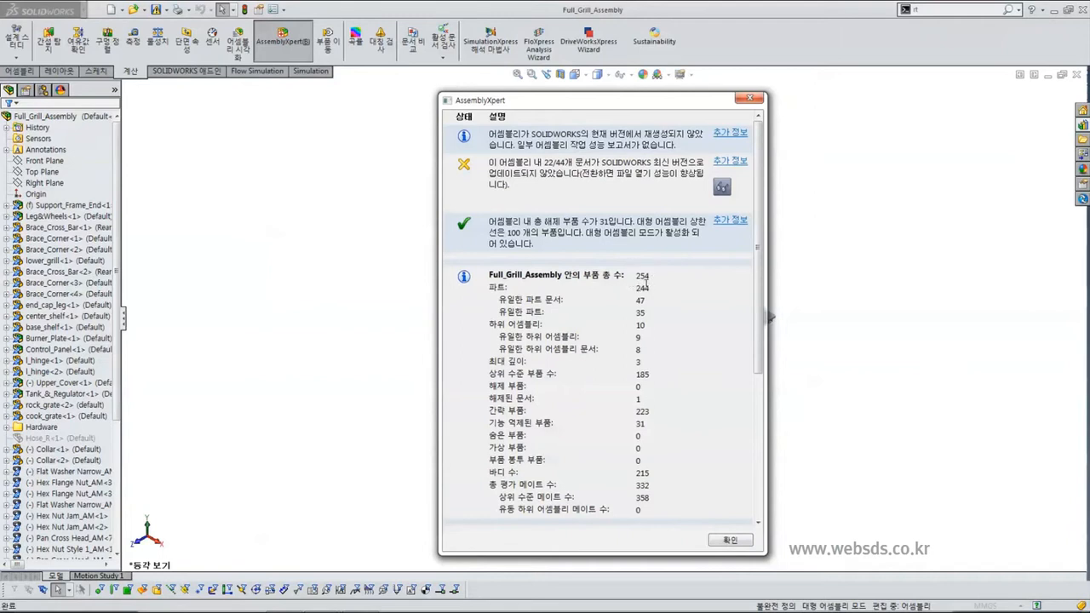
{"action": "left_click", "coordinate": [722, 541]}
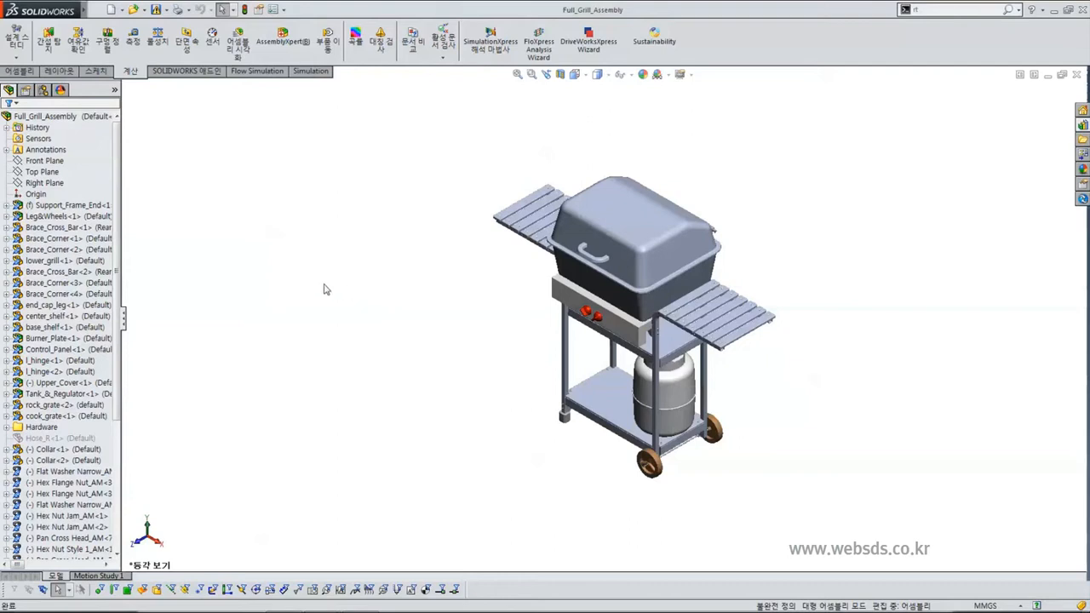
- Add a display state to the Default configuration and name it No Hardware
{"action": "left_click", "coordinate": [42, 91]}
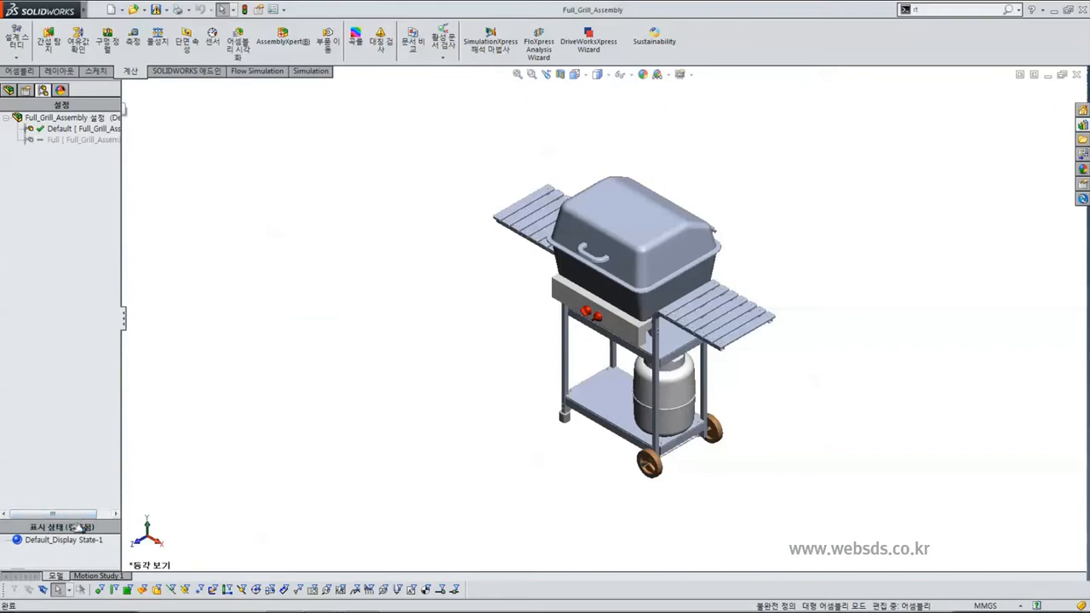
{"action": "left_click_drag", "start_coordinate": [73, 526], "coordinate": [64, 309]}
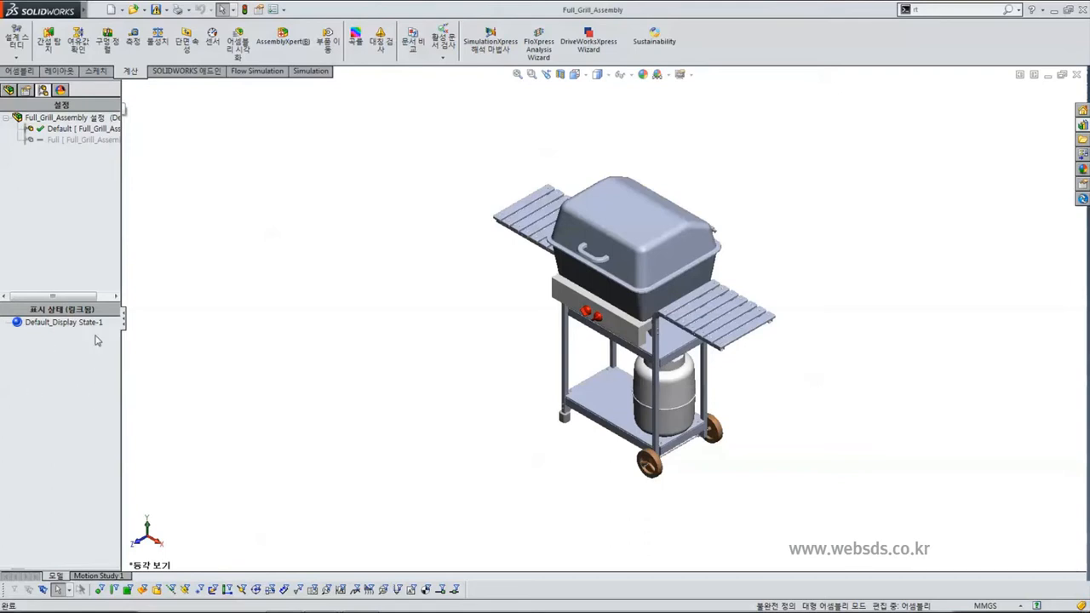
{"action": "right_click", "coordinate": [48, 358]}
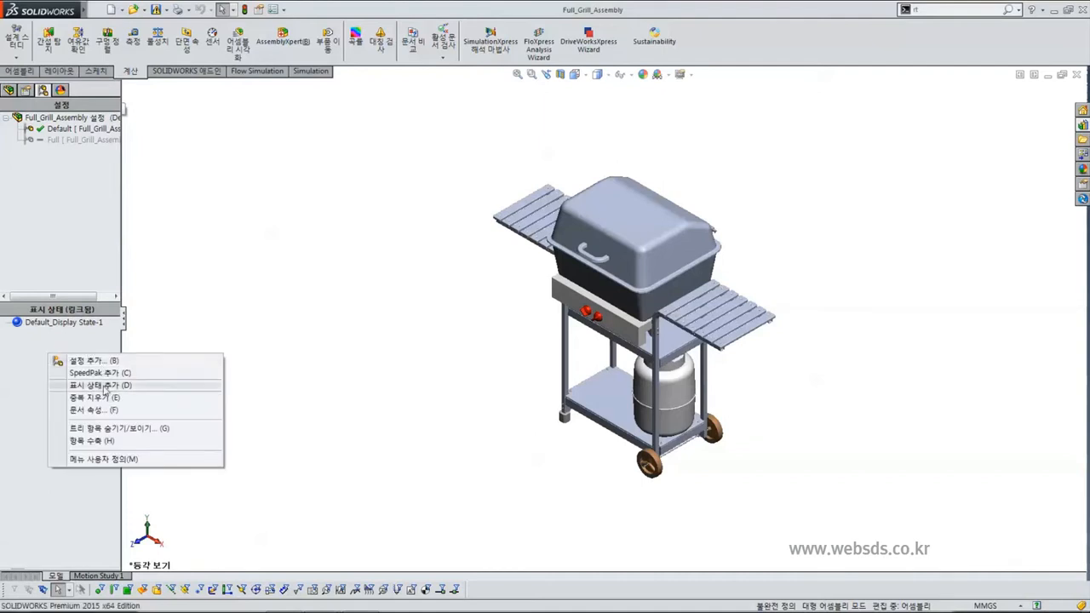
{"action": "left_click", "coordinate": [101, 385]}
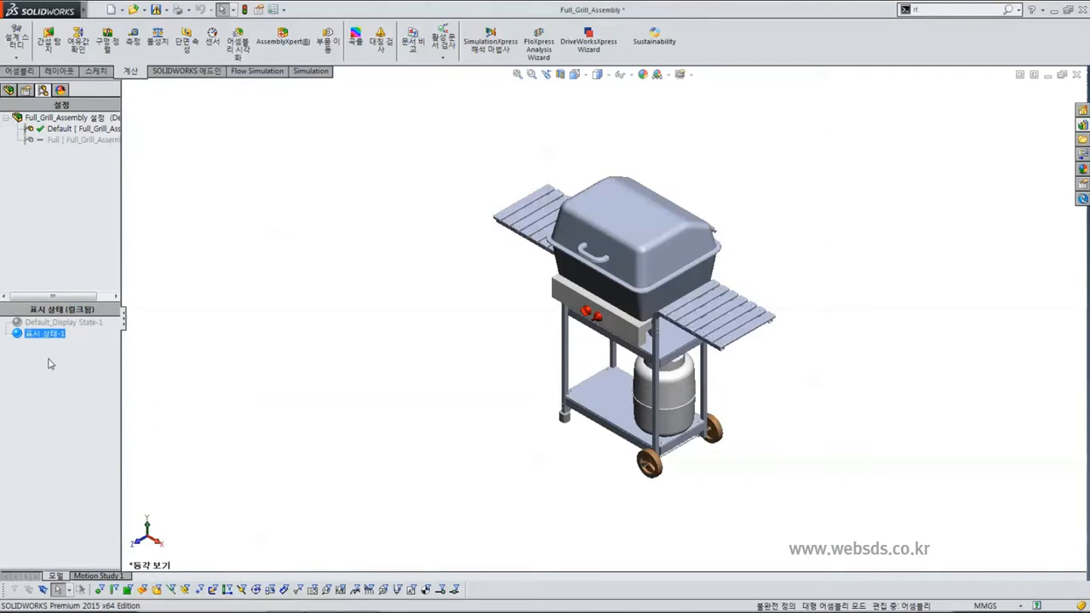
{"action": "left_click", "coordinate": [43, 334]}
{"action": "type", "text": "No ha"}
{"action": "key", "text": "BackSpace"}
{"action": "key", "text": "BackSpace"}
{"action": "type", "text": "Hardware"}
{"action": "key", "text": "Return"}
- Select all Toolbox components in the grill assembly and hide them in the No Hardware display state
{"action": "scroll", "coordinate": [719, 298], "scroll_direction": "down", "scroll_amount": 2}
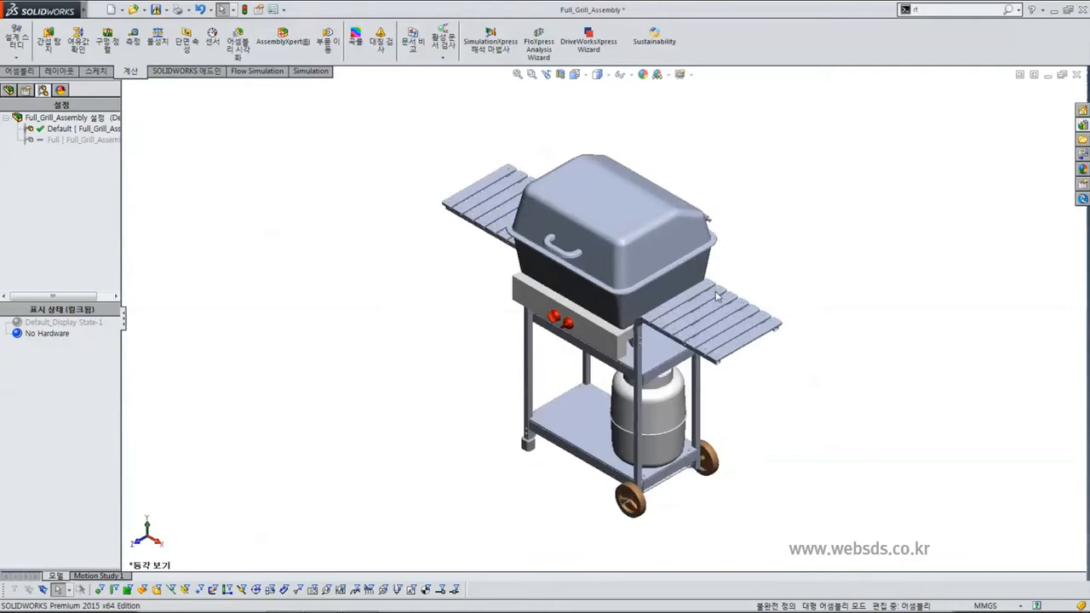
{"action": "scroll", "coordinate": [535, 437], "scroll_direction": "down", "scroll_amount": 2}
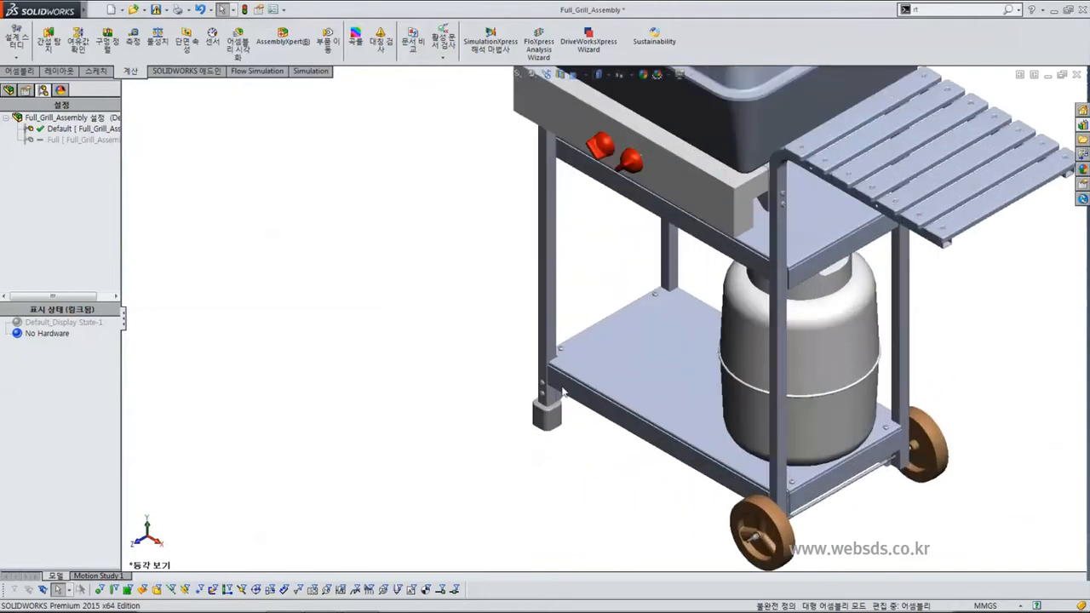
{"action": "scroll", "coordinate": [560, 371], "scroll_direction": "down", "scroll_amount": 2}
{"action": "scroll", "coordinate": [596, 352], "scroll_direction": "down", "scroll_amount": 3}
{"action": "left_click", "coordinate": [9, 90]}
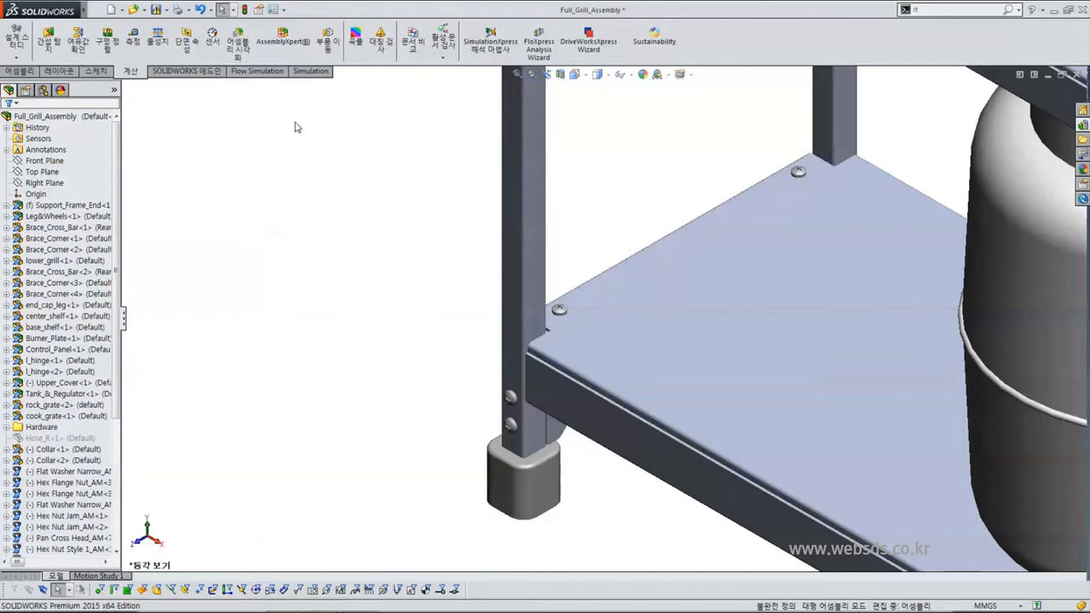
{"action": "left_click", "coordinate": [233, 10]}
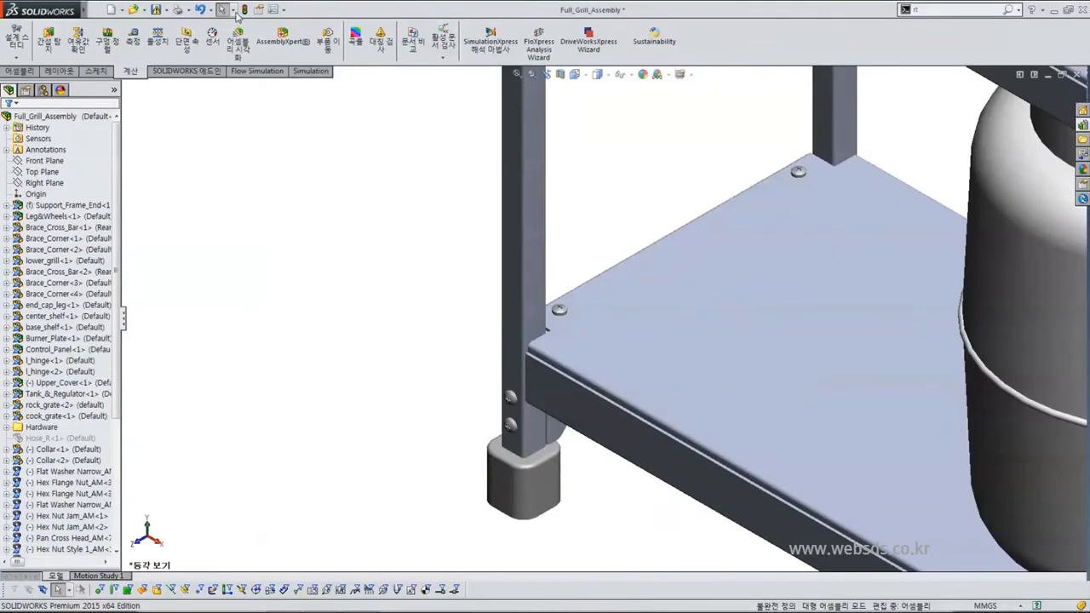
{"action": "left_click", "coordinate": [234, 11]}
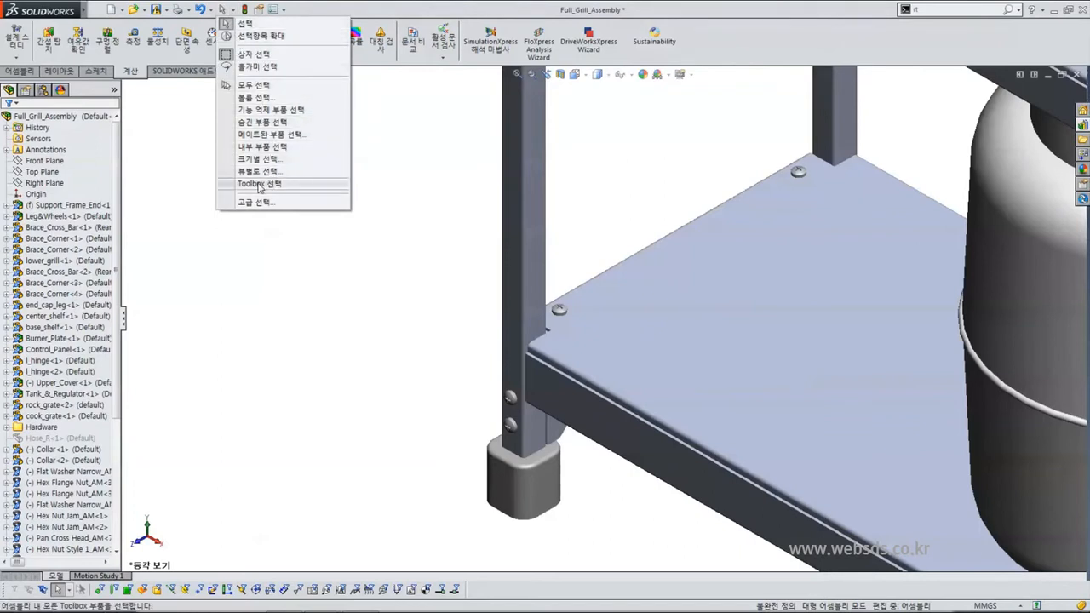
{"action": "left_click", "coordinate": [260, 184]}
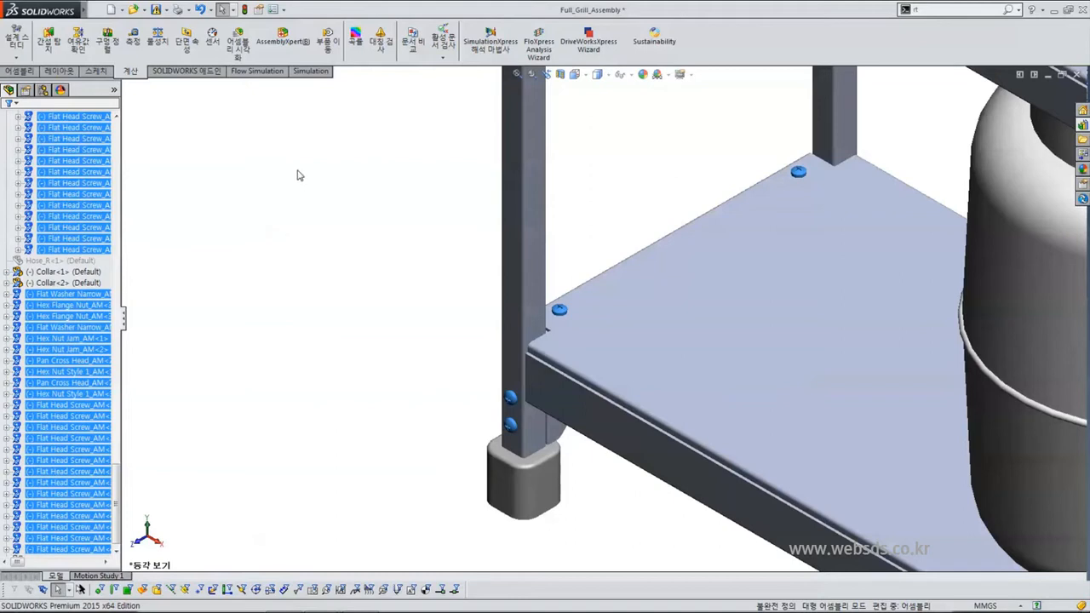
{"action": "right_click", "coordinate": [299, 175]}
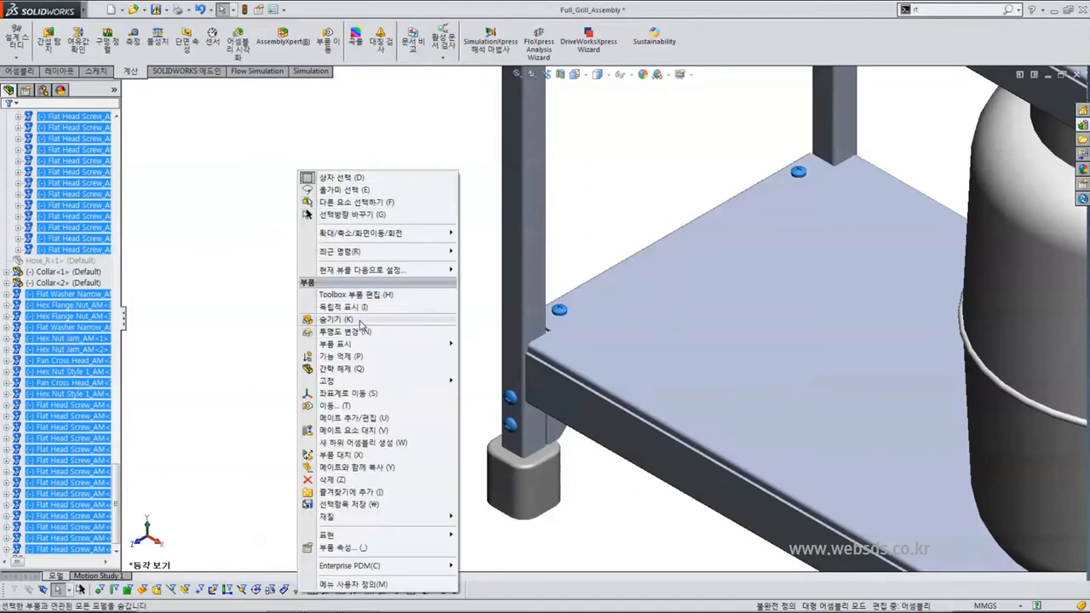
{"action": "left_click", "coordinate": [359, 321]}
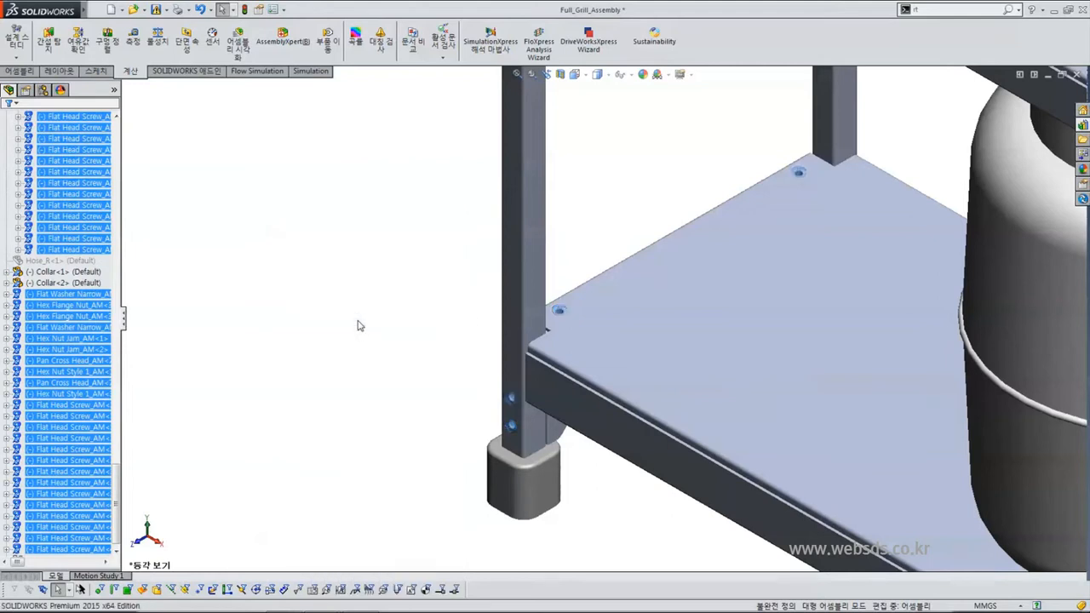
{"action": "left_click", "coordinate": [359, 325]}
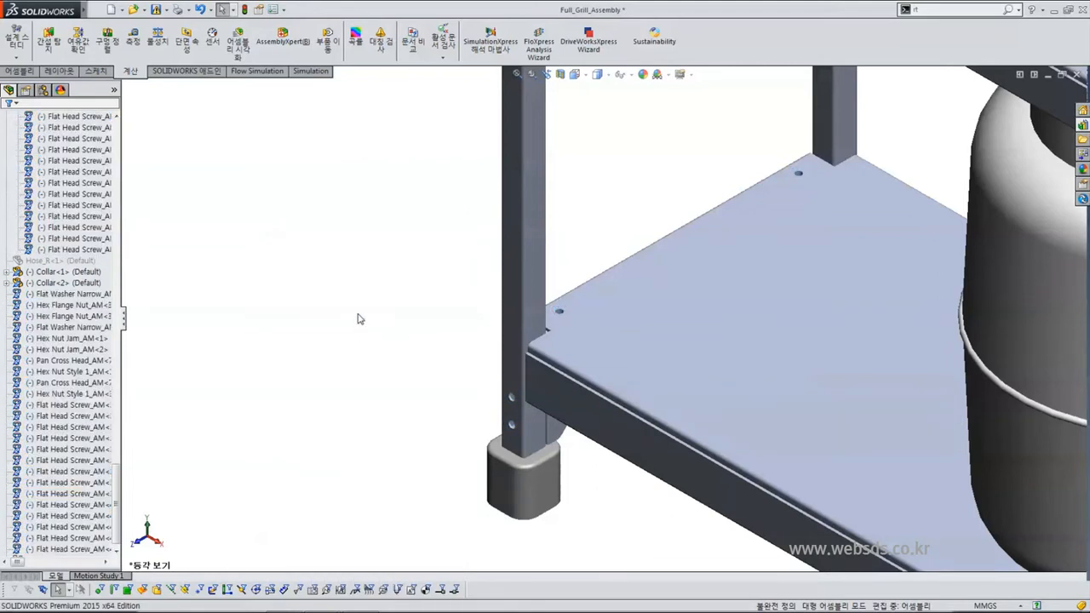
- Activate the Default_Display State-1 display state of the grill assembly
{"action": "left_click", "coordinate": [43, 90]}
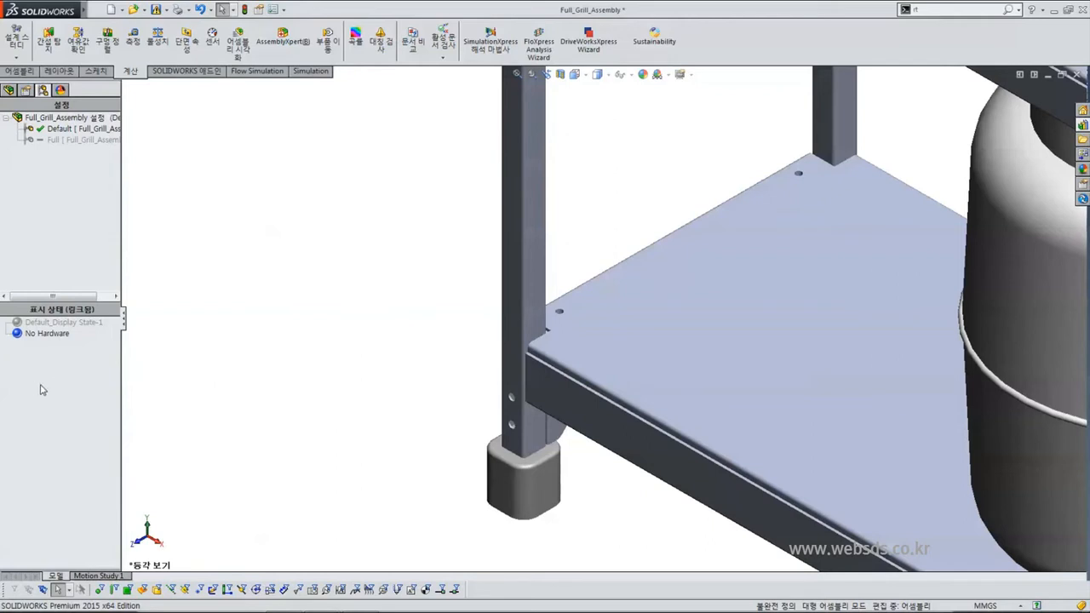
{"action": "double_click", "coordinate": [52, 322]}
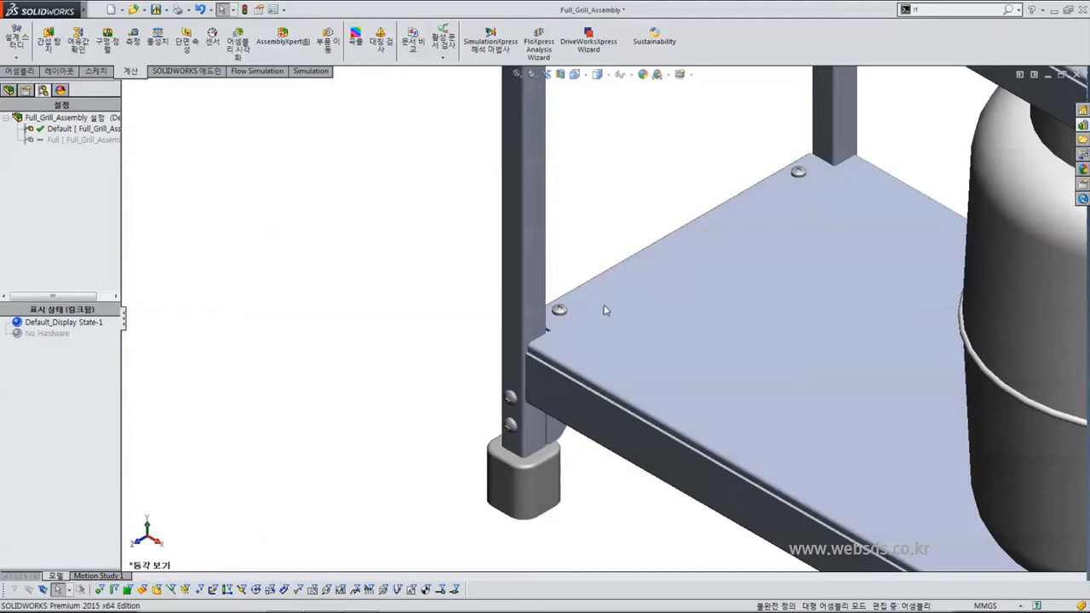
- Activate the No Hardware display state and add a new display state named Support based on it
{"action": "double_click", "coordinate": [55, 334]}
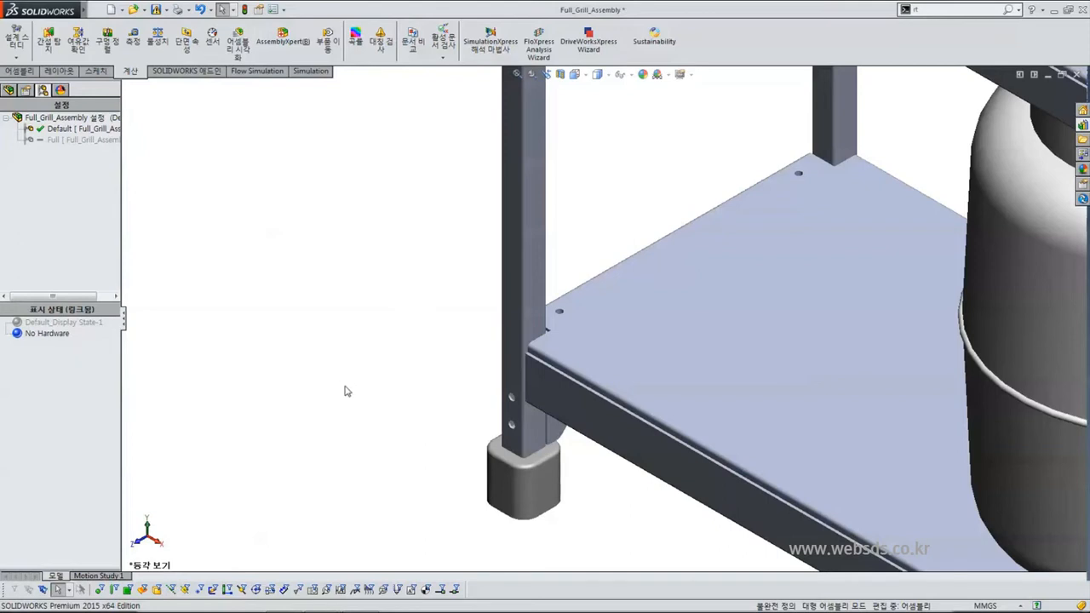
{"action": "right_click", "coordinate": [44, 388]}
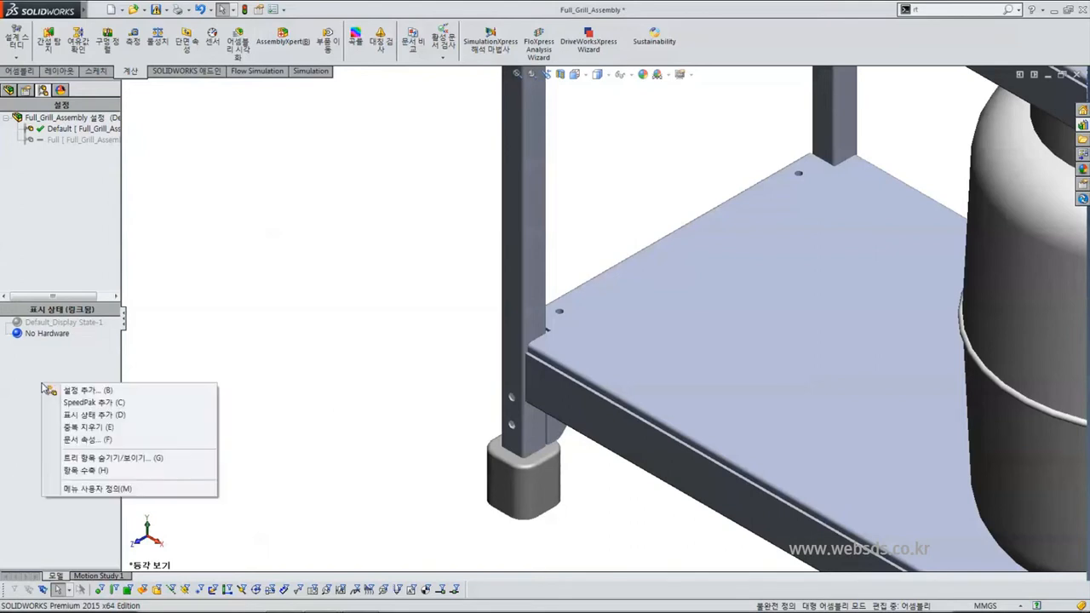
{"action": "left_click", "coordinate": [97, 415]}
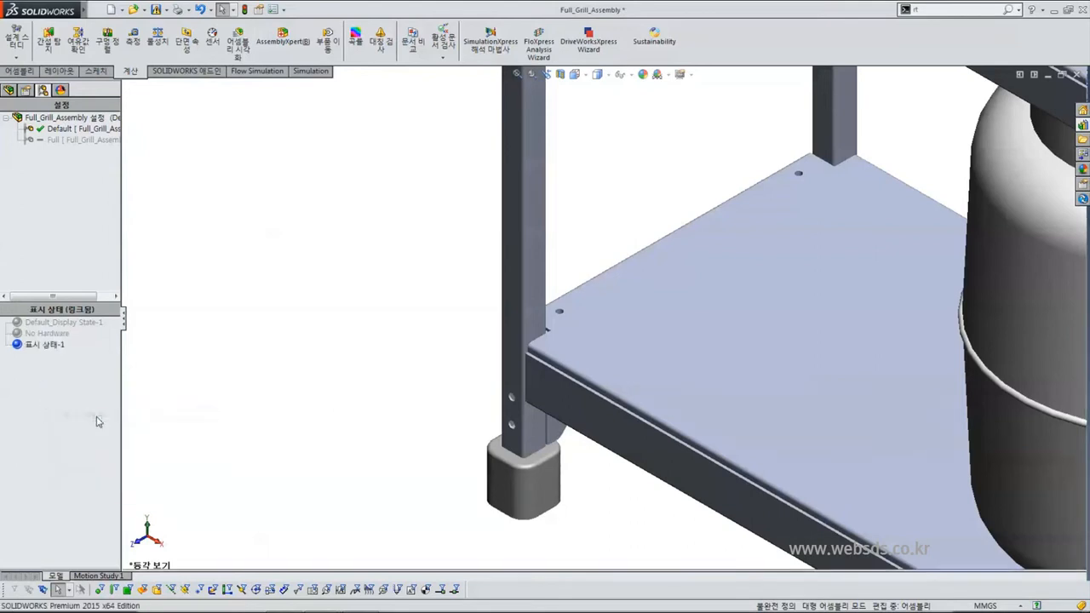
{"action": "left_click", "coordinate": [47, 347]}
{"action": "left_click", "coordinate": [48, 347]}
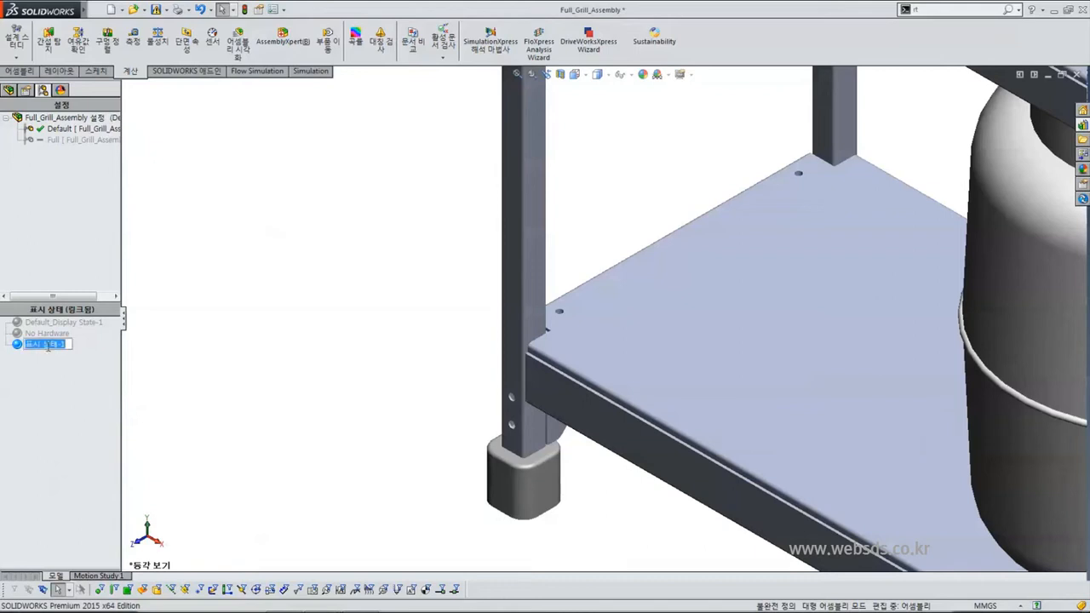
{"action": "type", "text": "Support"}
{"action": "left_click", "coordinate": [57, 370]}
- Box-select the grill hood and firebox in the front view and hide them in the Support display state
{"action": "key", "text": "f"}
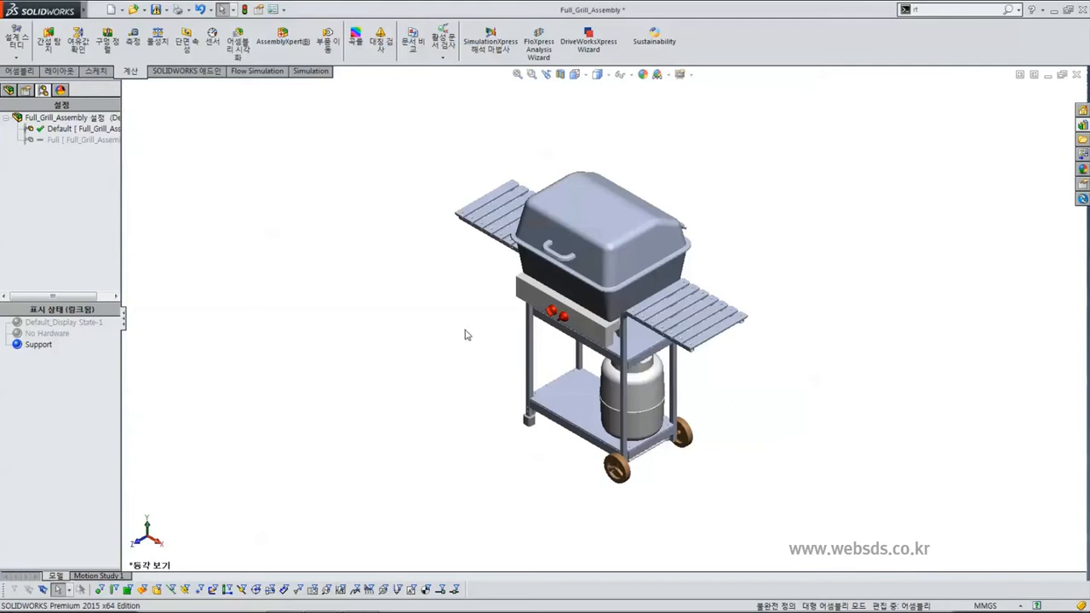
{"action": "key", "text": "ctrl+1"}
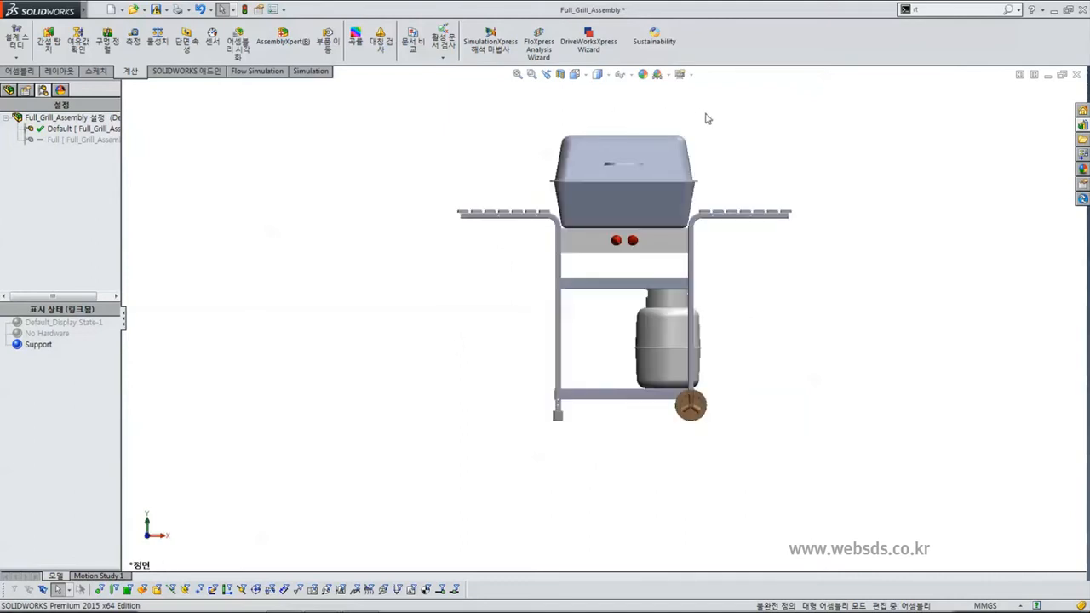
{"action": "scroll", "coordinate": [705, 118], "scroll_direction": "down", "scroll_amount": 2}
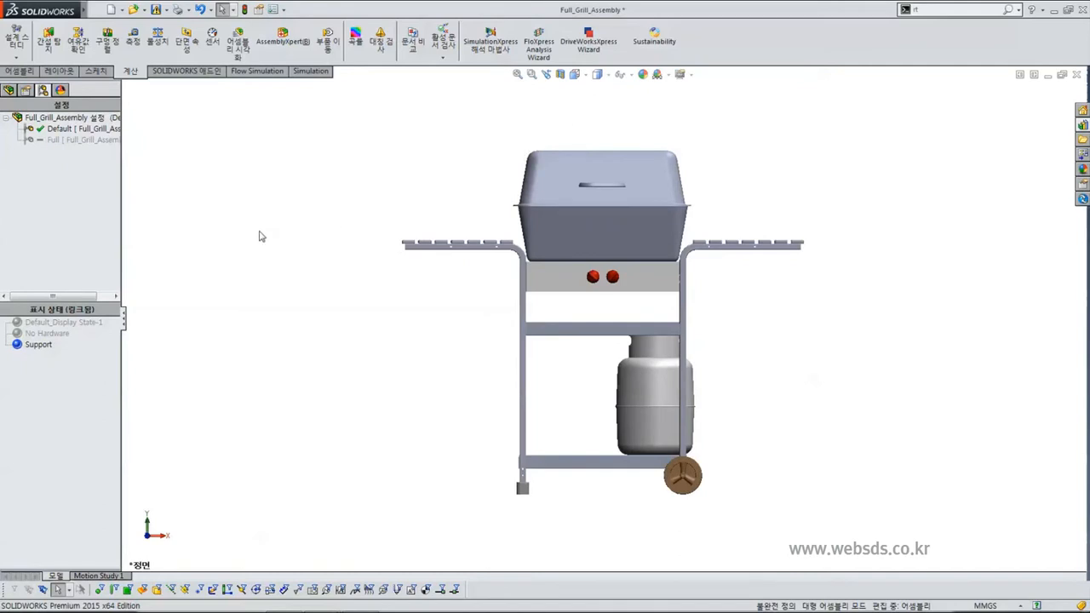
{"action": "left_click_drag", "start_coordinate": [167, 120], "coordinate": [299, 168]}
{"action": "left_click", "coordinate": [240, 275]}
{"action": "left_click_drag", "start_coordinate": [511, 132], "coordinate": [701, 269]}
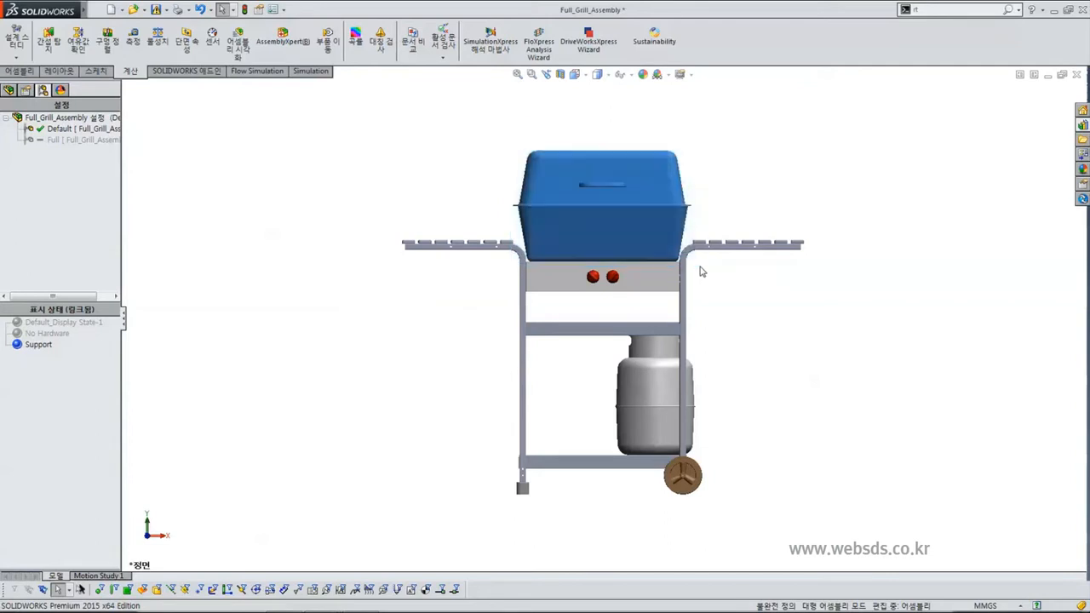
{"action": "right_click", "coordinate": [337, 196]}
{"action": "left_click", "coordinate": [381, 328]}
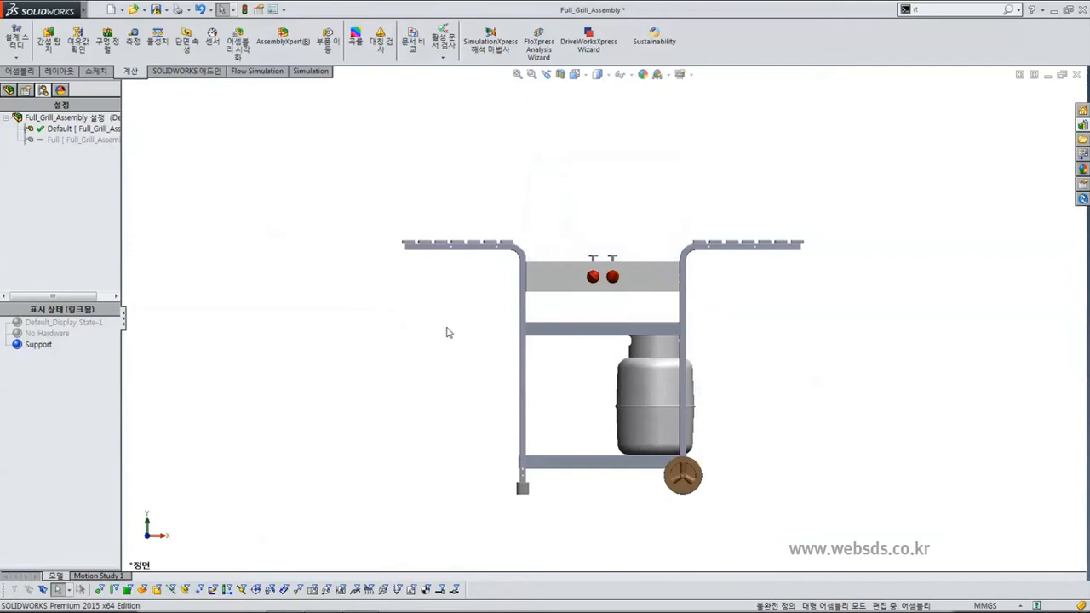
{"action": "key", "text": "ctrl+7"}
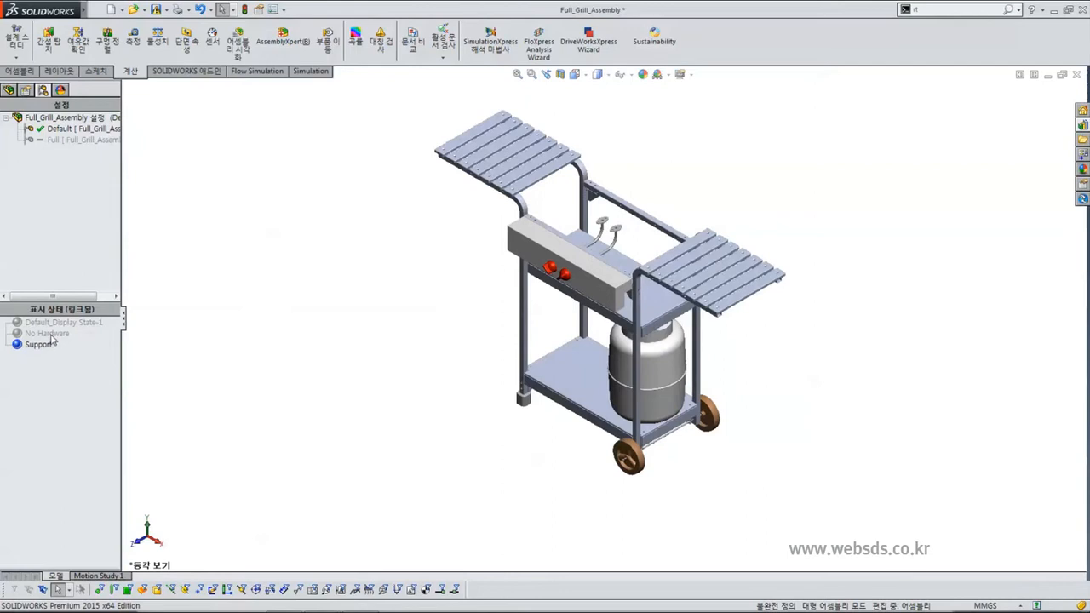
- Reactivate the No Hardware display state and add another display state named Cooking Area
{"action": "double_click", "coordinate": [46, 334]}
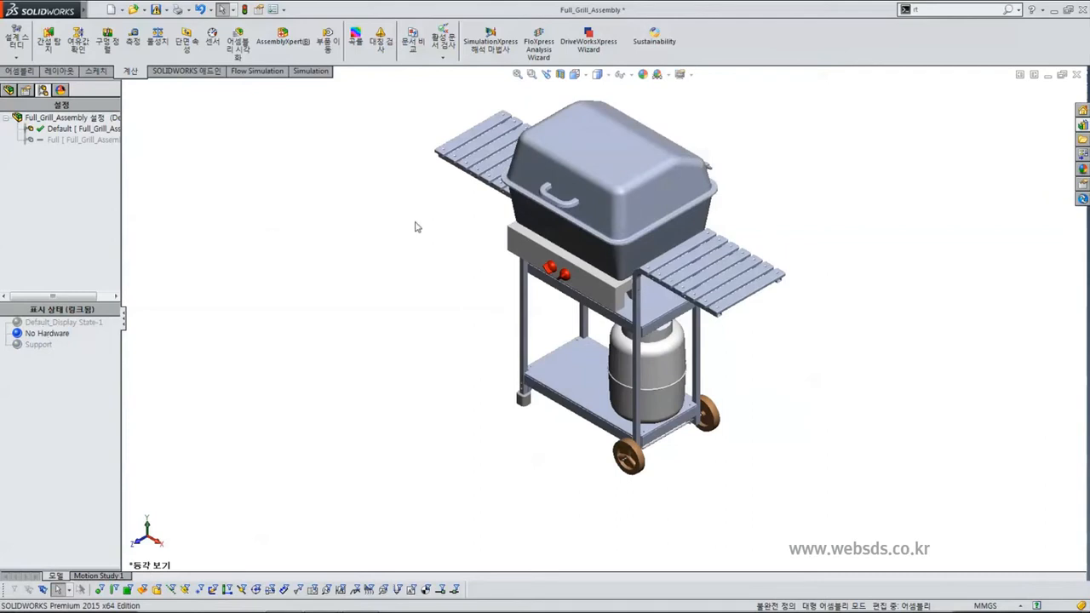
{"action": "scroll", "coordinate": [618, 190], "scroll_direction": "down", "scroll_amount": 2}
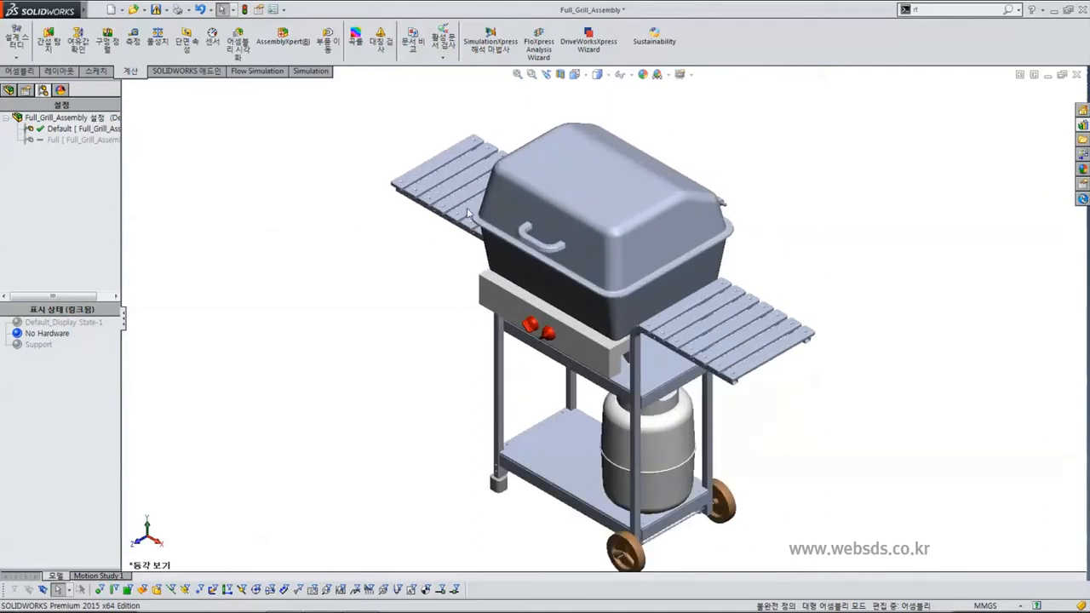
{"action": "right_click", "coordinate": [40, 377]}
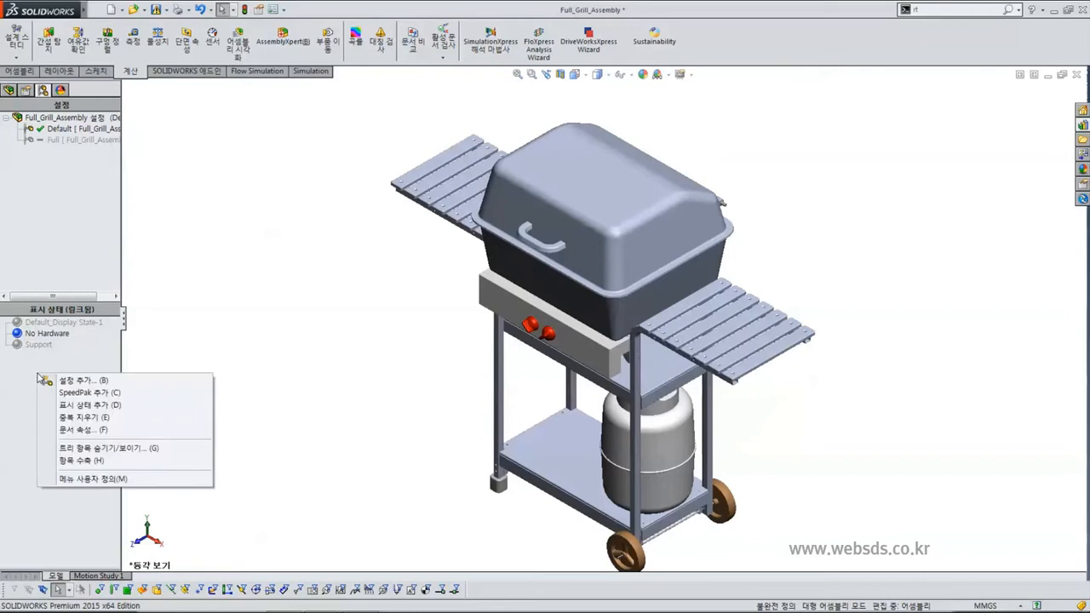
{"action": "left_click", "coordinate": [100, 405]}
{"action": "left_click", "coordinate": [45, 356]}
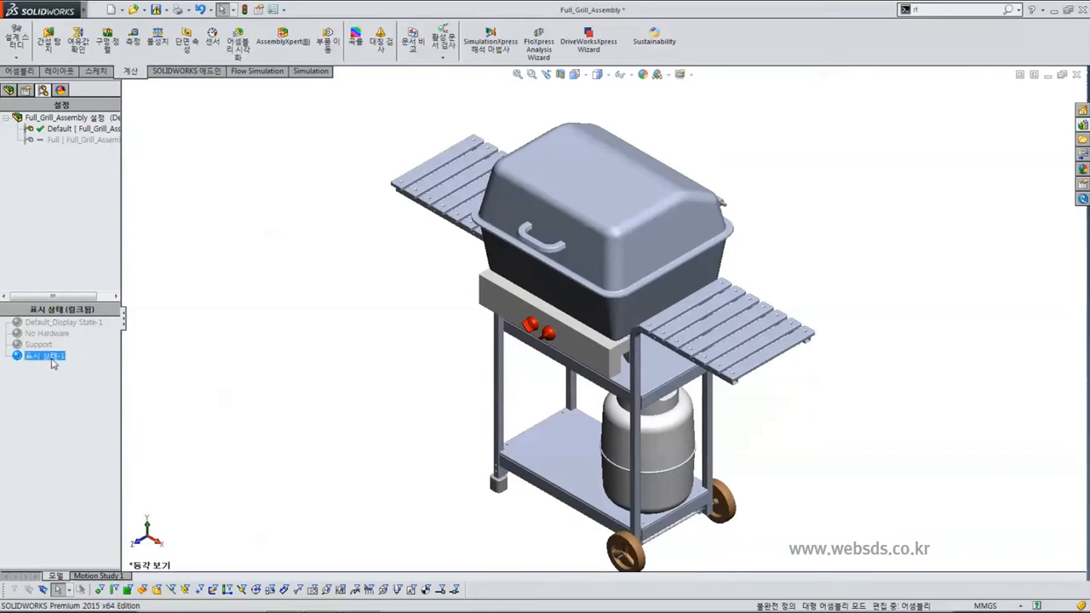
{"action": "left_click", "coordinate": [52, 357]}
{"action": "type", "text": "Cooking Area"}
{"action": "key", "text": "Return"}
{"action": "key", "text": "ctrl+1"}
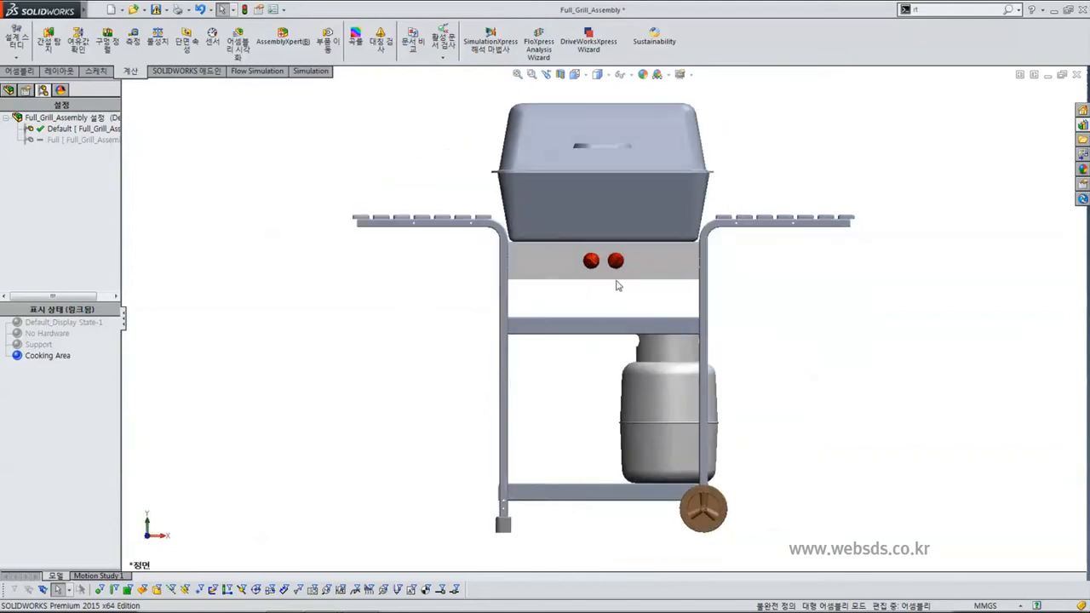
{"action": "left_click_drag", "start_coordinate": [510, 147], "coordinate": [695, 291]}
{"action": "middle_click_drag", "start_coordinate": [767, 182], "coordinate": [728, 233]}
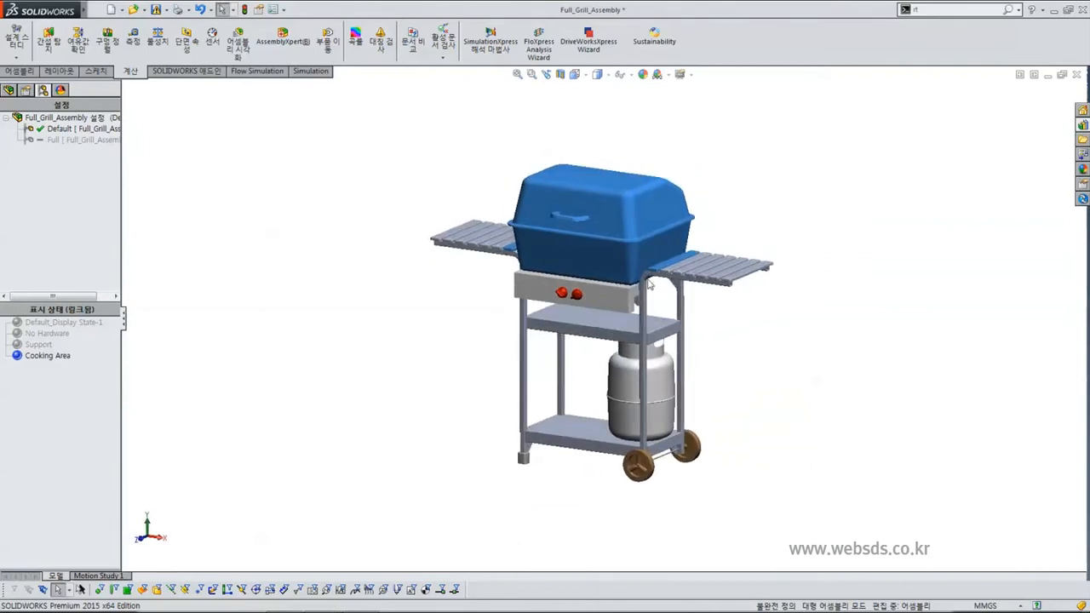
{"action": "left_click", "coordinate": [490, 300]}
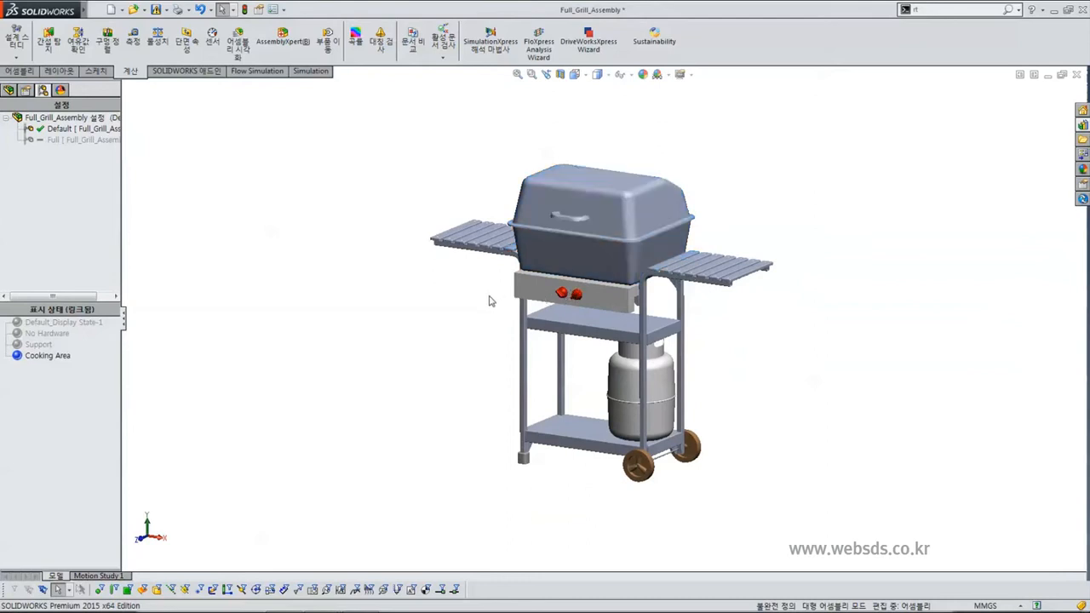
- Start a Volume Select and draw its rectangle around the grill hood and firebox in the front view
{"action": "key", "text": "ctrl+1"}
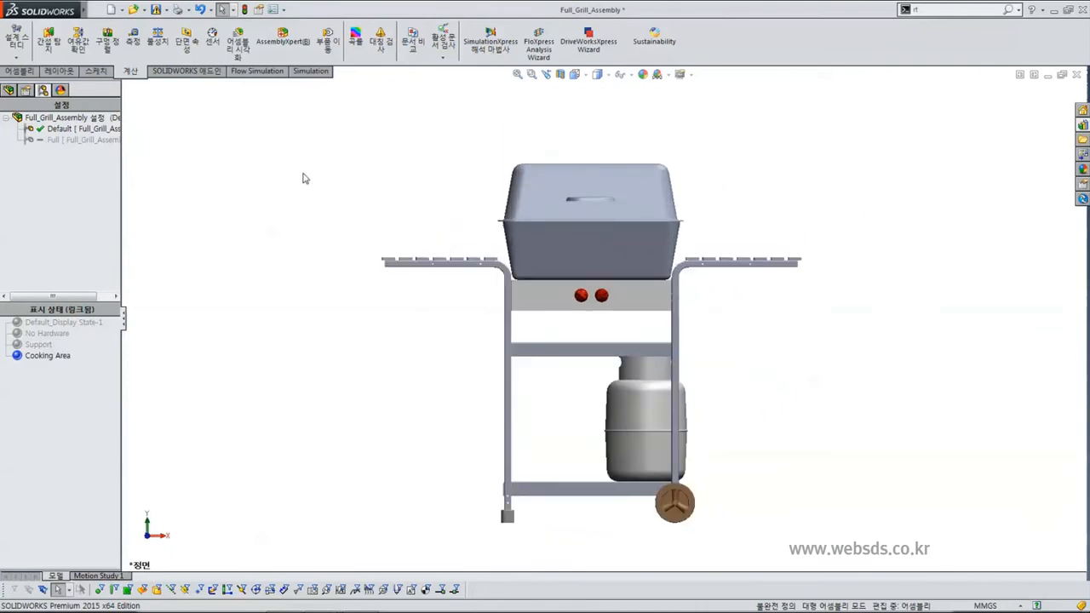
{"action": "left_click", "coordinate": [233, 10]}
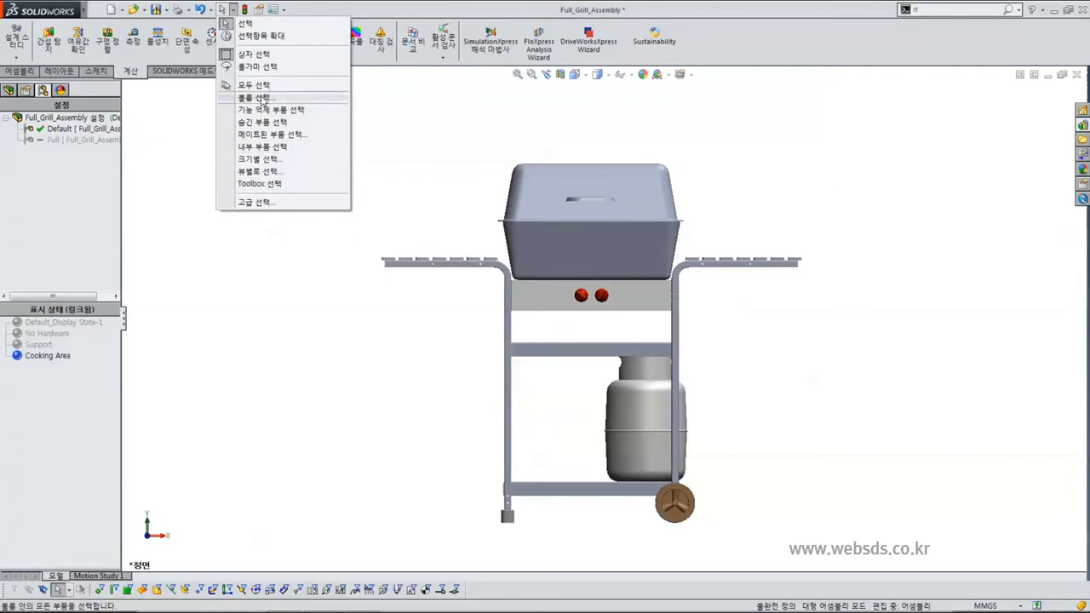
{"action": "left_click", "coordinate": [263, 101]}
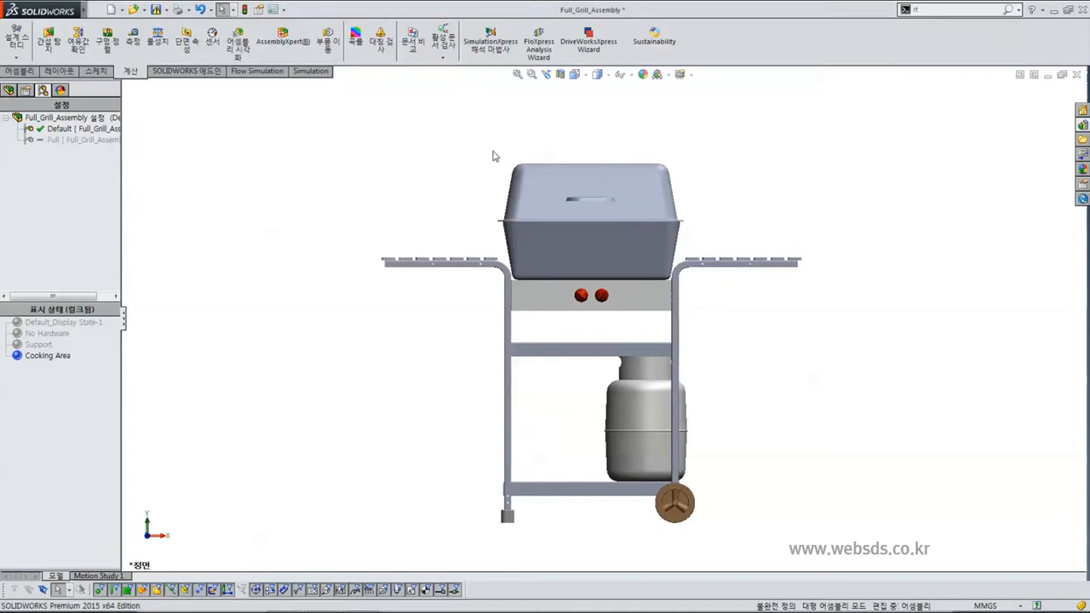
{"action": "left_click_drag", "start_coordinate": [492, 156], "coordinate": [694, 291]}
- Extend the selection volume forward and backward to enclose the whole hood and firebox, and accept the selection
{"action": "key", "text": "ctrl+7"}
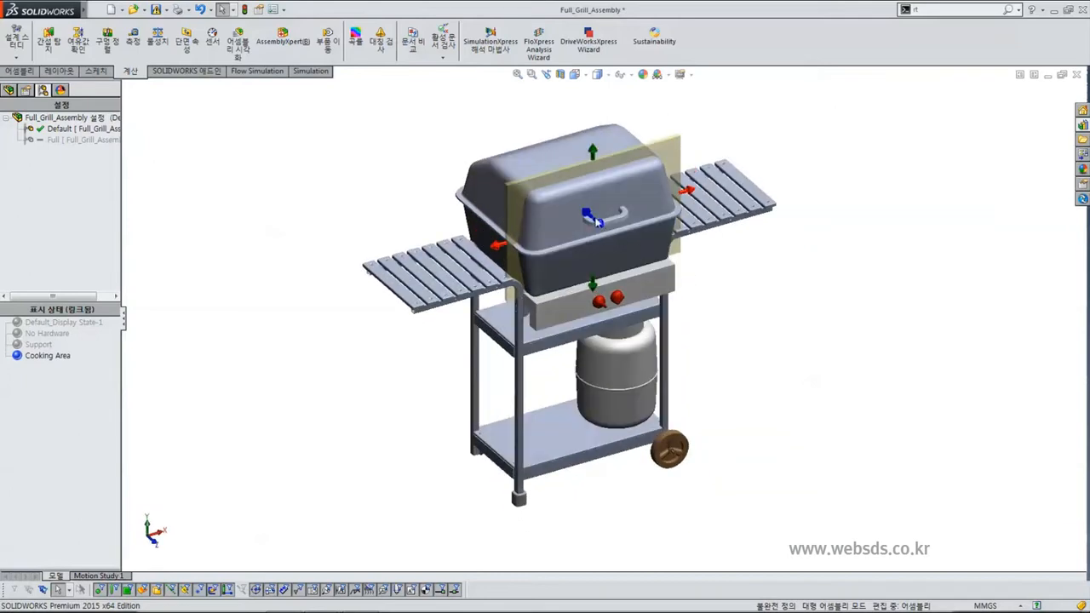
{"action": "scroll", "coordinate": [596, 220], "scroll_direction": "down", "scroll_amount": 4}
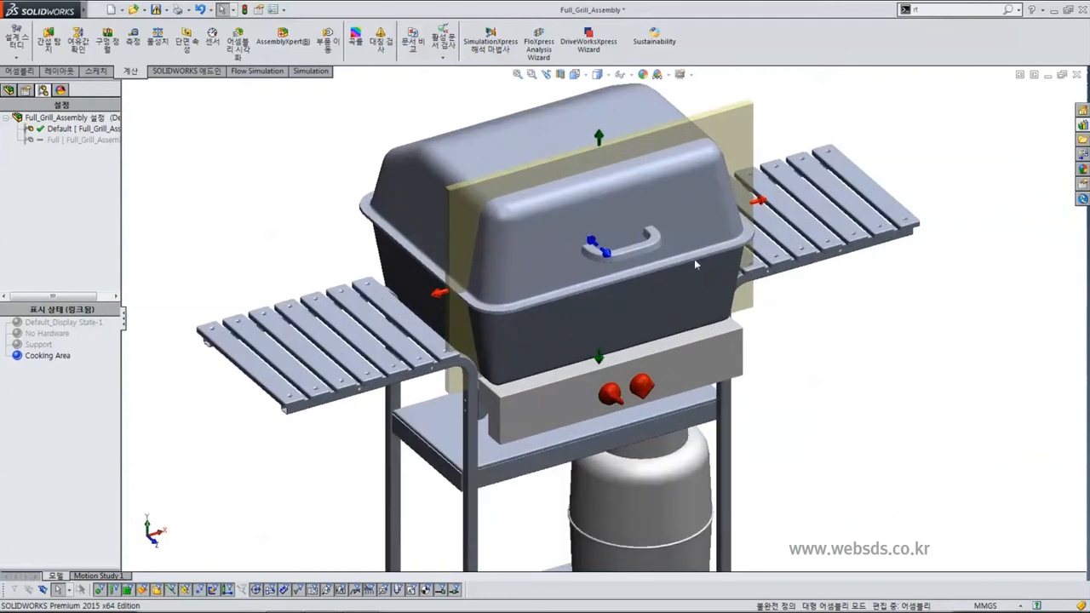
{"action": "left_click_drag", "start_coordinate": [606, 257], "coordinate": [643, 291]}
{"action": "scroll", "coordinate": [509, 222], "scroll_direction": "up", "scroll_amount": 2}
{"action": "middle_click_drag", "start_coordinate": [497, 263], "coordinate": [555, 269]}
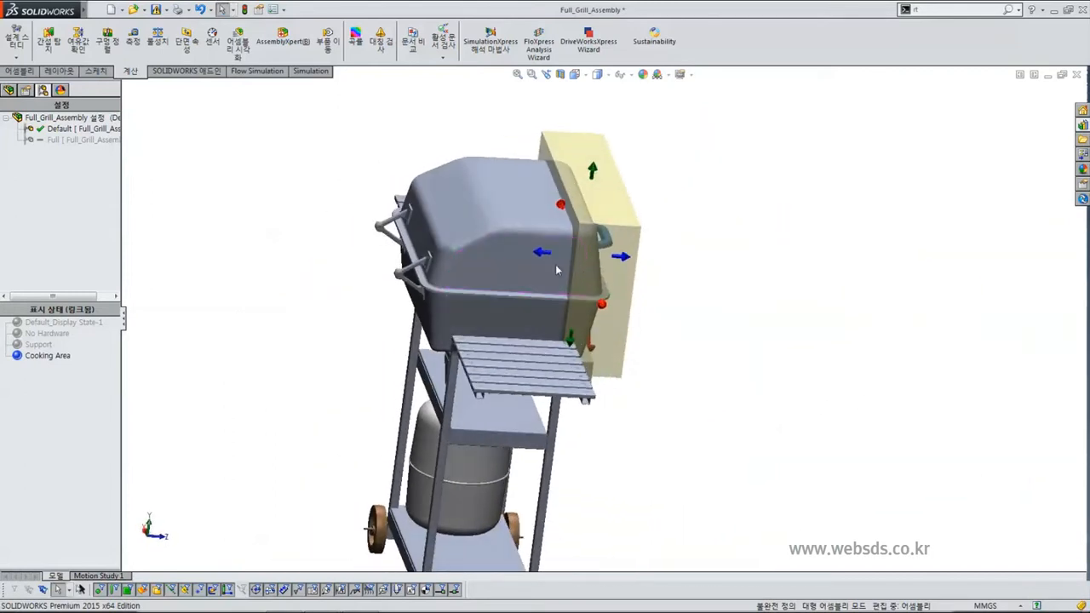
{"action": "left_click_drag", "start_coordinate": [538, 255], "coordinate": [369, 257]}
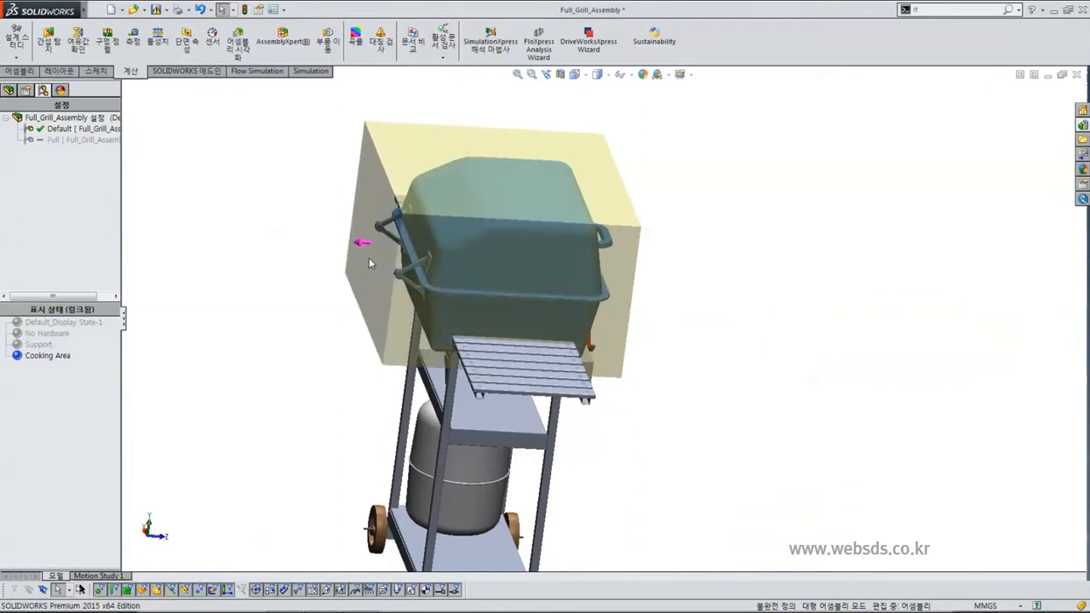
{"action": "middle_click_drag", "start_coordinate": [478, 279], "coordinate": [319, 354]}
{"action": "scroll", "coordinate": [521, 376], "scroll_direction": "up", "scroll_amount": 1}
{"action": "scroll", "coordinate": [553, 418], "scroll_direction": "down", "scroll_amount": 2}
{"action": "middle_click_drag", "start_coordinate": [487, 379], "coordinate": [468, 364]}
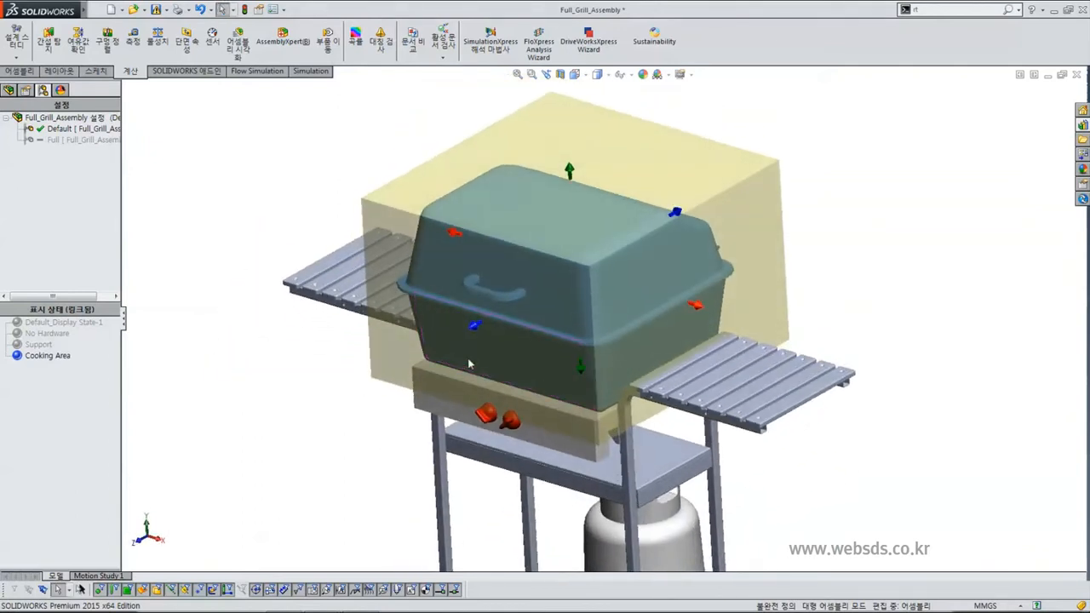
{"action": "scroll", "coordinate": [545, 369], "scroll_direction": "up", "scroll_amount": 1}
{"action": "scroll", "coordinate": [523, 366], "scroll_direction": "down", "scroll_amount": 1}
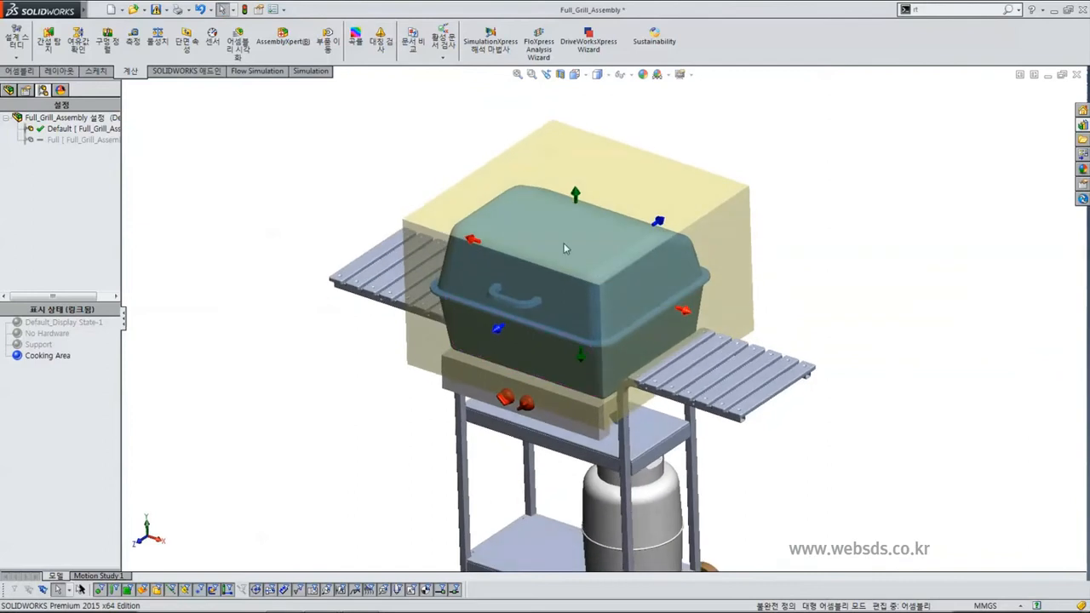
{"action": "left_click", "coordinate": [372, 181]}
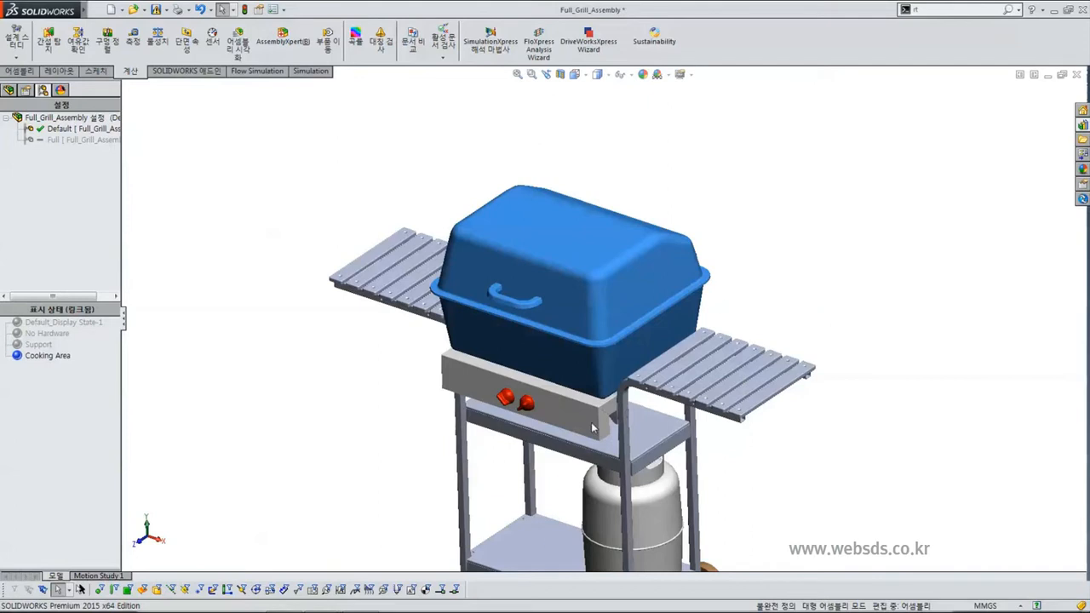
- Invert the selection to everything except the hood and firebox, and hide those components in the Cooking Area display state
{"action": "key", "text": "z"}
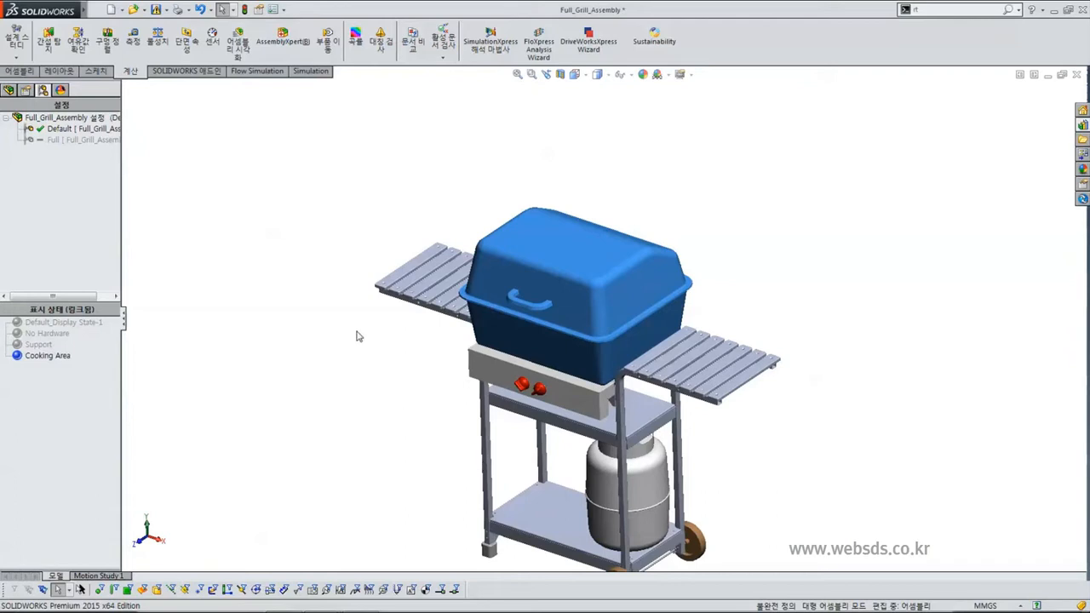
{"action": "right_click", "coordinate": [356, 203]}
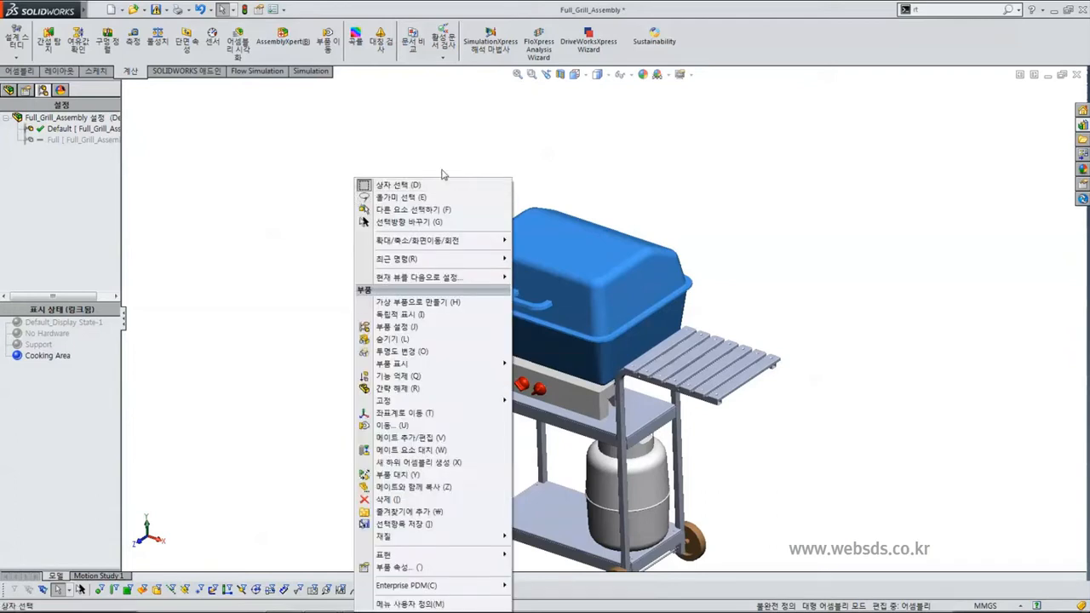
{"action": "left_click", "coordinate": [419, 223]}
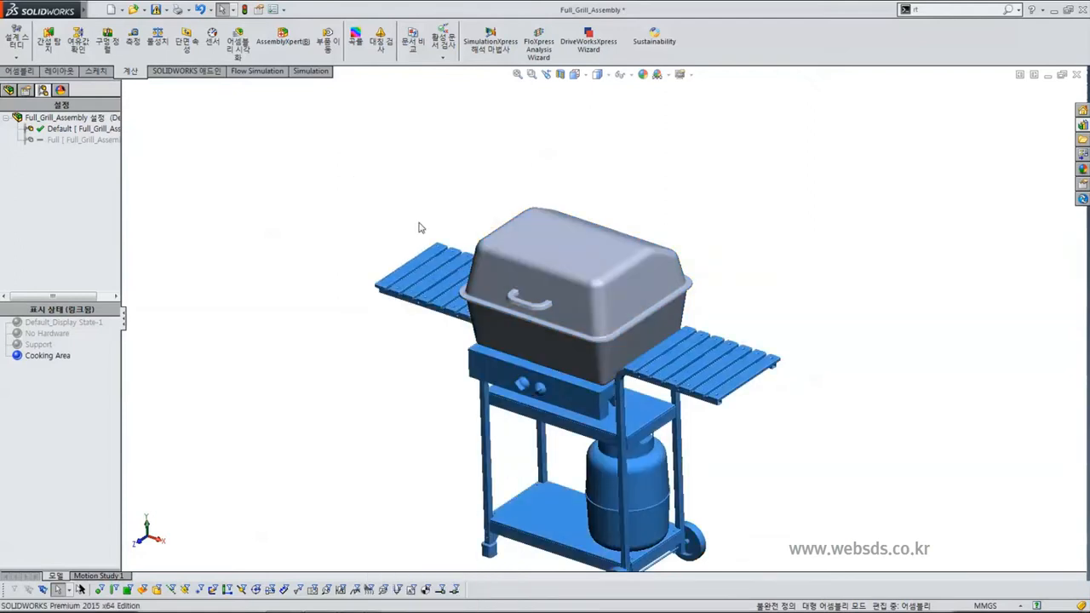
{"action": "mouse_move", "coordinate": [350, 344]}
{"action": "middle_mouse_down"}
{"action": "mouse_move", "coordinate": [402, 276]}
{"action": "mouse_move", "coordinate": [344, 345]}
{"action": "mouse_move", "coordinate": [356, 349]}
{"action": "middle_mouse_up"}
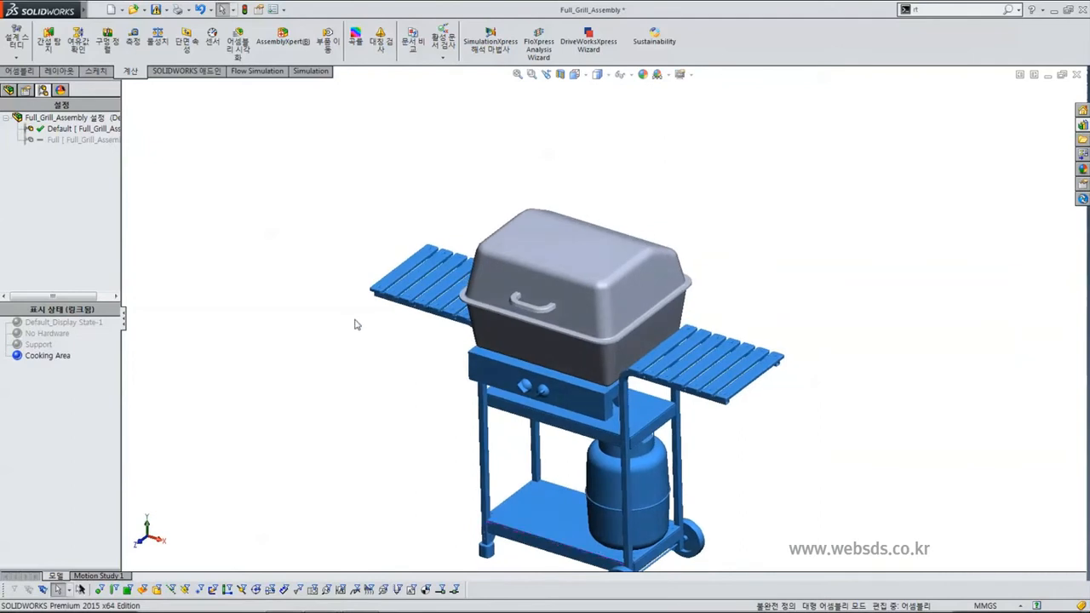
{"action": "right_click", "coordinate": [340, 160]}
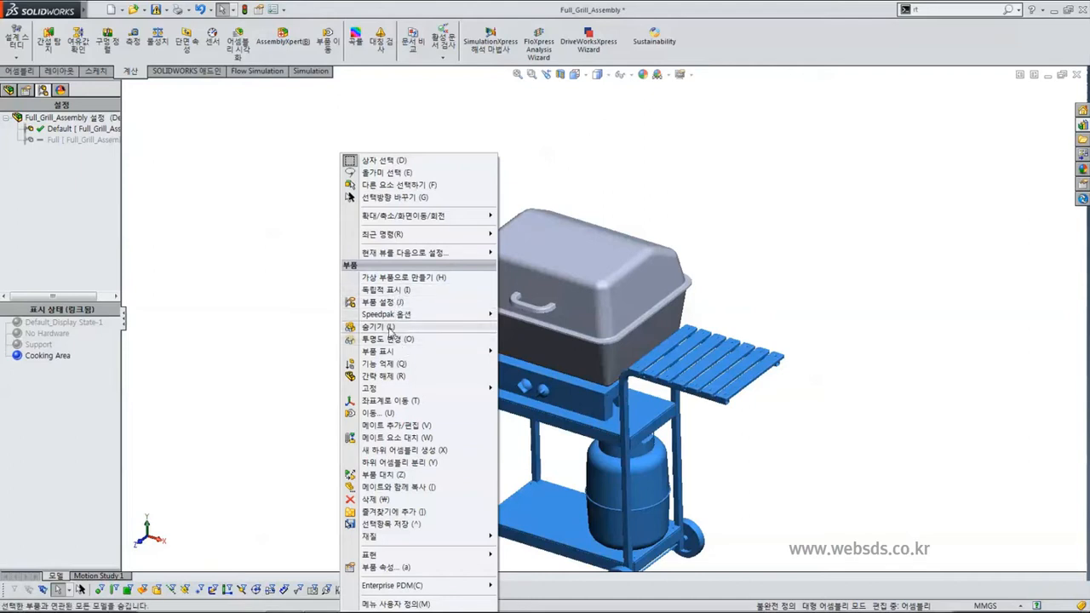
{"action": "left_click", "coordinate": [348, 329]}
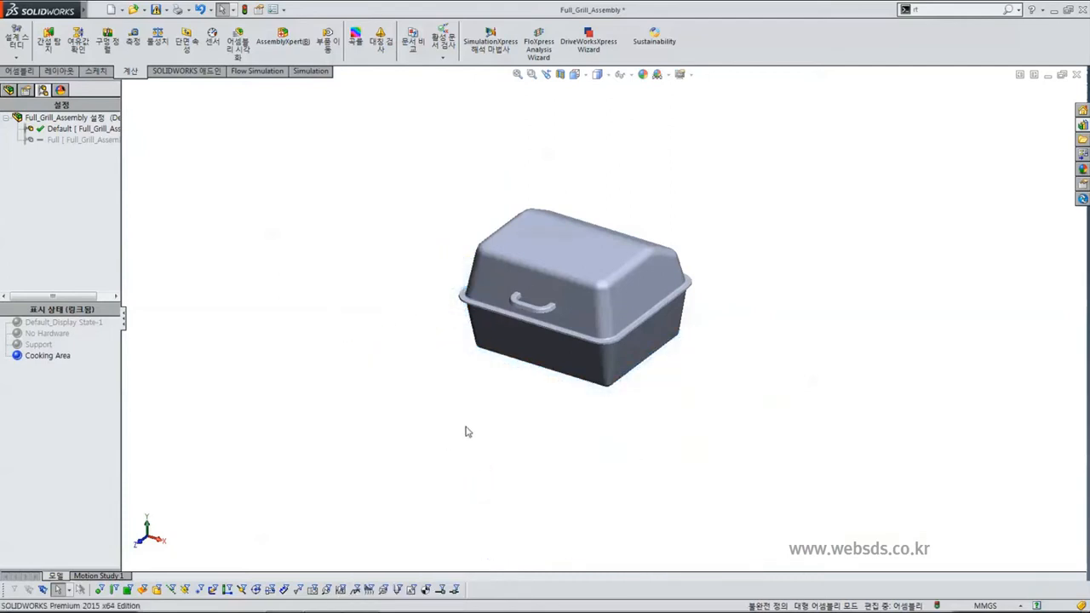
{"action": "mouse_move", "coordinate": [481, 455]}
{"action": "middle_mouse_down"}
{"action": "mouse_move", "coordinate": [490, 258]}
{"action": "mouse_move", "coordinate": [448, 408]}
{"action": "mouse_move", "coordinate": [355, 416]}
{"action": "mouse_move", "coordinate": [475, 448]}
{"action": "mouse_move", "coordinate": [482, 470]}
{"action": "middle_mouse_up"}
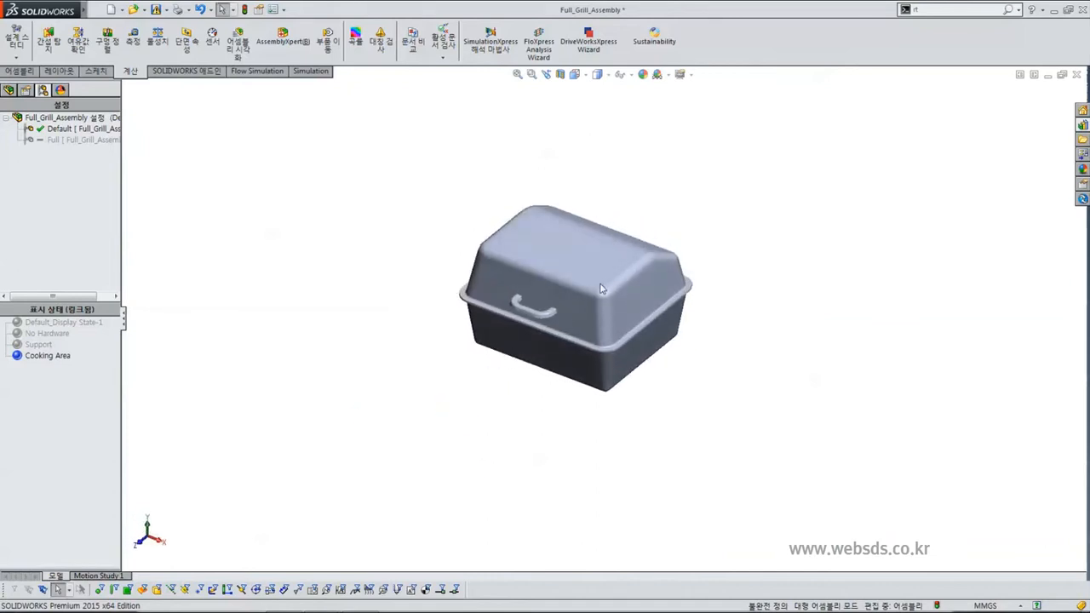
{"action": "scroll", "coordinate": [591, 287], "scroll_direction": "down", "scroll_amount": 3}
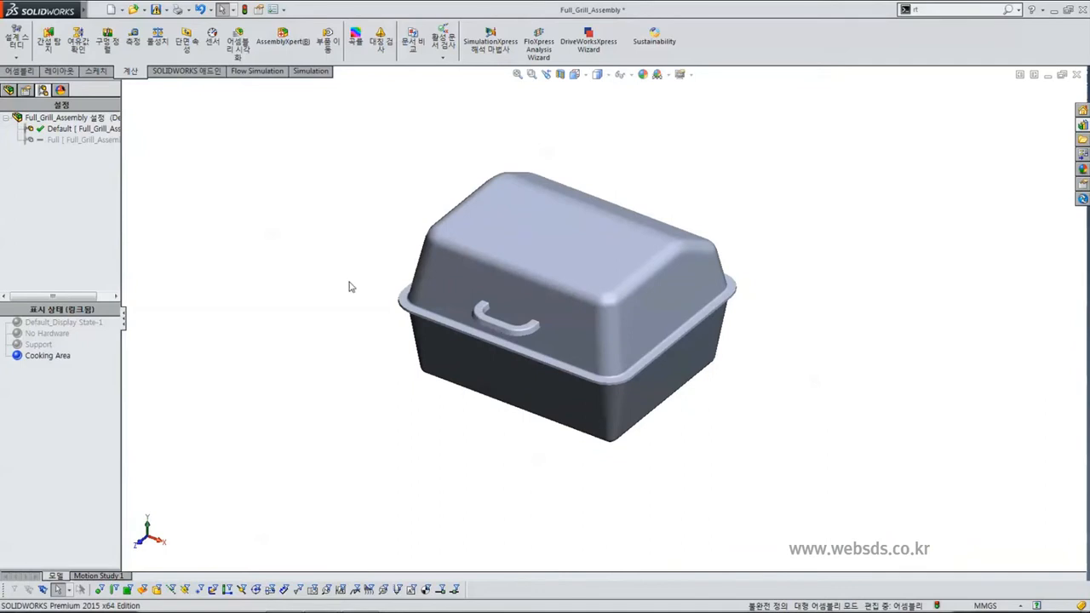
- Add another linked display state to the Default configuration and name it Cooking Area & Controls
{"action": "middle_click_drag", "start_coordinate": [372, 344], "coordinate": [349, 371]}
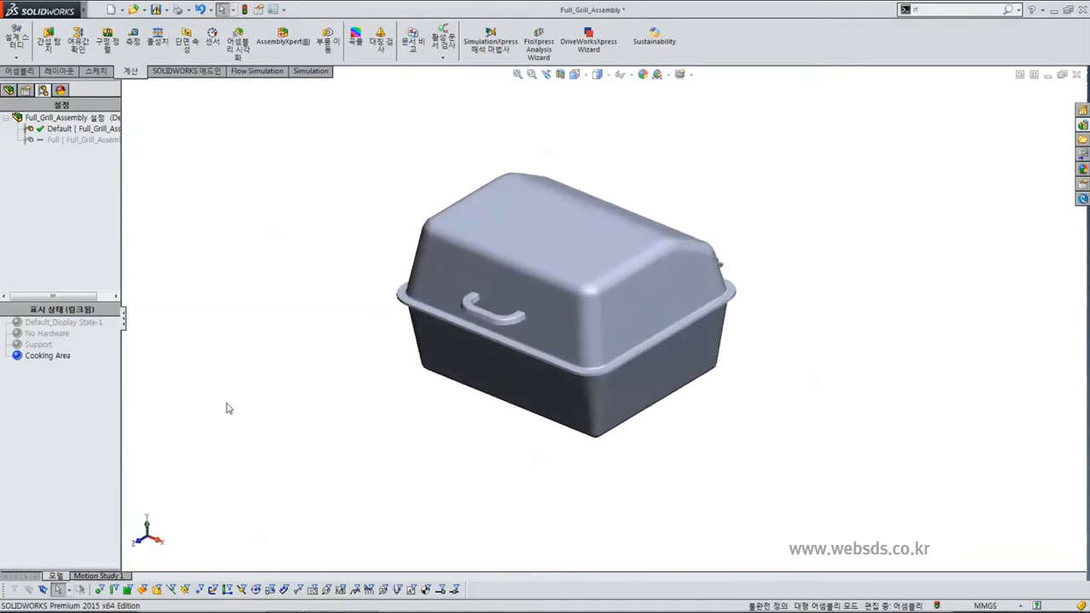
{"action": "right_click", "coordinate": [52, 390]}
{"action": "left_click", "coordinate": [96, 418]}
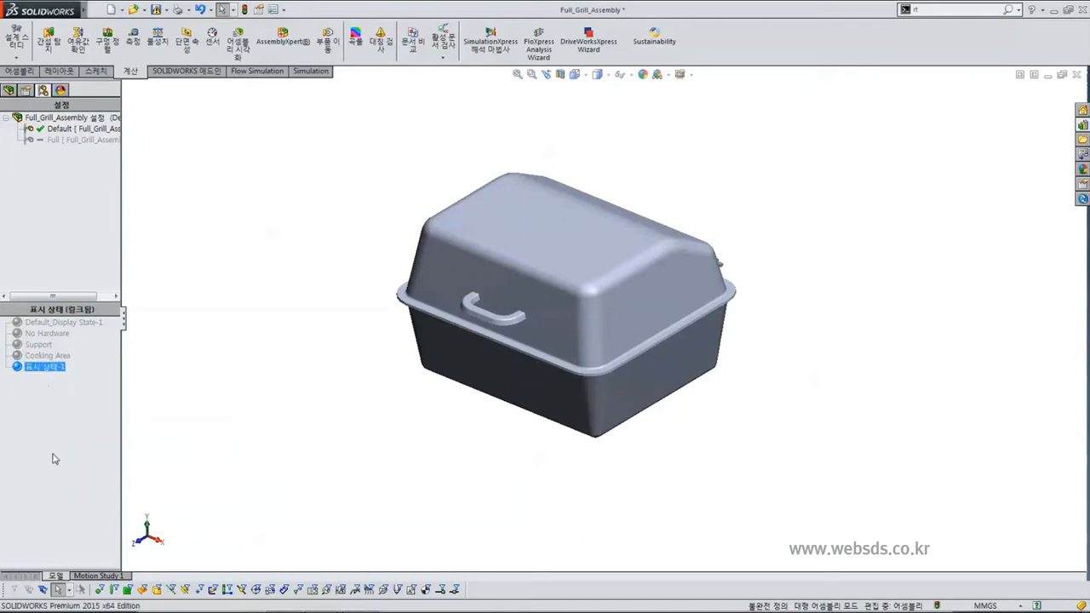
{"action": "type", "text": "Cooking area"}
{"action": "key", "text": "BackSpace"}
{"action": "key", "text": "BackSpace"}
{"action": "key", "text": "BackSpace"}
{"action": "key", "text": "BackSpace"}
{"action": "type", "text": "Area"}
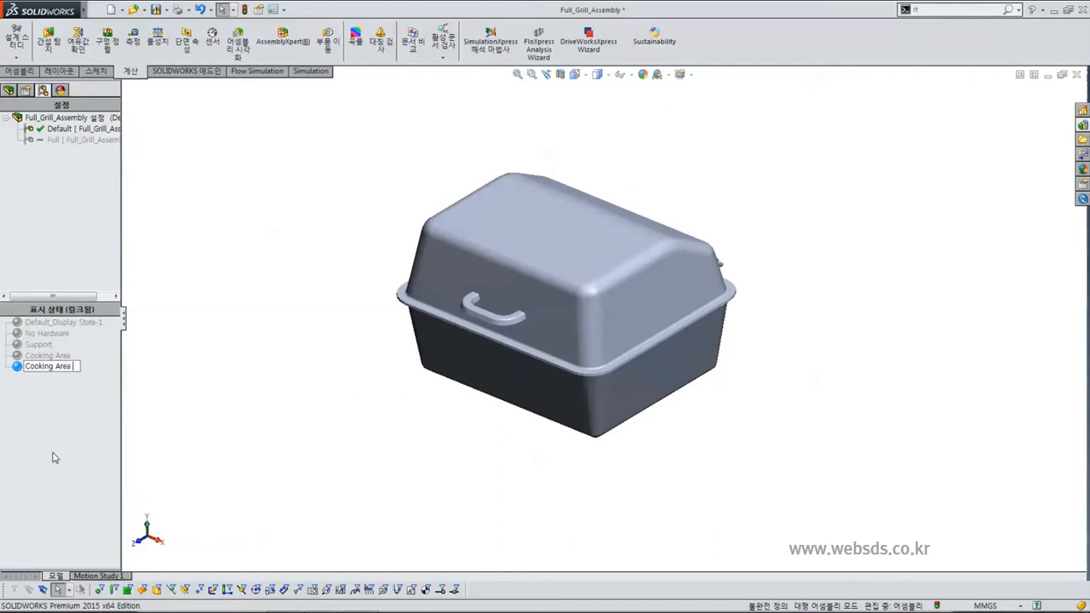
{"action": "type", "text": " & Controls"}
{"action": "key", "text": "Return"}
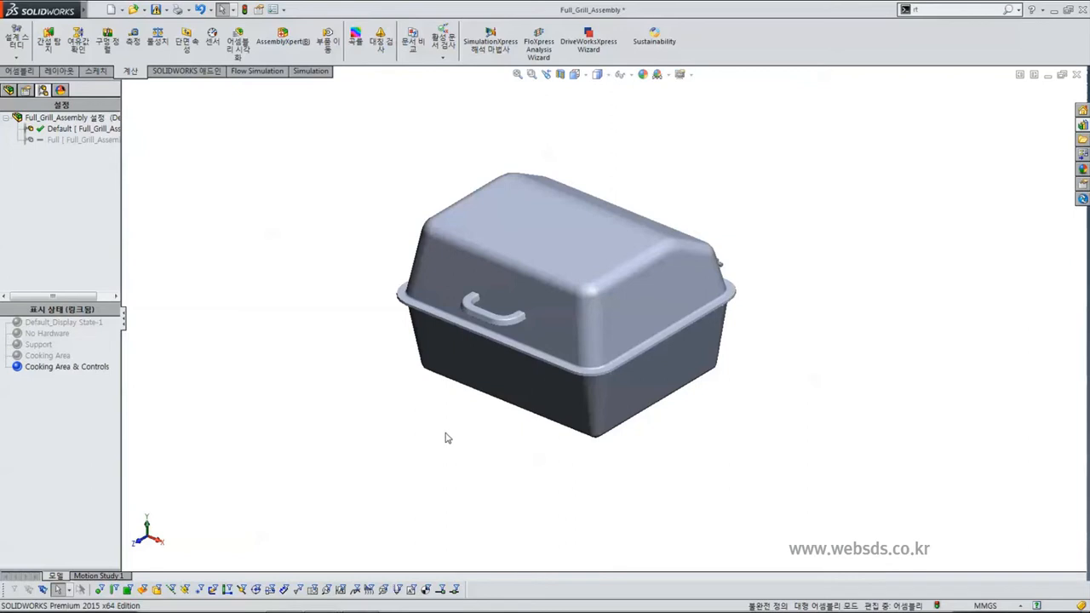
- Start Show Hidden Components and restore the two curved burner tubes and the front control panel housing
{"action": "mouse_move", "coordinate": [435, 434]}
{"action": "middle_mouse_down"}
{"action": "mouse_move", "coordinate": [462, 401]}
{"action": "mouse_move", "coordinate": [477, 304]}
{"action": "mouse_move", "coordinate": [449, 408]}
{"action": "mouse_move", "coordinate": [426, 414]}
{"action": "mouse_move", "coordinate": [450, 406]}
{"action": "mouse_move", "coordinate": [440, 440]}
{"action": "mouse_move", "coordinate": [429, 418]}
{"action": "mouse_move", "coordinate": [436, 426]}
{"action": "middle_mouse_up"}
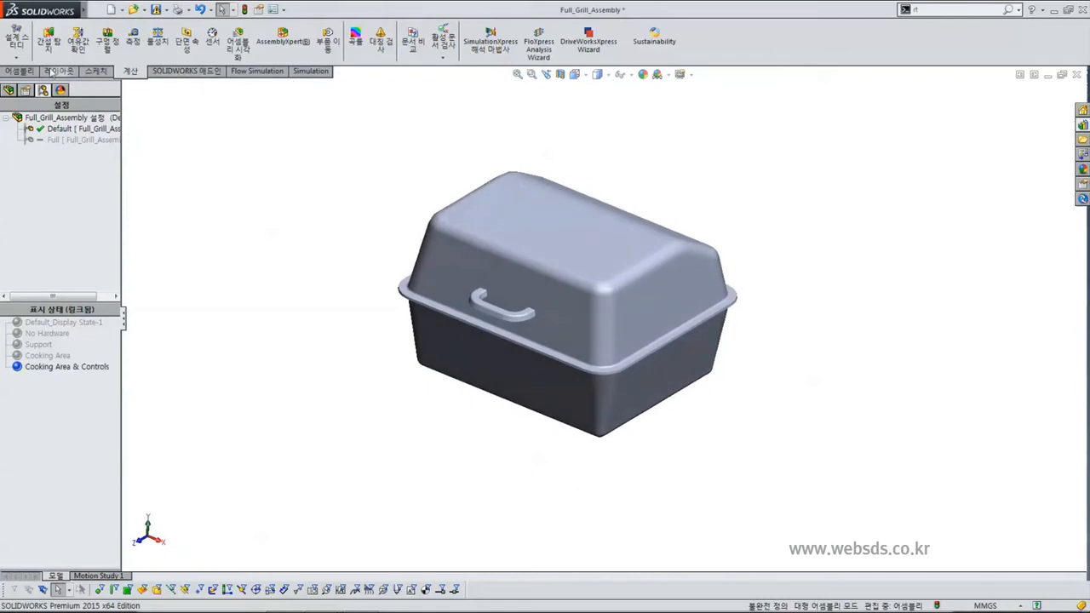
{"action": "left_click", "coordinate": [20, 70]}
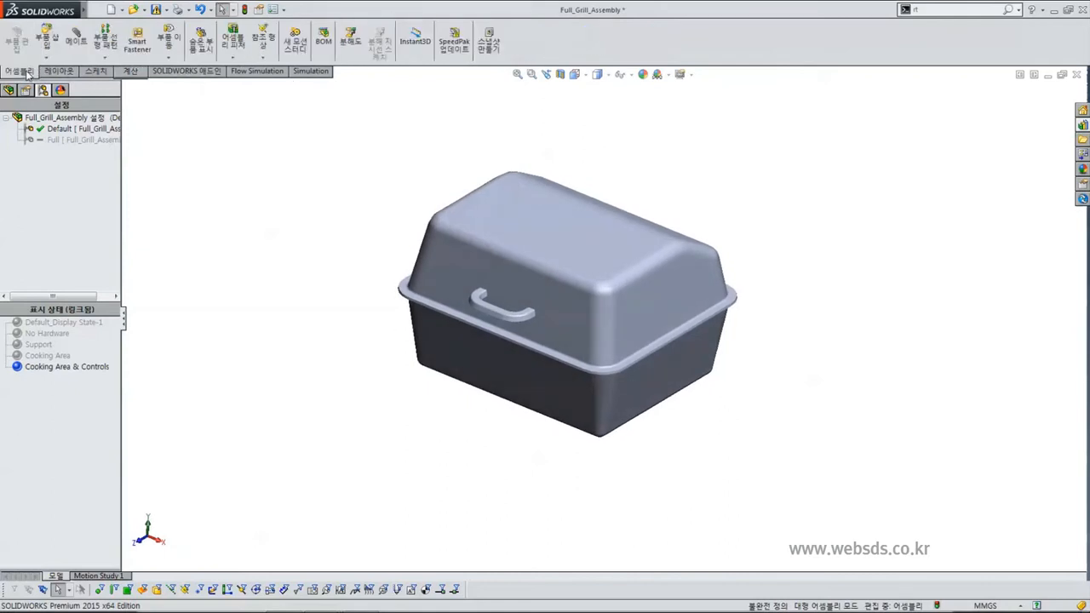
{"action": "left_click", "coordinate": [201, 51]}
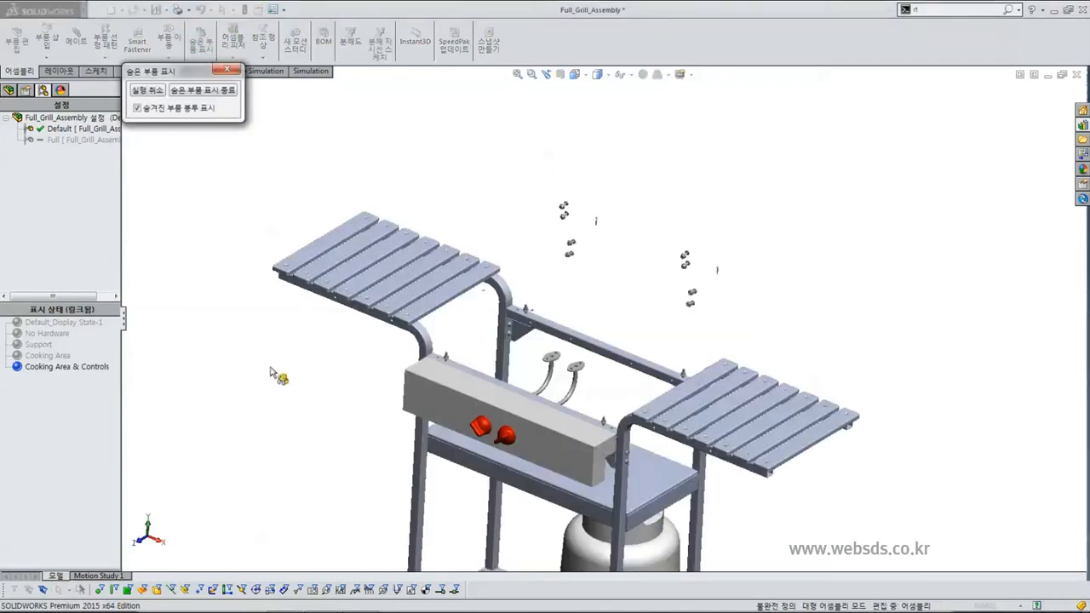
{"action": "mouse_move", "coordinate": [309, 372]}
{"action": "middle_mouse_down"}
{"action": "mouse_move", "coordinate": [267, 396]}
{"action": "mouse_move", "coordinate": [287, 376]}
{"action": "middle_mouse_up"}
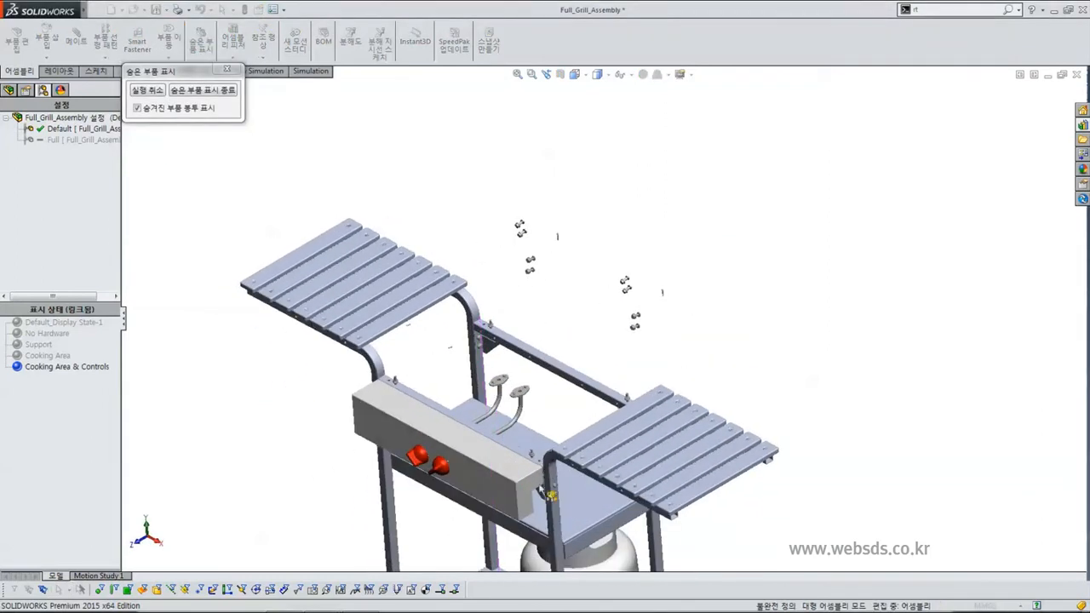
{"action": "scroll", "coordinate": [540, 484], "scroll_direction": "up", "scroll_amount": 2}
{"action": "scroll", "coordinate": [546, 468], "scroll_direction": "down", "scroll_amount": 2}
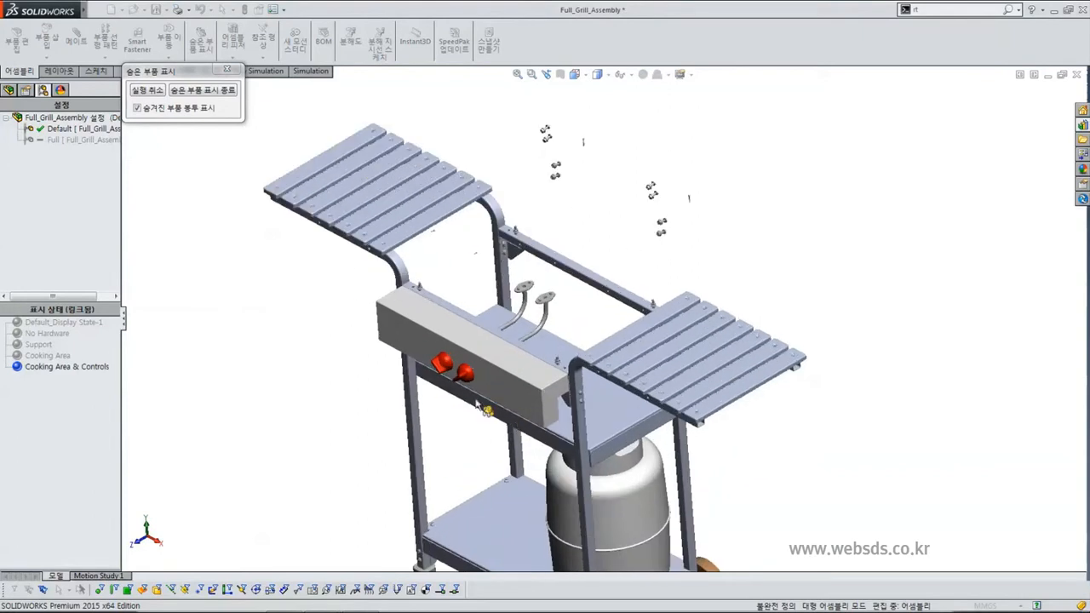
{"action": "scroll", "coordinate": [502, 368], "scroll_direction": "down", "scroll_amount": 5}
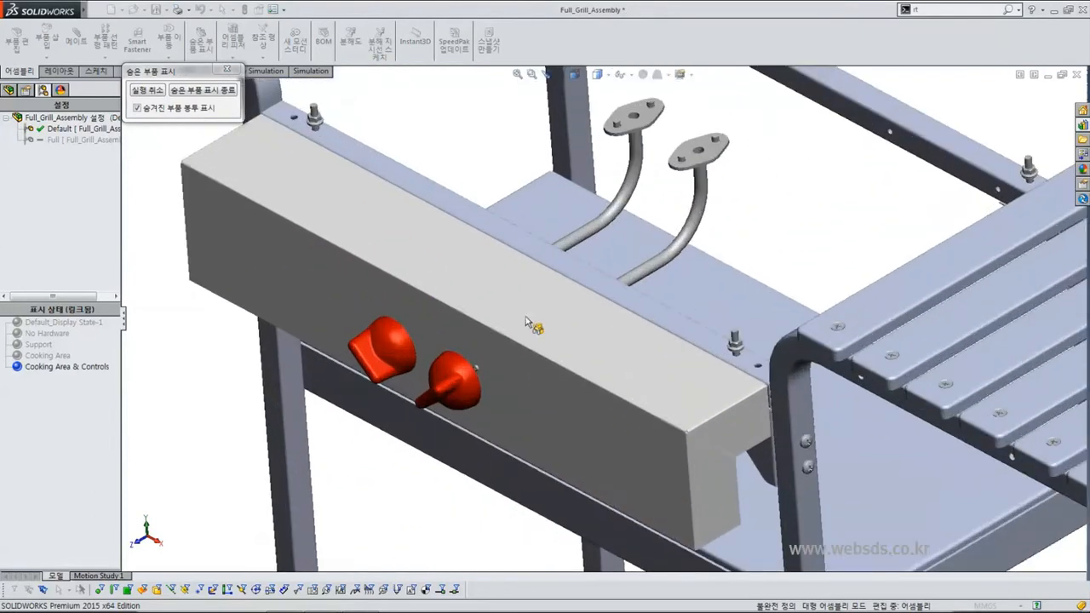
{"action": "left_click", "coordinate": [579, 246]}
{"action": "left_click", "coordinate": [654, 269]}
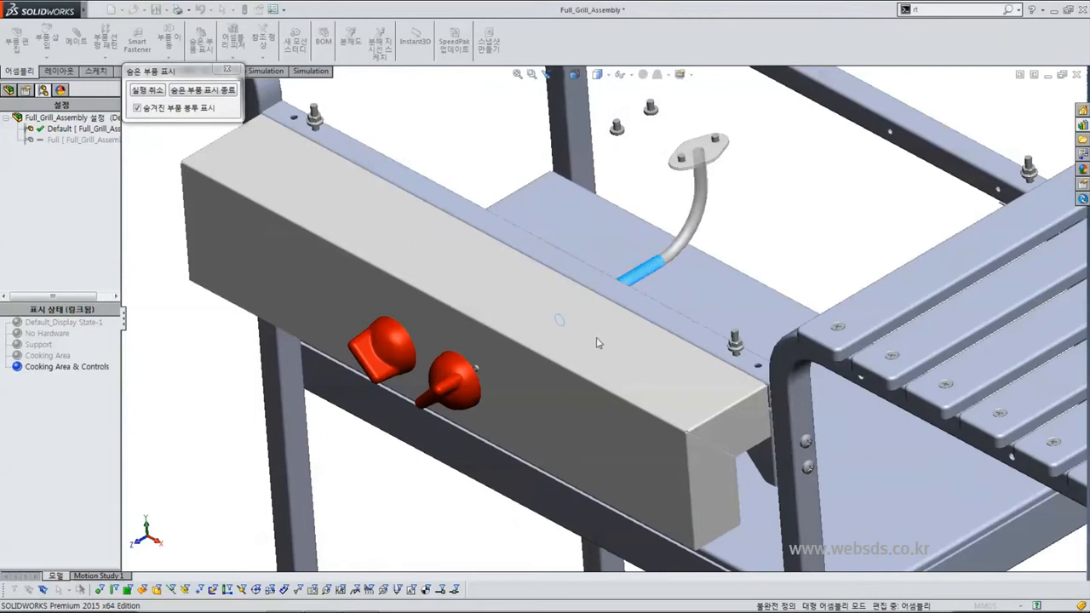
{"action": "left_click", "coordinate": [570, 326]}
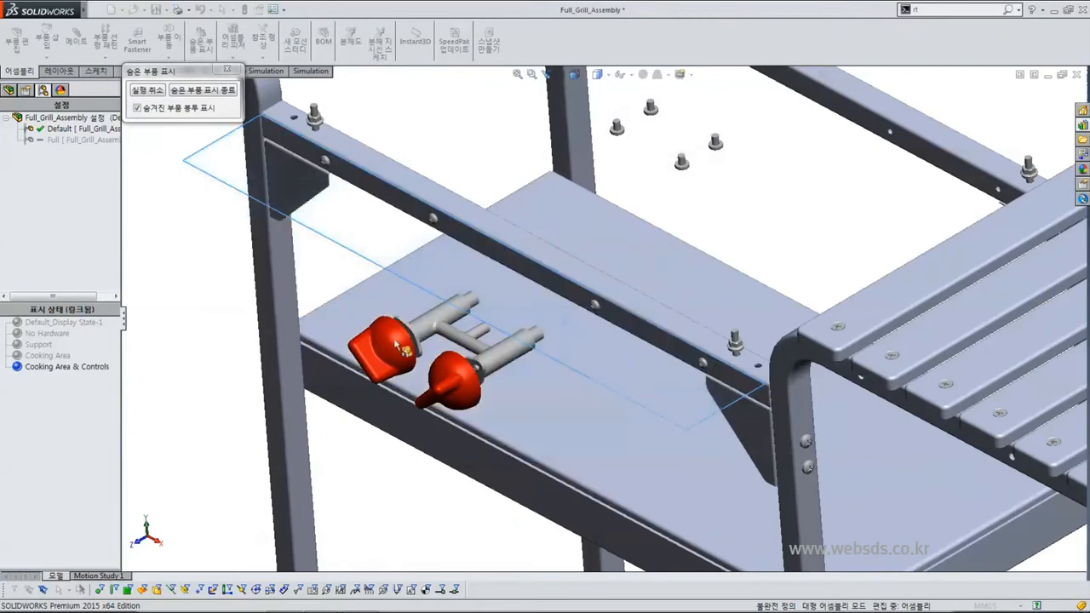
- Restore the two red control knobs and the valve assembly behind them, and finish showing hidden components
{"action": "left_click", "coordinate": [392, 347]}
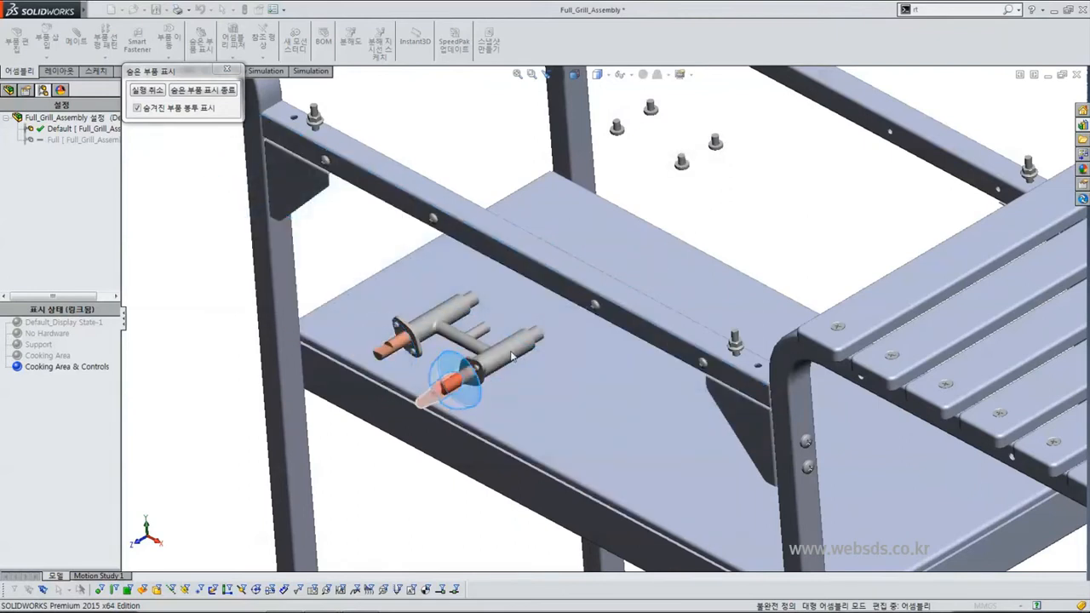
{"action": "left_click", "coordinate": [454, 375]}
{"action": "left_click", "coordinate": [460, 379]}
{"action": "left_click", "coordinate": [466, 377]}
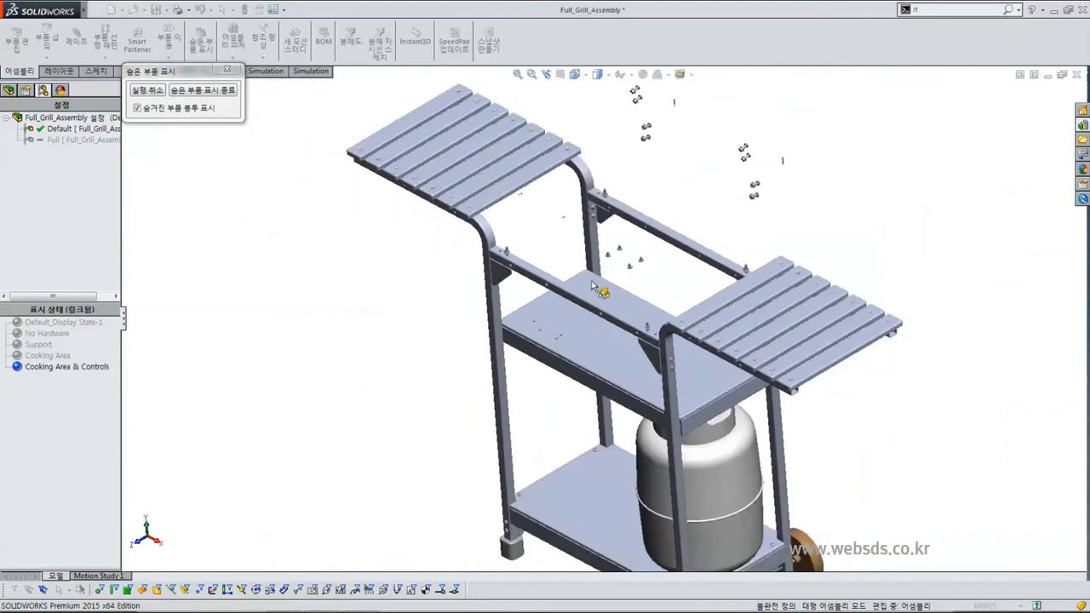
{"action": "left_click_drag", "start_coordinate": [198, 78], "coordinate": [202, 88]}
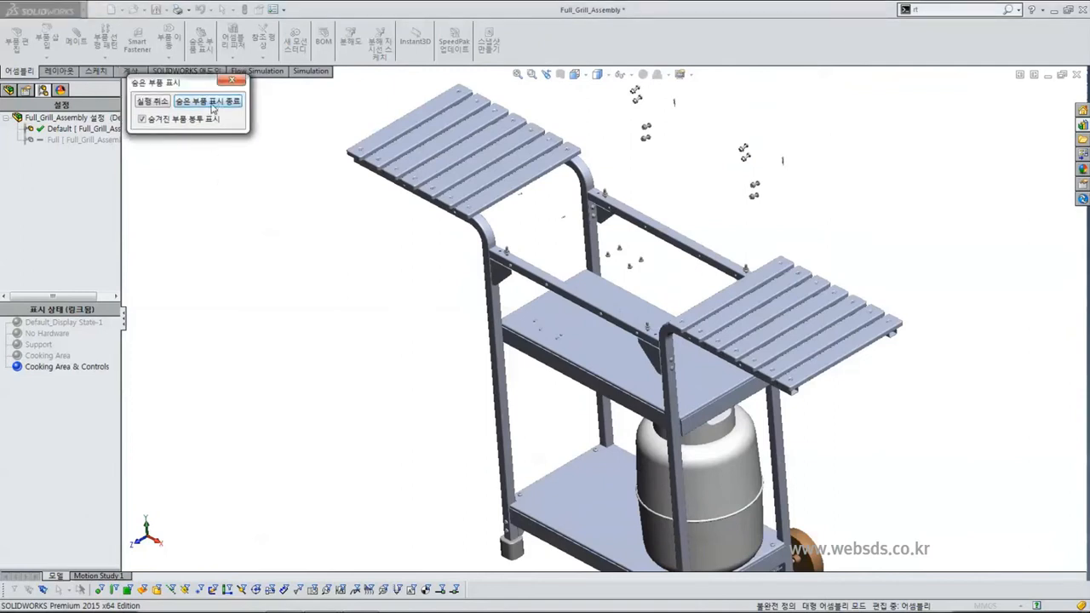
{"action": "left_click", "coordinate": [212, 104]}
{"action": "middle_click_drag", "start_coordinate": [432, 439], "coordinate": [417, 391]}
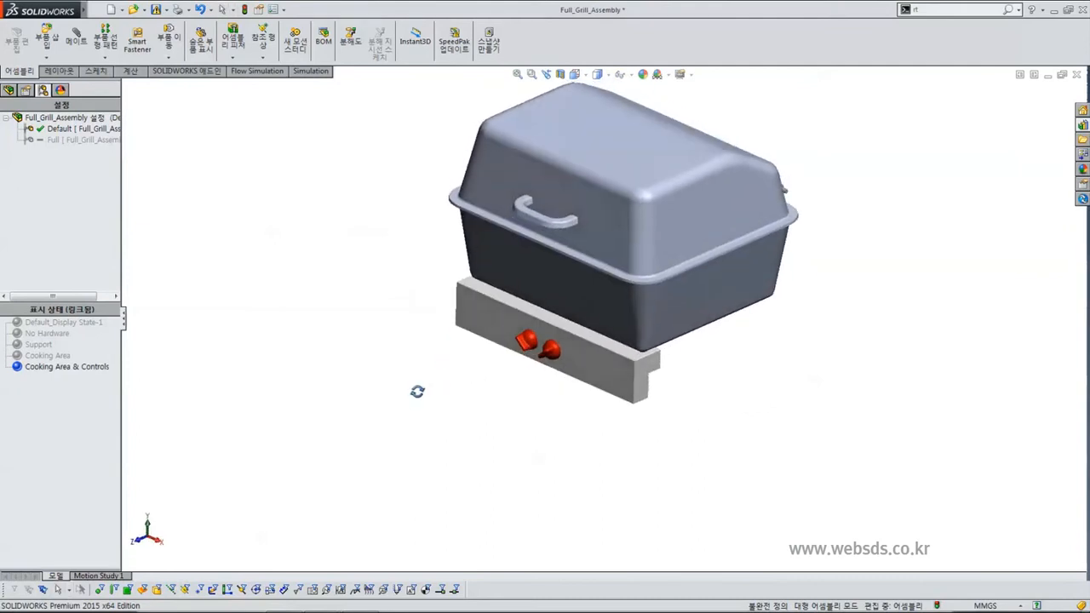
{"action": "scroll", "coordinate": [467, 299], "scroll_direction": "up", "scroll_amount": 3}
{"action": "scroll", "coordinate": [603, 279], "scroll_direction": "down", "scroll_amount": 2}
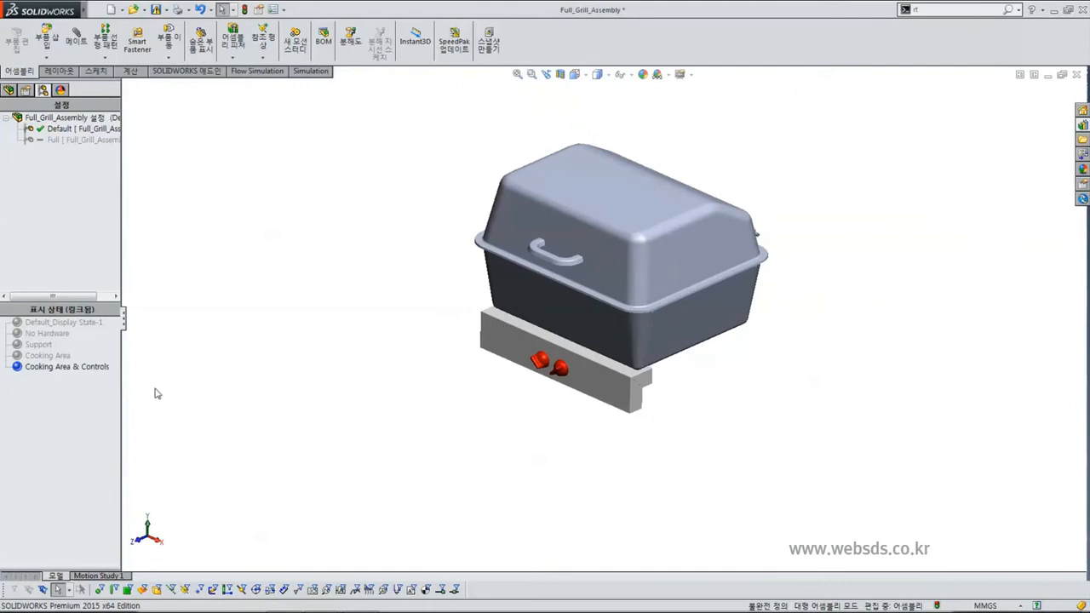
- Review the Cooking Area, Support and No Hardware display states in turn, ending on Default_Display State-1
{"action": "double_click", "coordinate": [43, 355]}
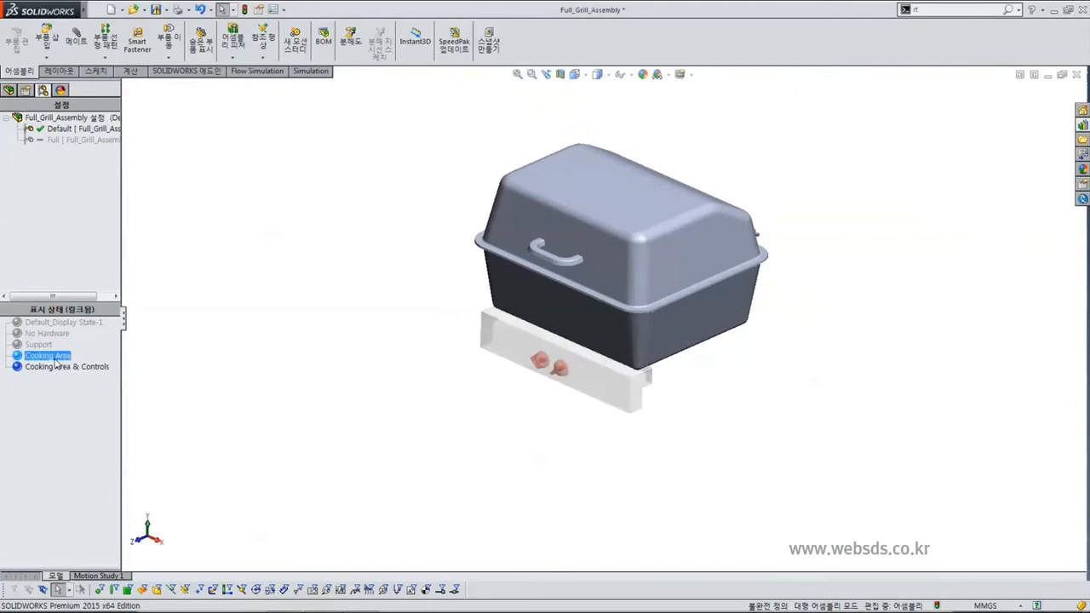
{"action": "double_click", "coordinate": [39, 344]}
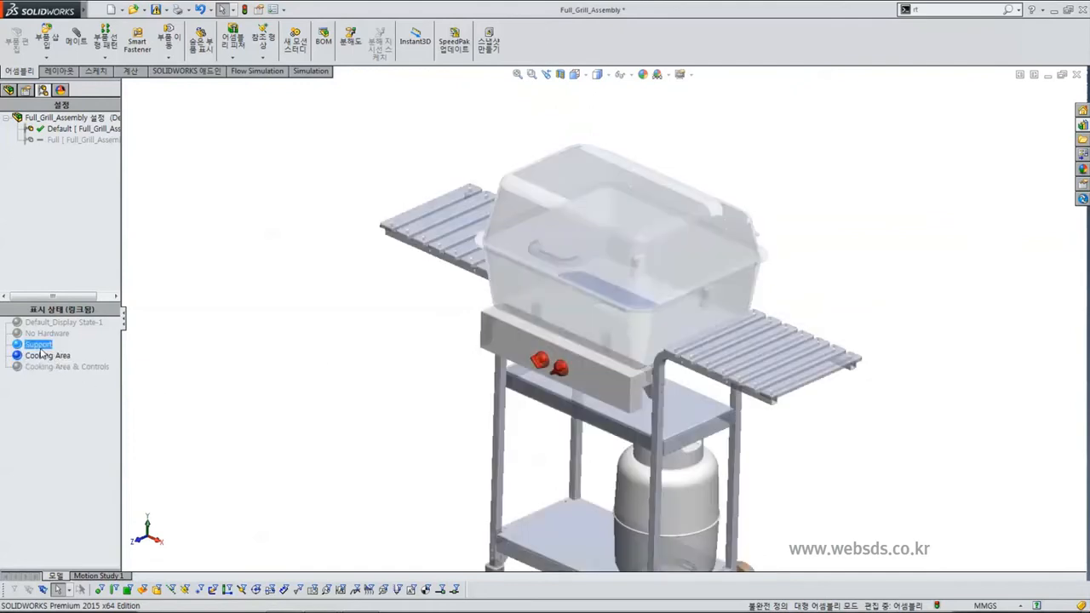
{"action": "double_click", "coordinate": [43, 334]}
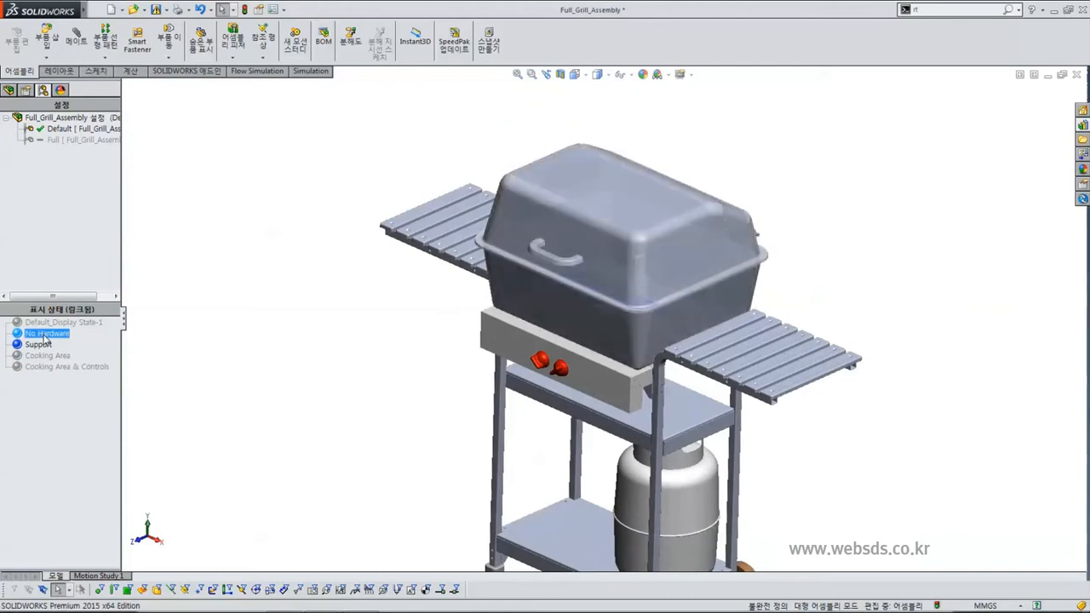
{"action": "left_click", "coordinate": [48, 324]}
{"action": "double_click", "coordinate": [52, 324]}
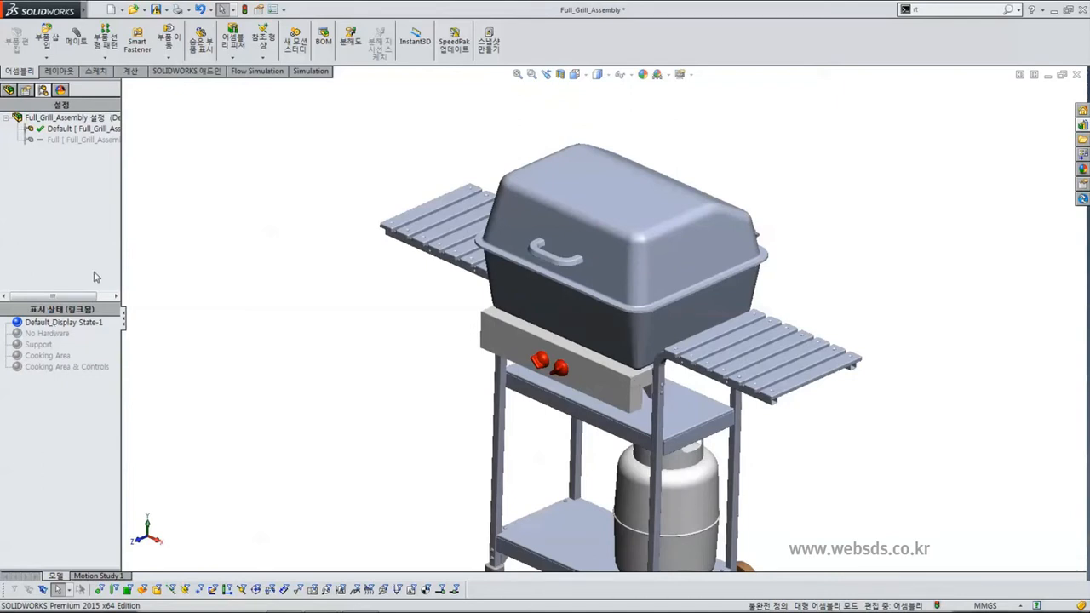
- Activate the Full configuration, switch back to Default to compare their display states, and return to Full
{"action": "middle_click_drag", "start_coordinate": [396, 345], "coordinate": [652, 407]}
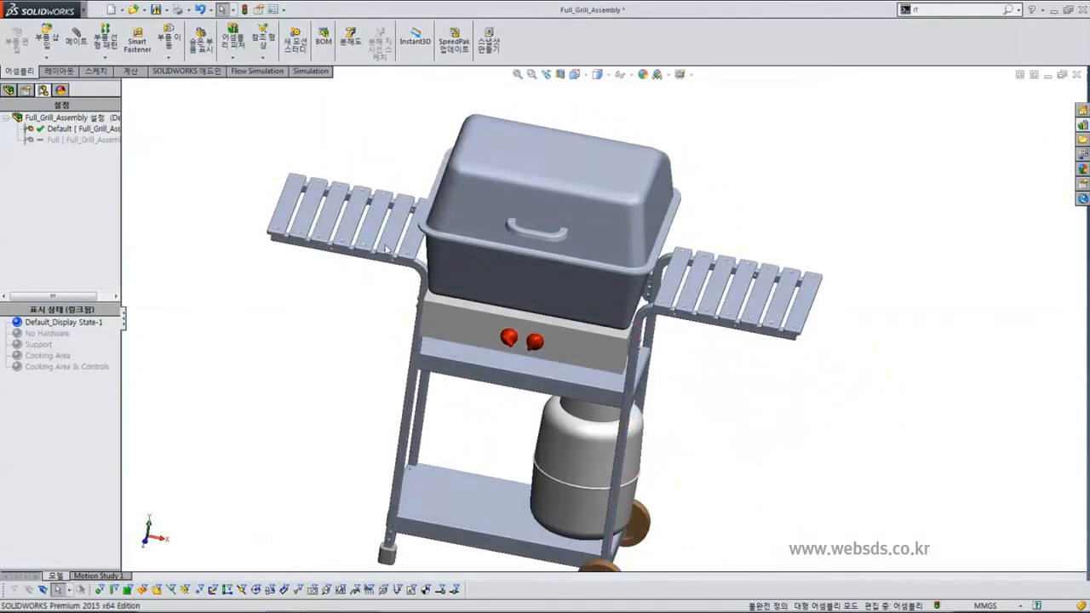
{"action": "middle_click_drag", "start_coordinate": [745, 340], "coordinate": [720, 344]}
{"action": "left_click", "coordinate": [81, 140]}
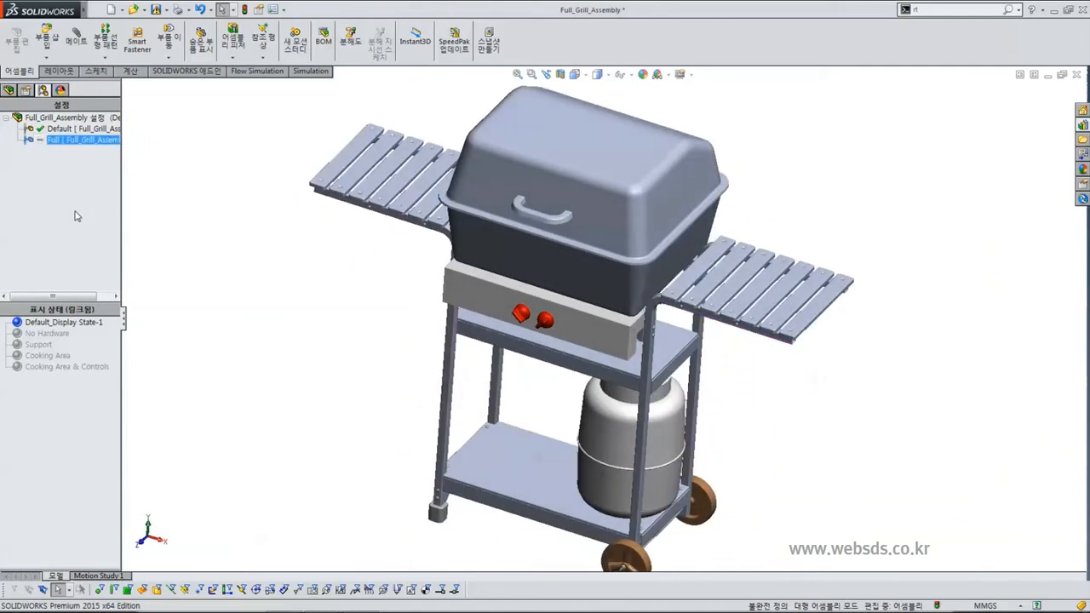
{"action": "double_click", "coordinate": [66, 141]}
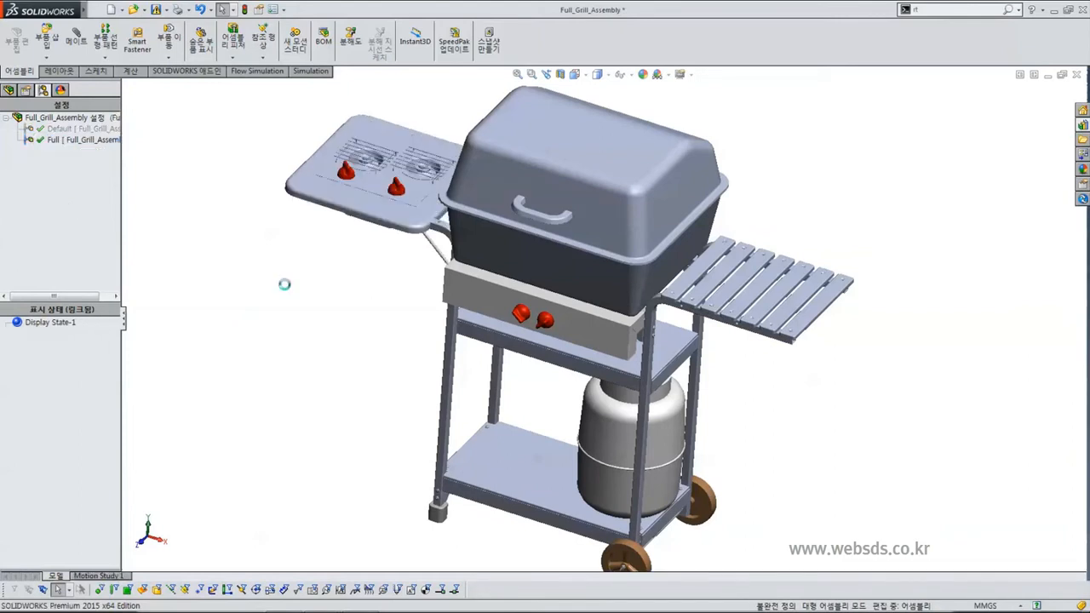
{"action": "mouse_move", "coordinate": [366, 189]}
{"action": "middle_mouse_down"}
{"action": "mouse_move", "coordinate": [365, 306]}
{"action": "mouse_move", "coordinate": [365, 128]}
{"action": "mouse_move", "coordinate": [355, 200]}
{"action": "middle_mouse_up"}
{"action": "scroll", "coordinate": [411, 279], "scroll_direction": "up", "scroll_amount": 1}
{"action": "scroll", "coordinate": [410, 280], "scroll_direction": "down", "scroll_amount": 1}
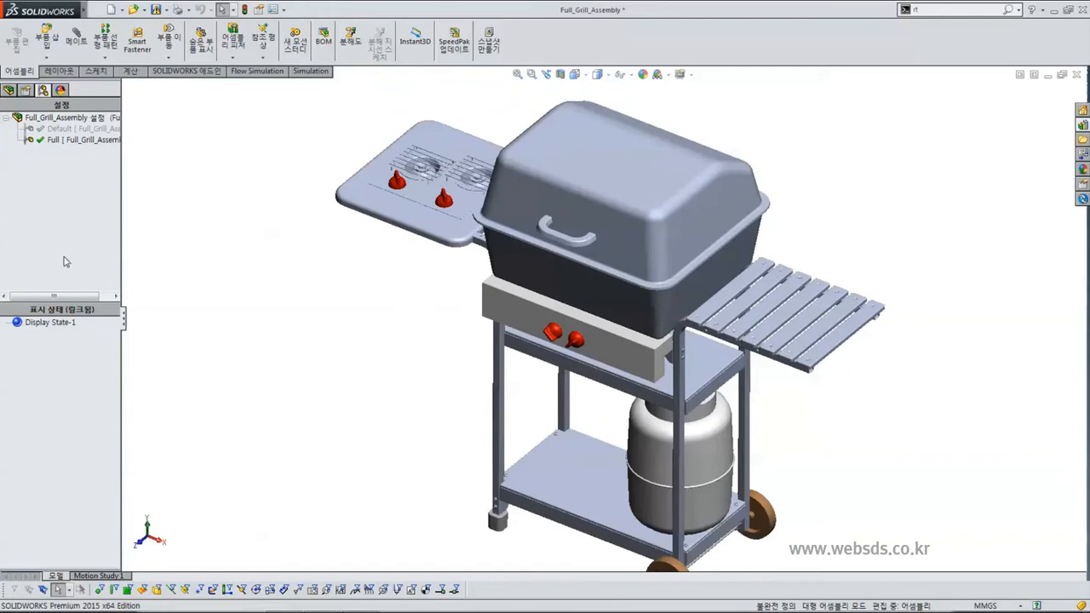
{"action": "double_click", "coordinate": [65, 128]}
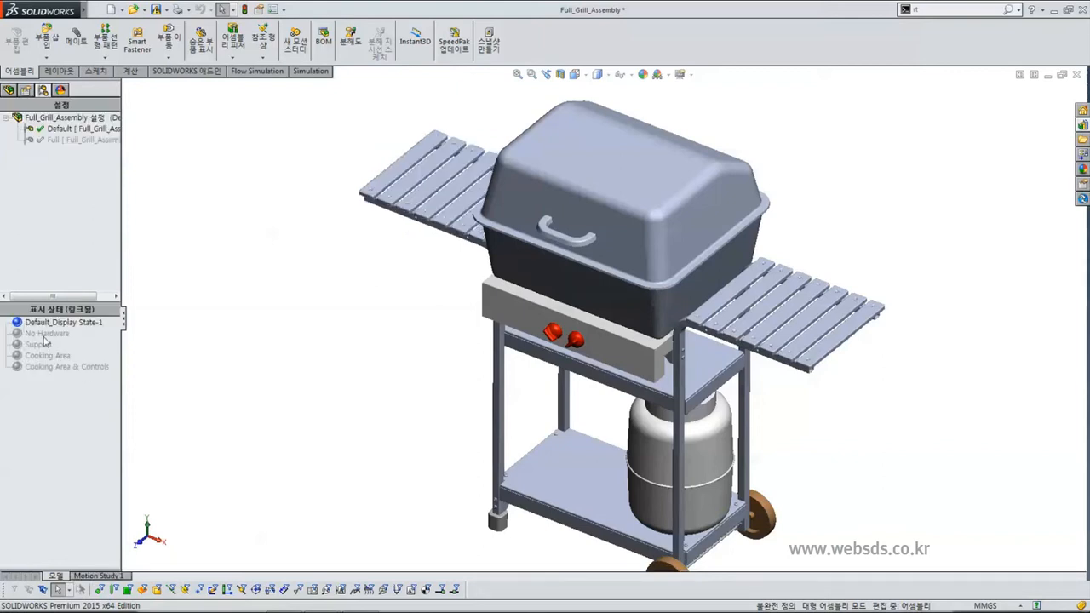
{"action": "double_click", "coordinate": [71, 142]}
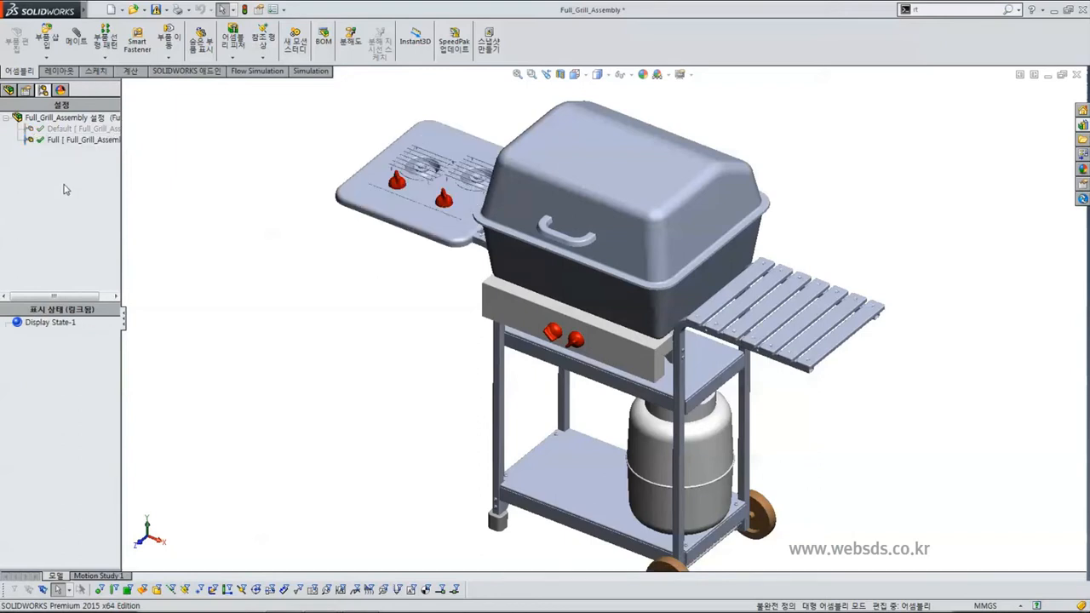
- Turn off linking of display states to configurations in the properties of Display State-1
{"action": "left_click", "coordinate": [52, 322]}
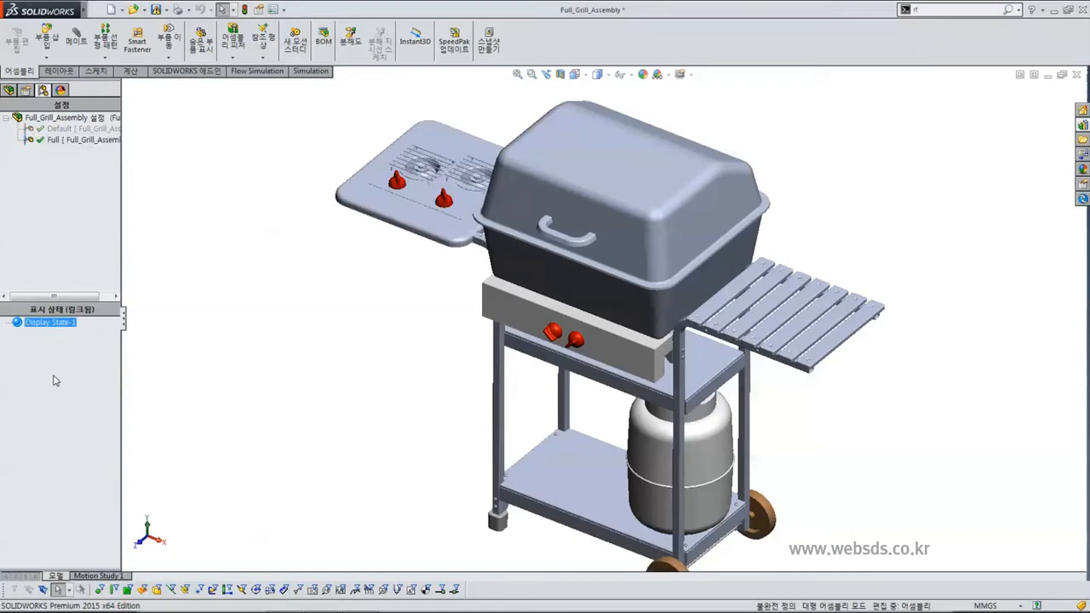
{"action": "right_click", "coordinate": [44, 327]}
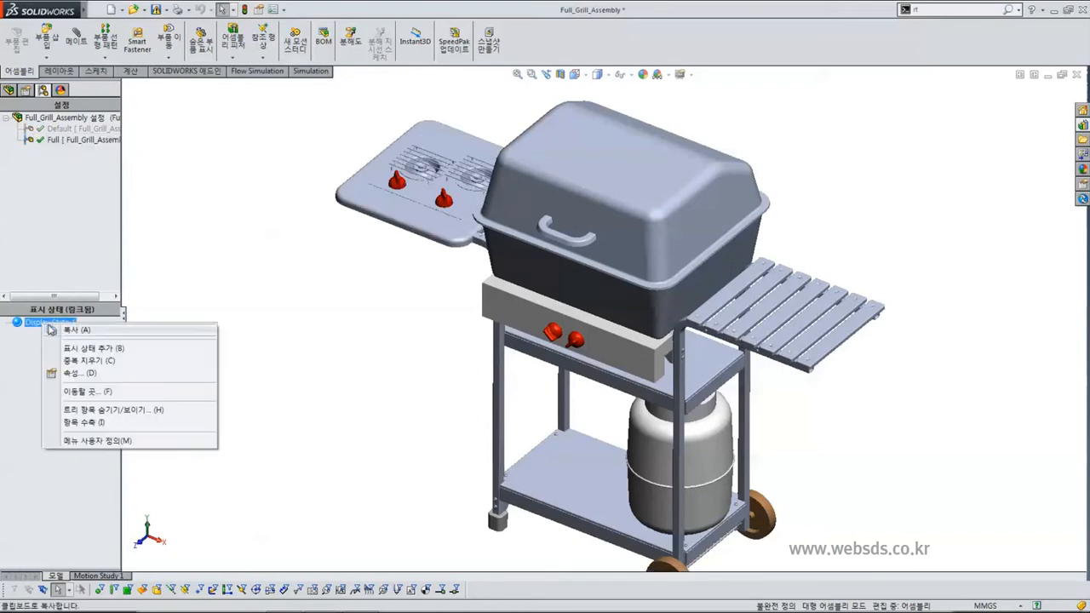
{"action": "left_click", "coordinate": [84, 375]}
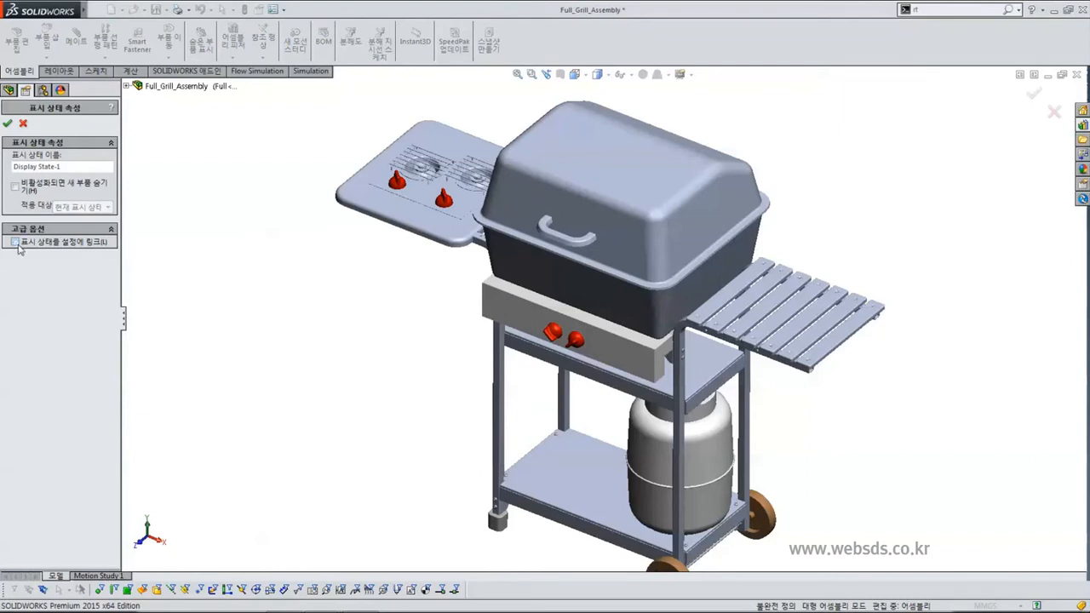
{"action": "left_click", "coordinate": [7, 125]}
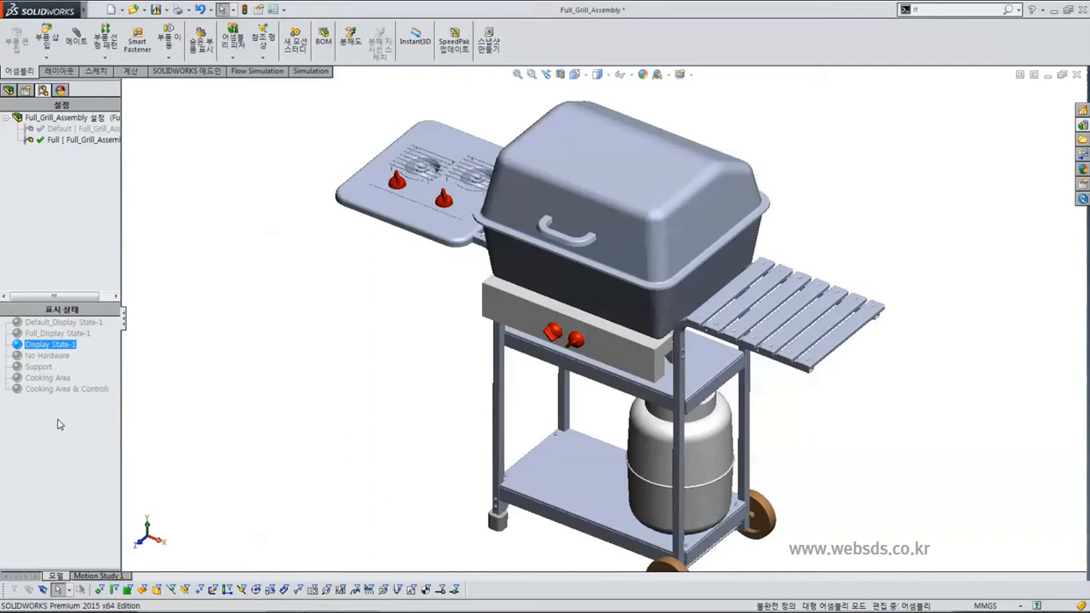
{"action": "left_click", "coordinate": [218, 390]}
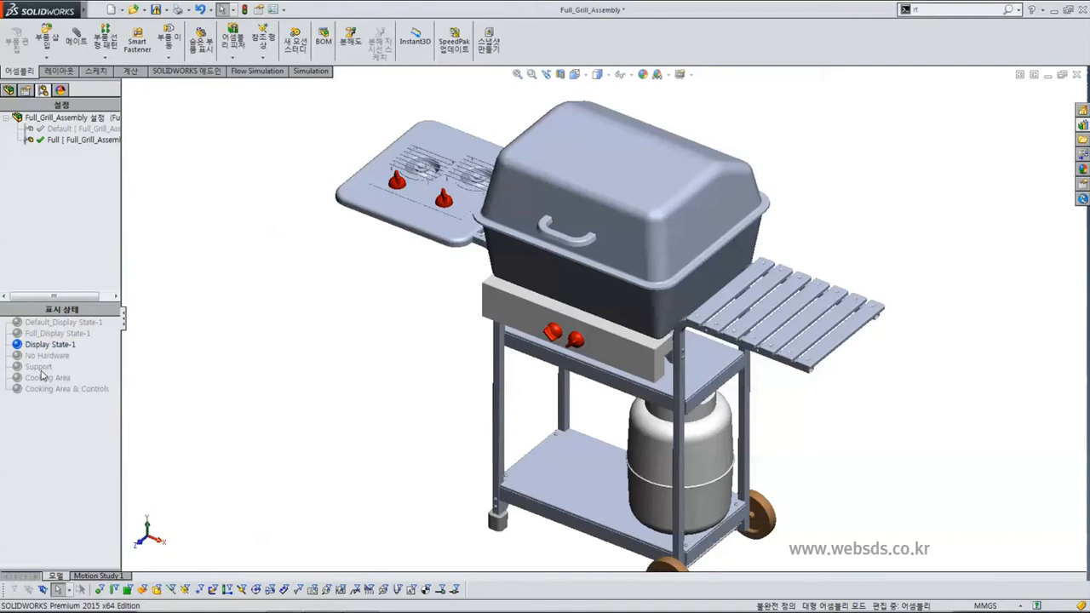
- Activate the Support display state in the Full configuration and bring up the assembly's component tree
{"action": "double_click", "coordinate": [40, 367]}
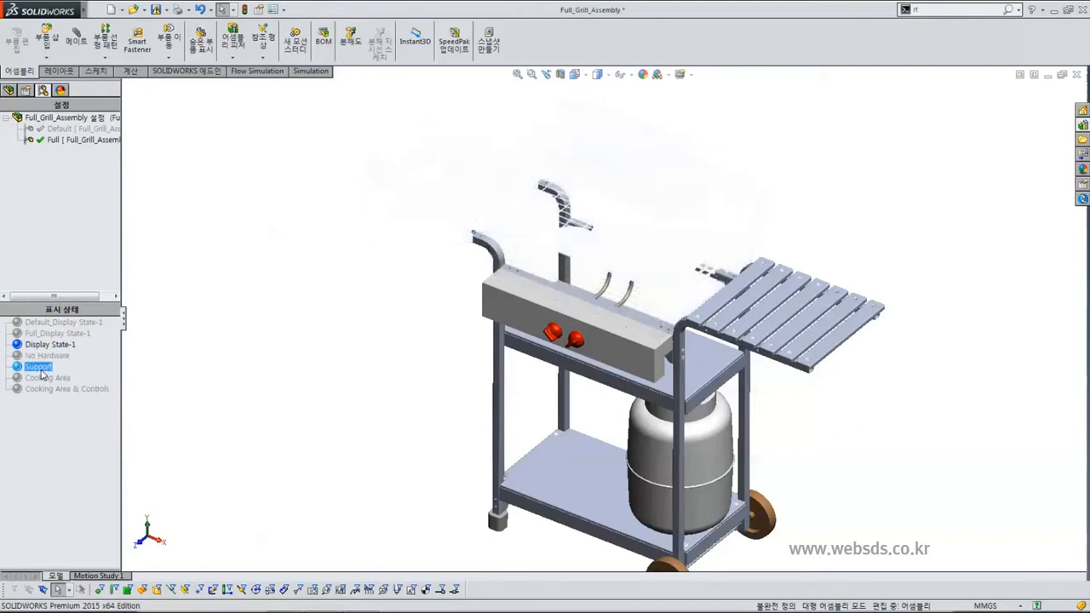
{"action": "mouse_move", "coordinate": [326, 370]}
{"action": "middle_mouse_down"}
{"action": "mouse_move", "coordinate": [297, 452]}
{"action": "mouse_move", "coordinate": [327, 384]}
{"action": "middle_mouse_up"}
{"action": "key", "text": "Escape"}
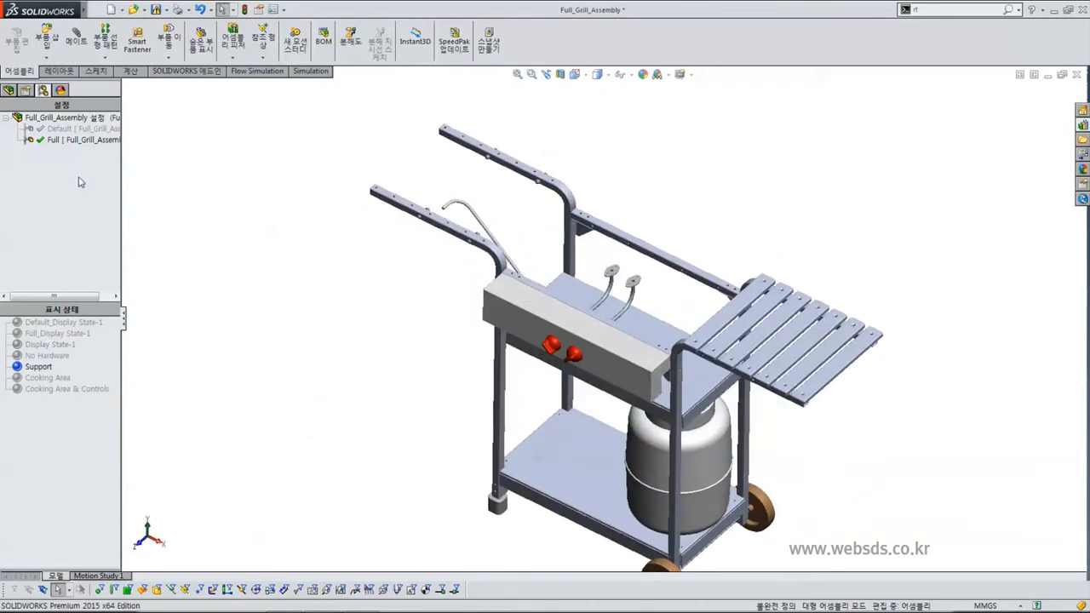
{"action": "left_click", "coordinate": [8, 91]}
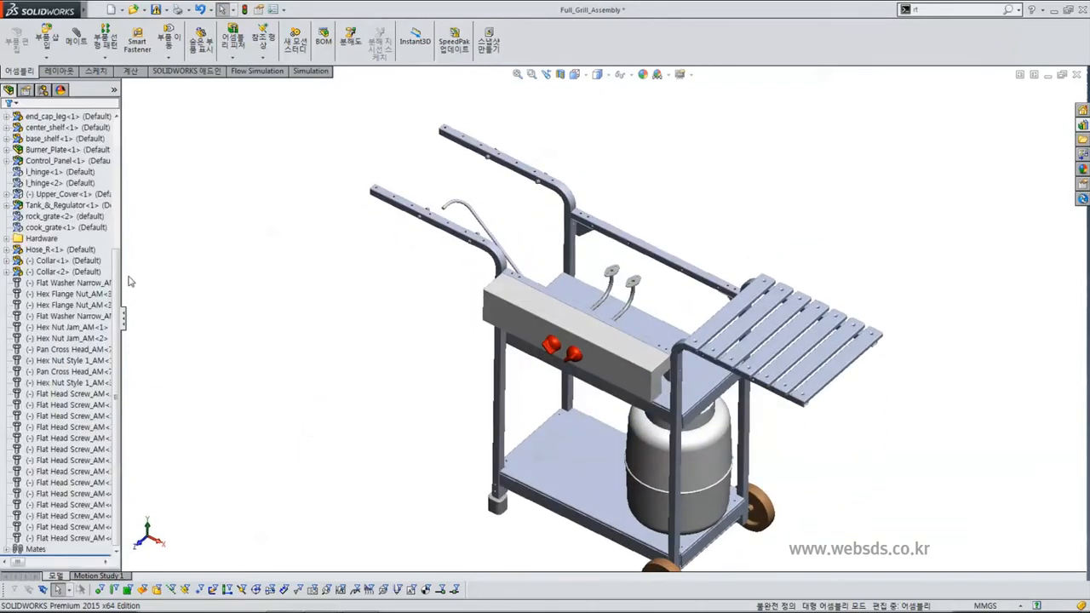
- Show the side_table_shelf_&_burners subassembly of Support_Frame_End together with its dependent components
{"action": "left_click_drag", "start_coordinate": [119, 291], "coordinate": [129, 159]}
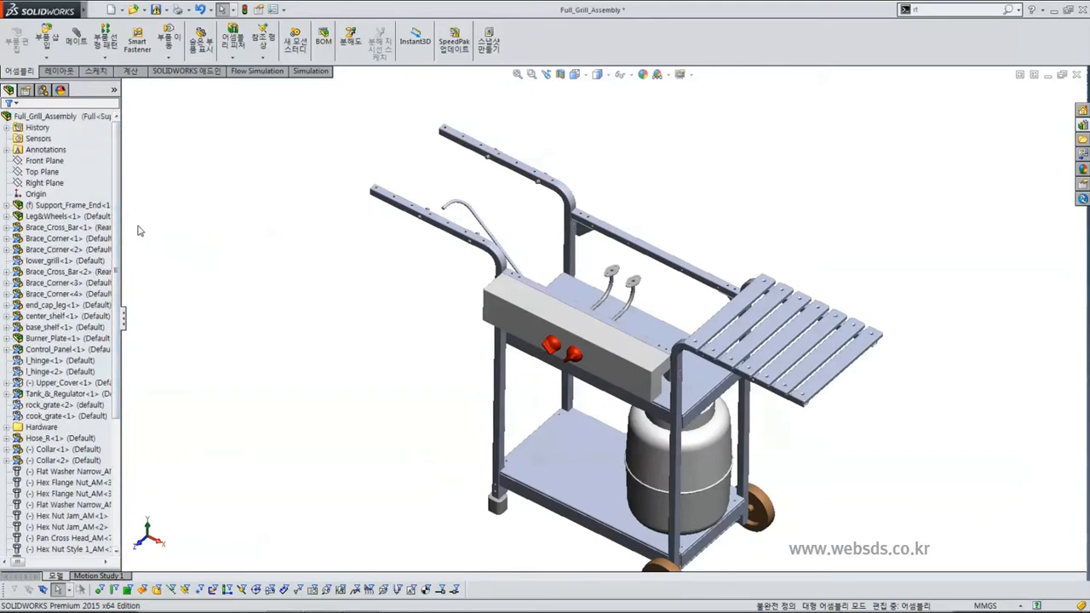
{"action": "left_click", "coordinate": [39, 212]}
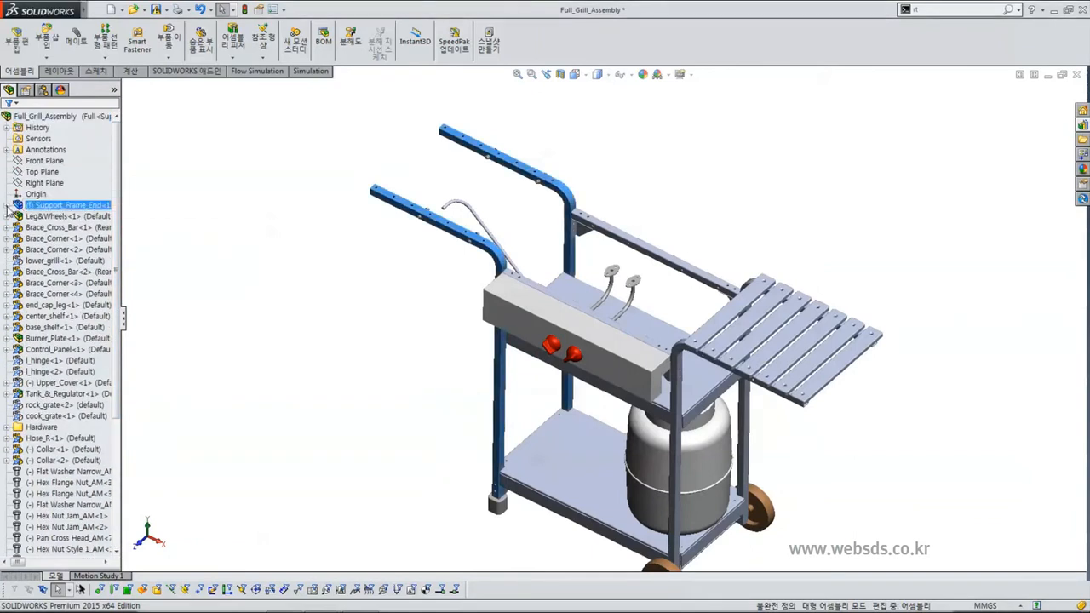
{"action": "left_click", "coordinate": [7, 205]}
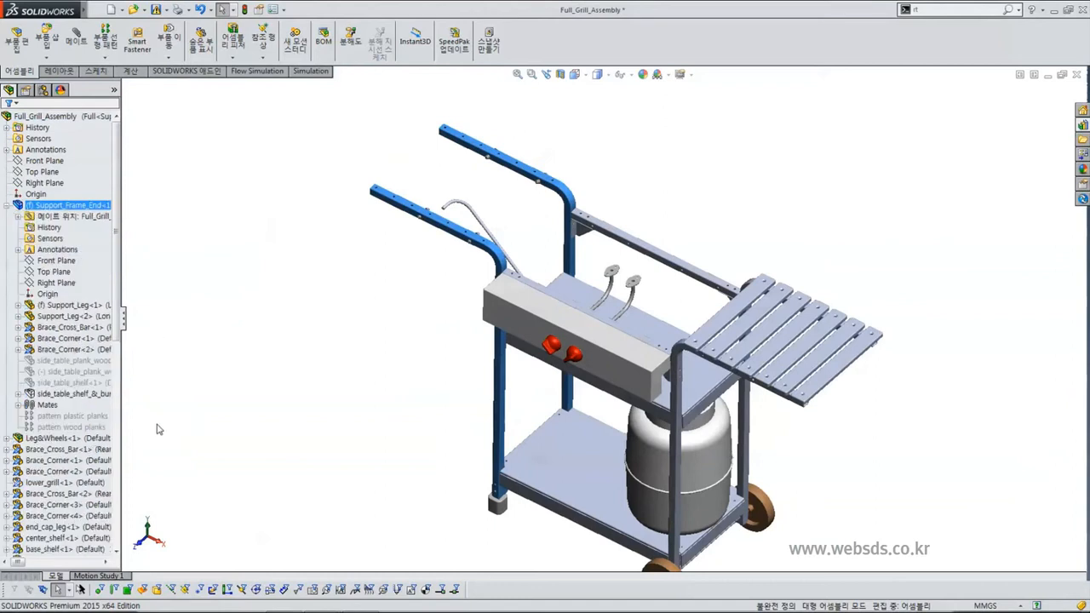
{"action": "left_click", "coordinate": [81, 396]}
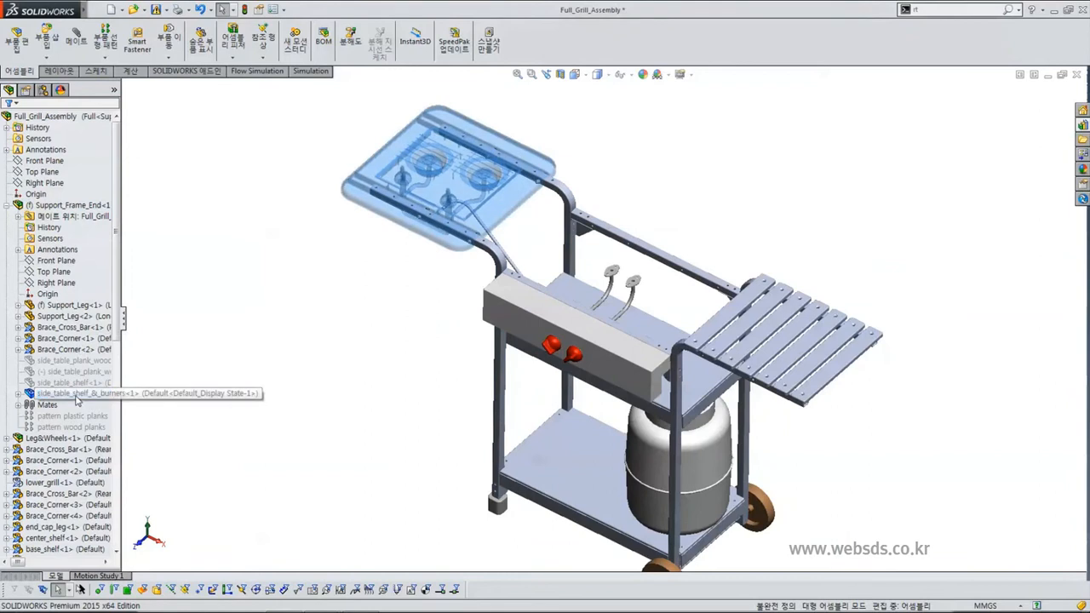
{"action": "left_click", "coordinate": [76, 395]}
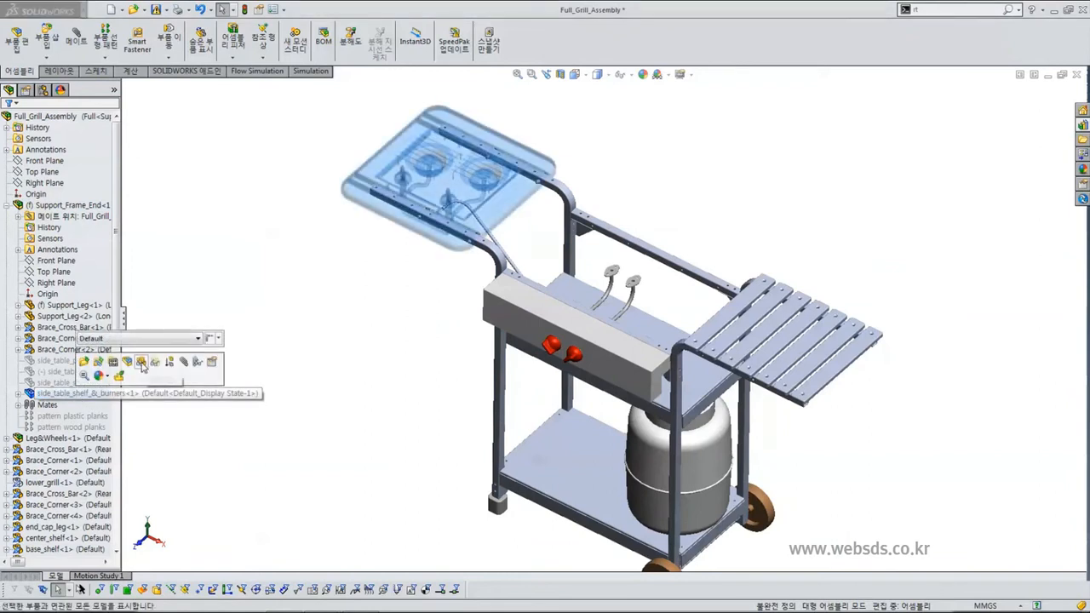
{"action": "left_click", "coordinate": [142, 363]}
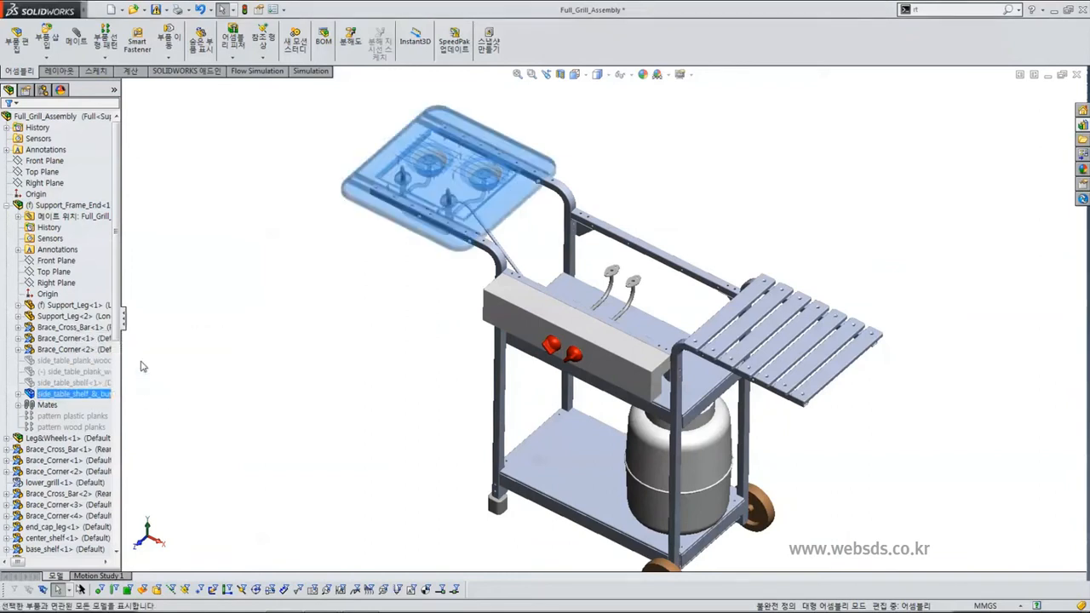
{"action": "left_click", "coordinate": [356, 306]}
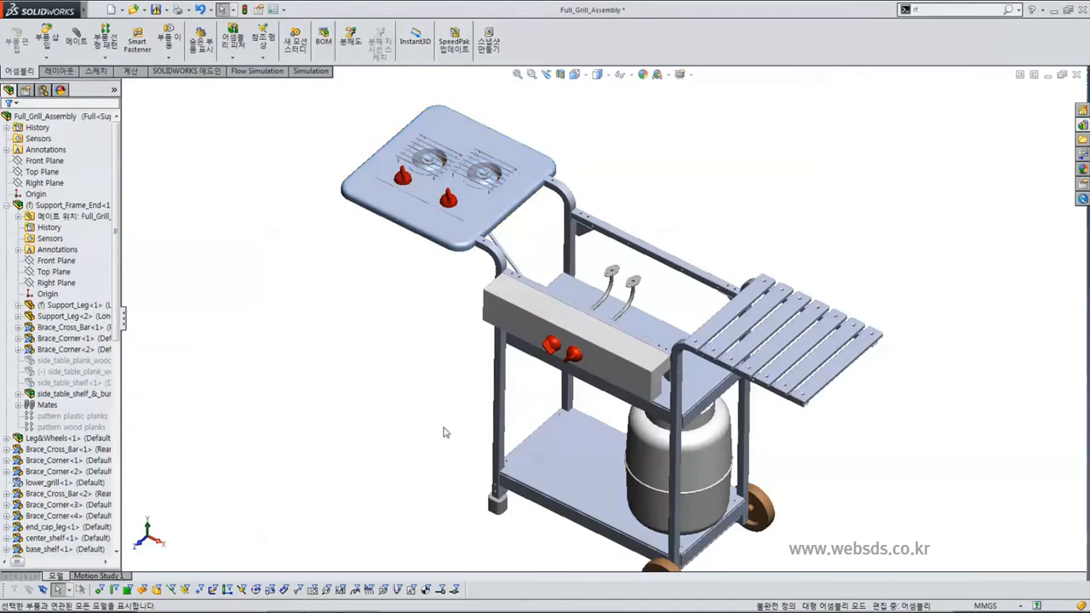
{"action": "middle_click_drag", "start_coordinate": [414, 457], "coordinate": [408, 448]}
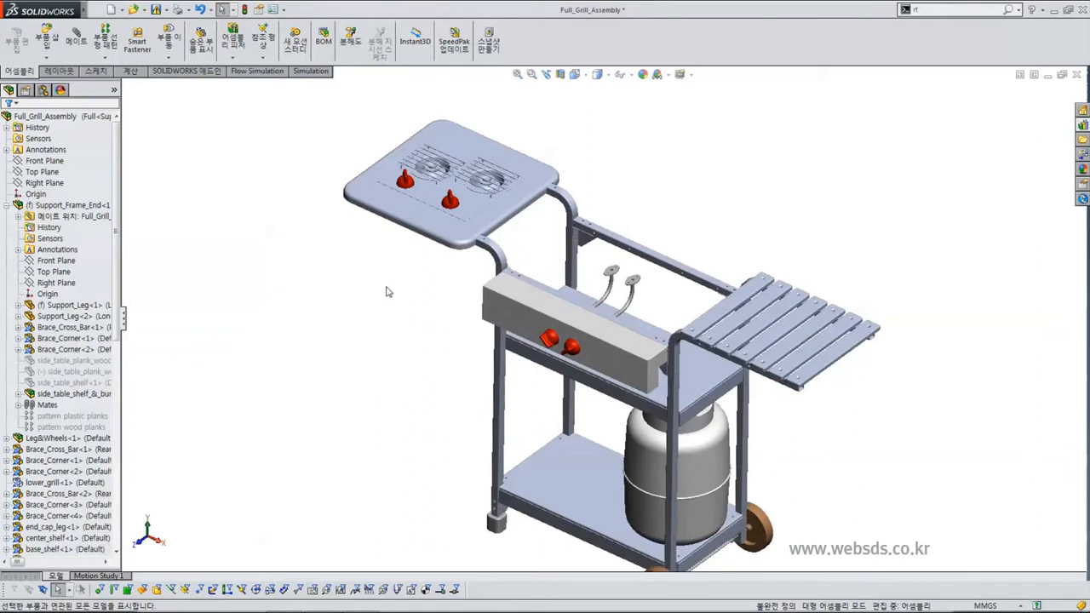
- Collapse the Support_Frame_End branch and unload the hidden components of Full_Grill_Assembly
{"action": "left_click", "coordinate": [7, 205]}
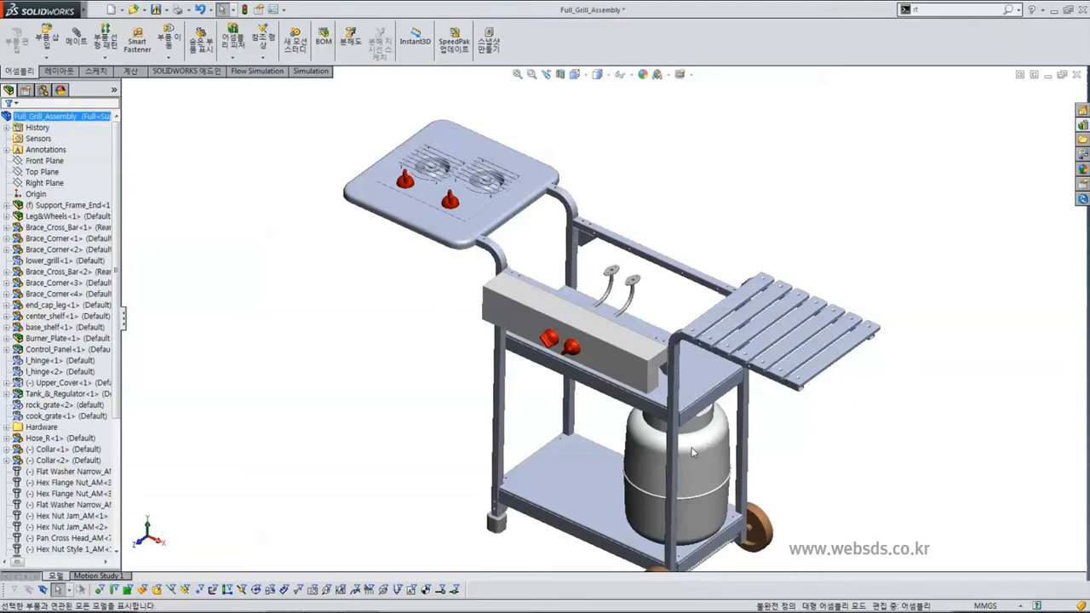
{"action": "scroll", "coordinate": [696, 454], "scroll_direction": "up", "scroll_amount": 1}
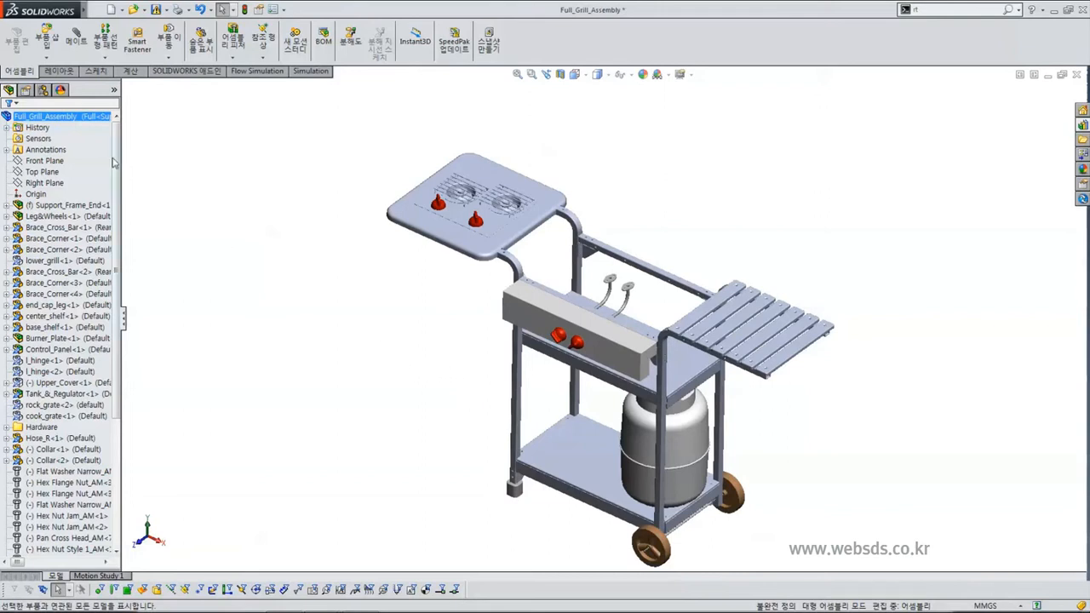
{"action": "right_click", "coordinate": [50, 121]}
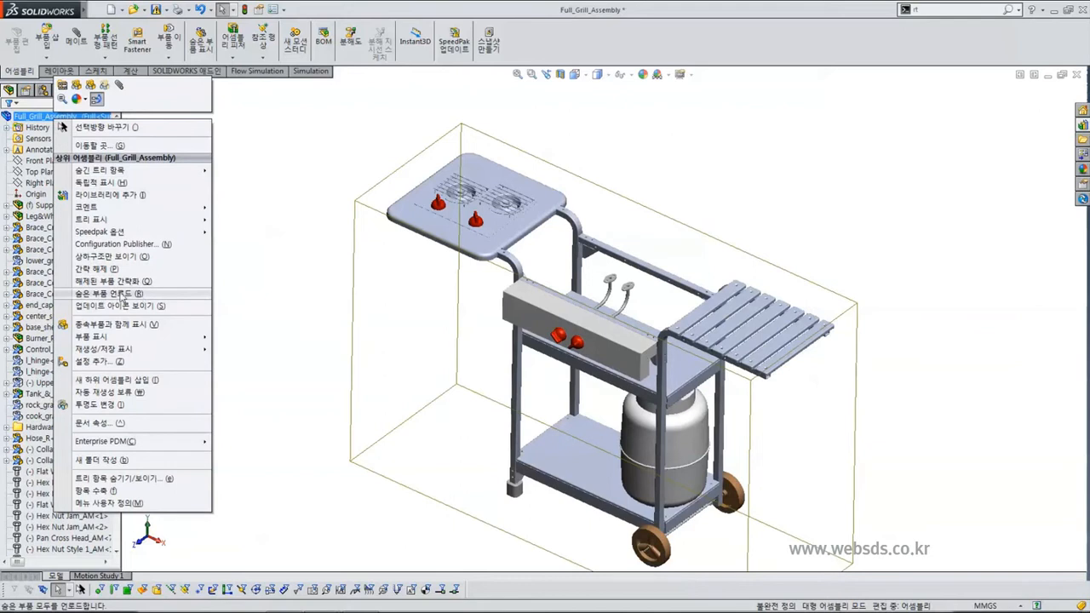
{"action": "left_click", "coordinate": [123, 294]}
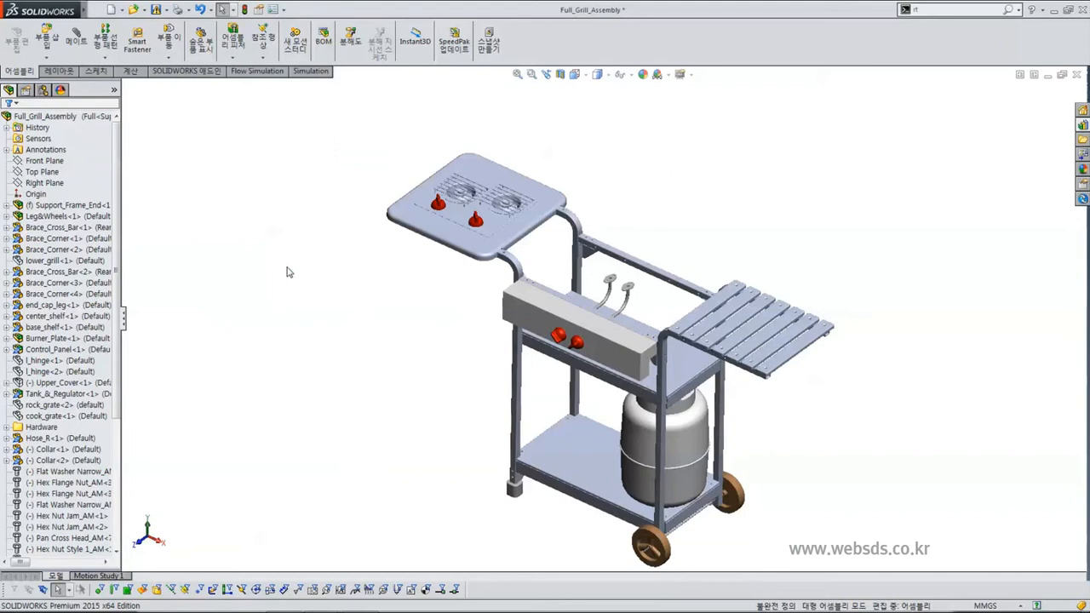
{"action": "mouse_move", "coordinate": [440, 349]}
{"action": "middle_mouse_down"}
{"action": "mouse_move", "coordinate": [428, 363]}
{"action": "mouse_move", "coordinate": [438, 346]}
{"action": "middle_mouse_up"}
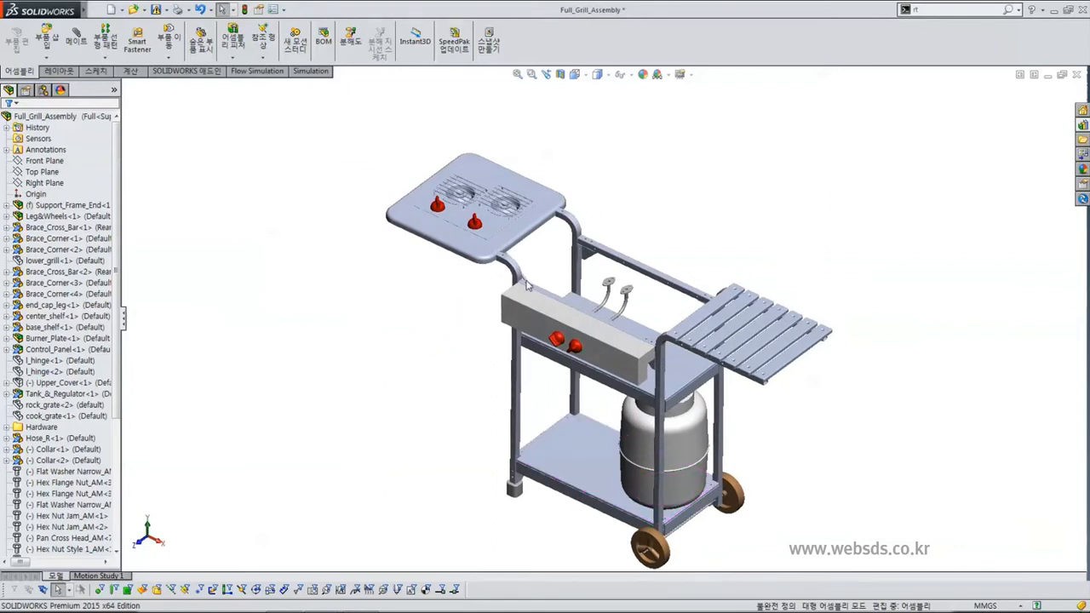
- Examine how the side burner shelf, Support_Frame_End and side_table_shelf_&_burners are nested by selecting each level in turn
{"action": "scroll", "coordinate": [490, 241], "scroll_direction": "down", "scroll_amount": 5}
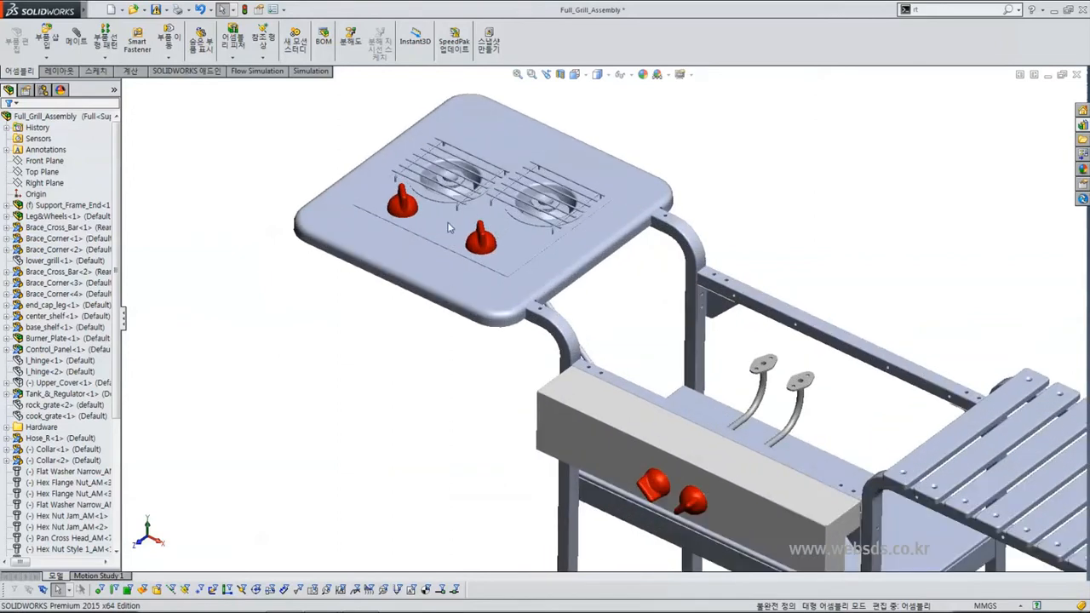
{"action": "left_click", "coordinate": [449, 227]}
{"action": "left_click", "coordinate": [415, 253]}
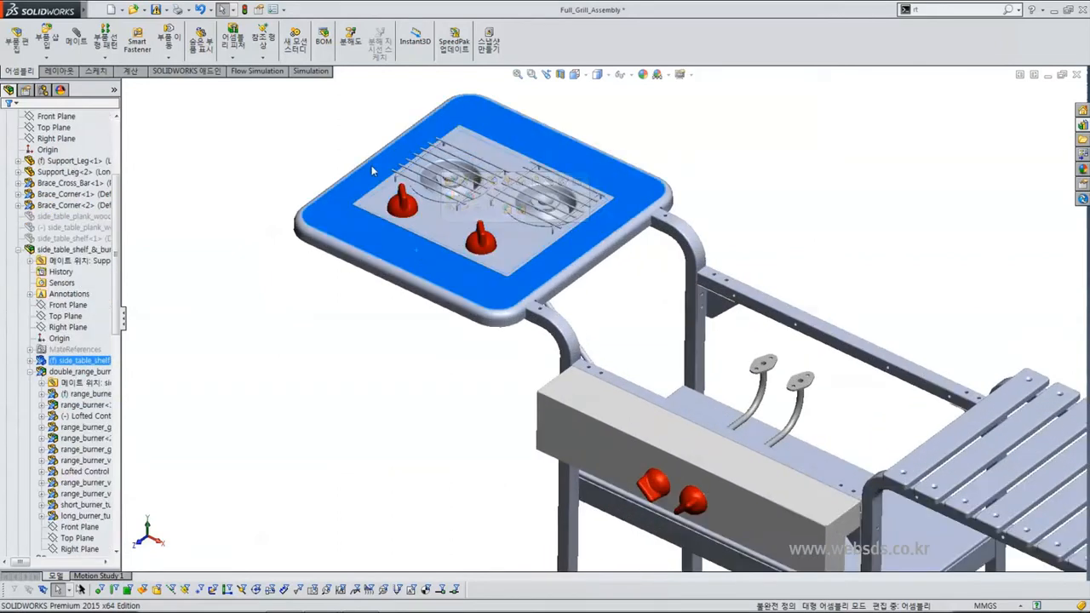
{"action": "left_click", "coordinate": [254, 251]}
{"action": "left_click_drag", "start_coordinate": [117, 280], "coordinate": [122, 231]}
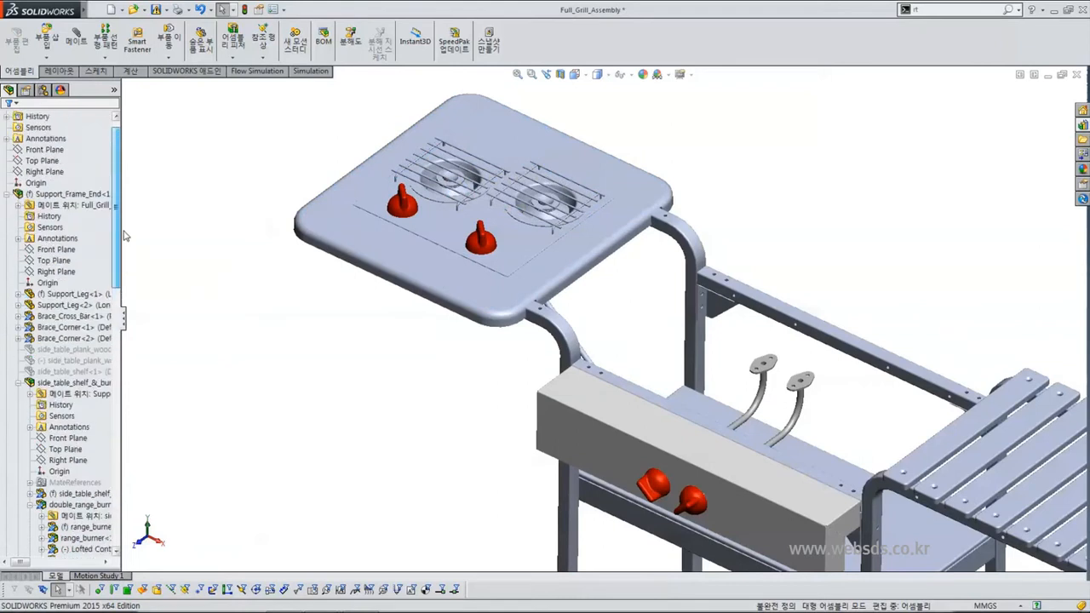
{"action": "left_click", "coordinate": [64, 195]}
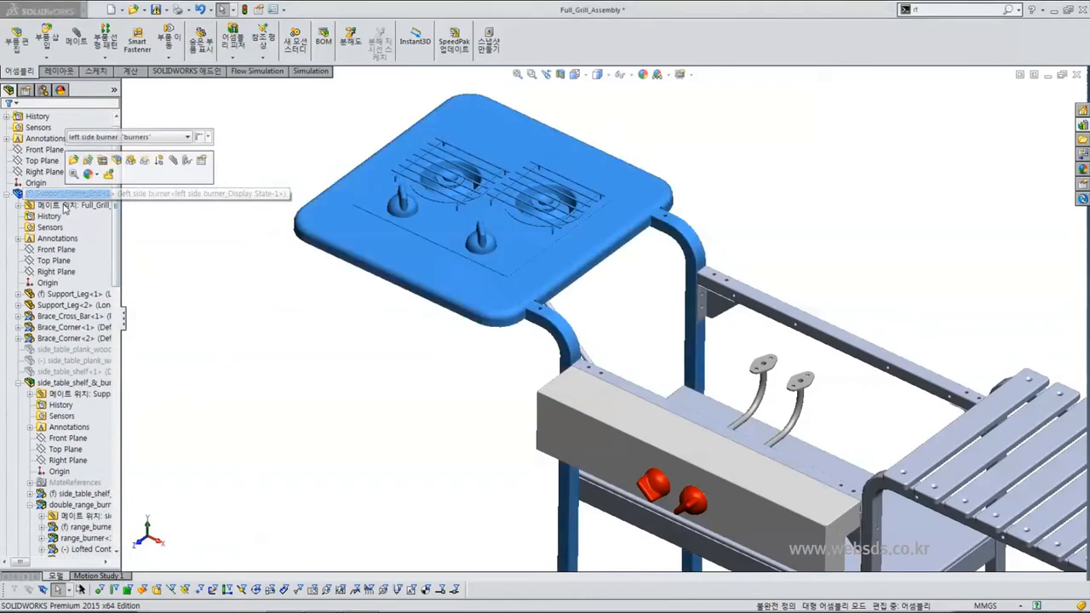
{"action": "left_click", "coordinate": [18, 383]}
{"action": "left_click", "coordinate": [71, 383]}
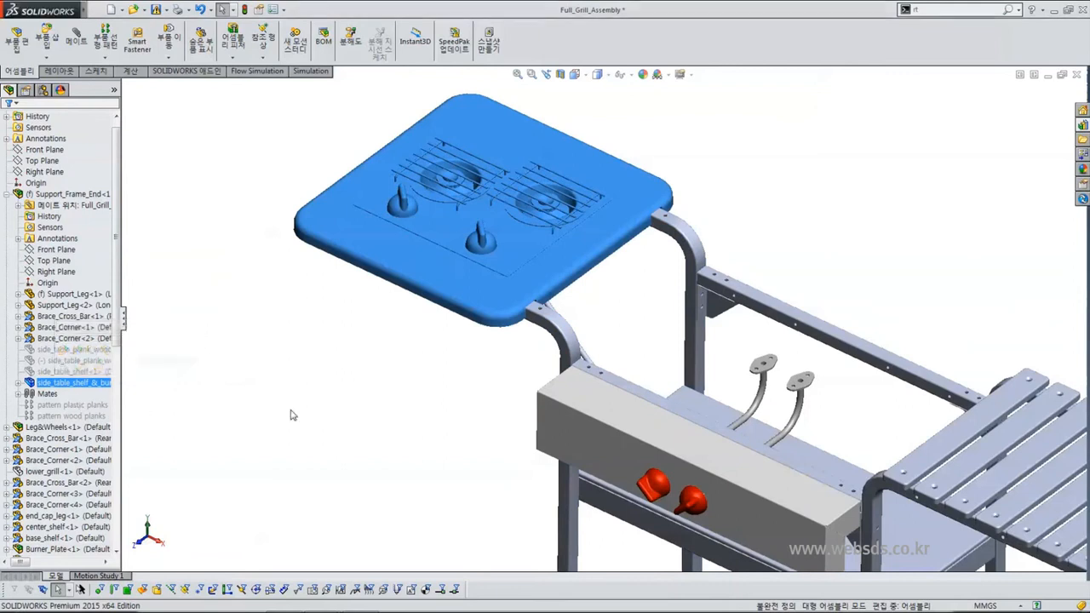
{"action": "left_click", "coordinate": [333, 417]}
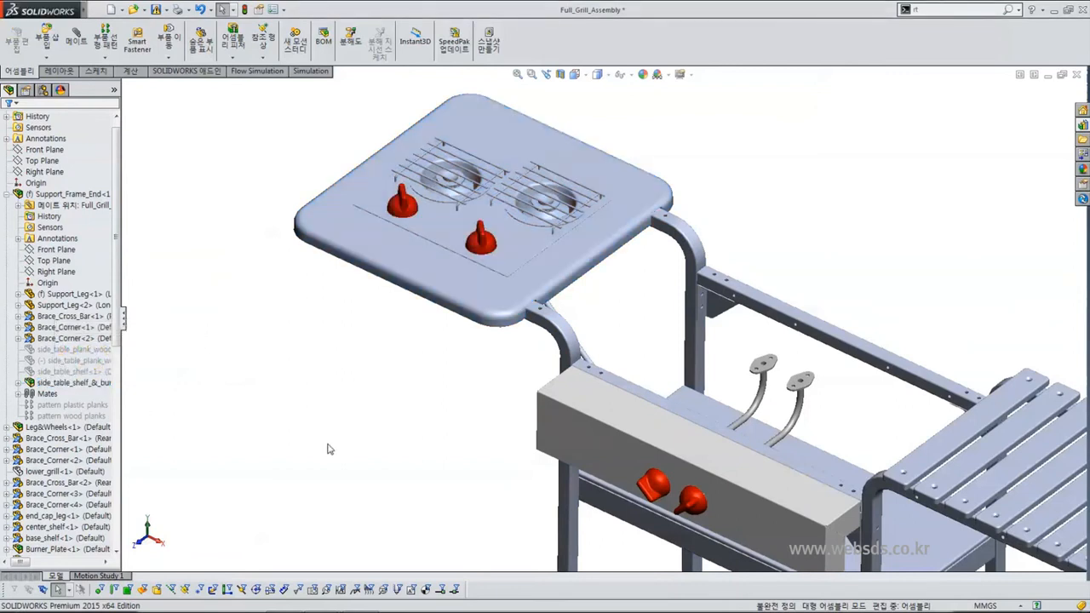
- Select the double_range_burner subassembly through its range_burner_insert part and create a mated SpeedPak of it
{"action": "left_click", "coordinate": [445, 225]}
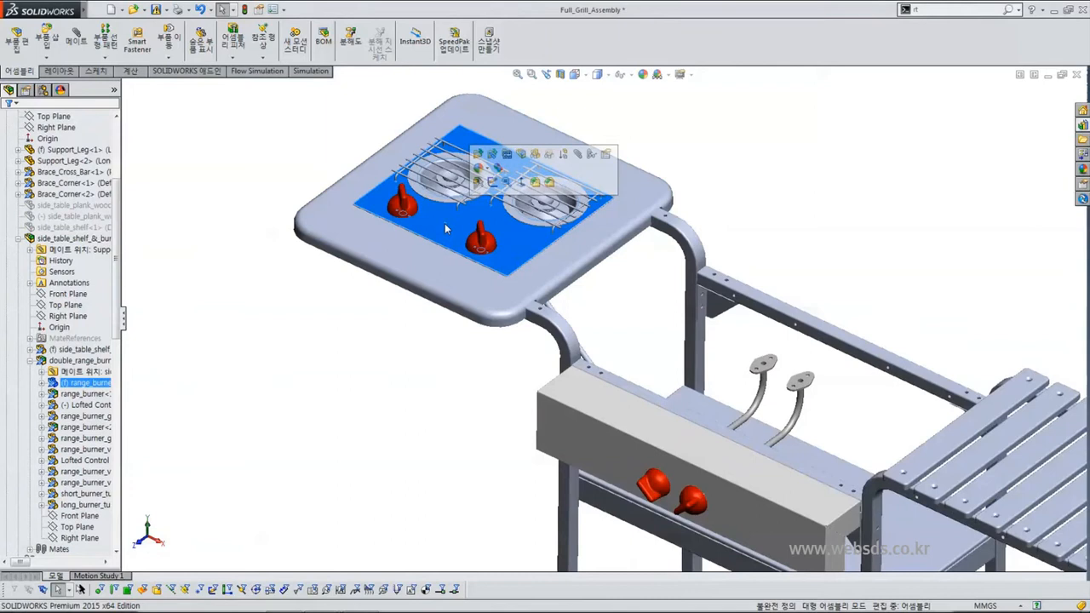
{"action": "left_click", "coordinate": [418, 356]}
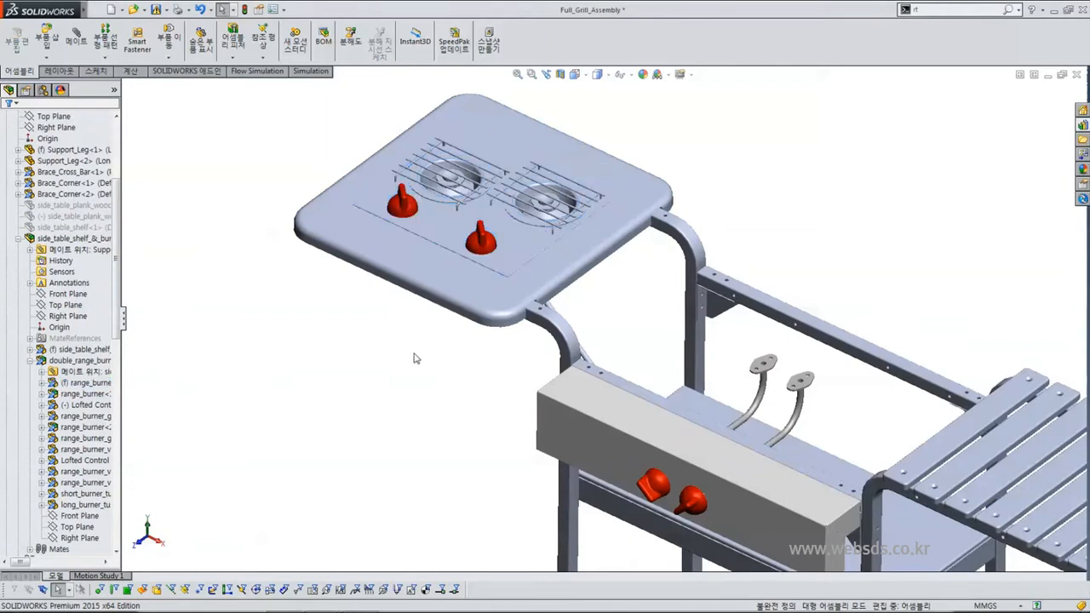
{"action": "left_click", "coordinate": [449, 230]}
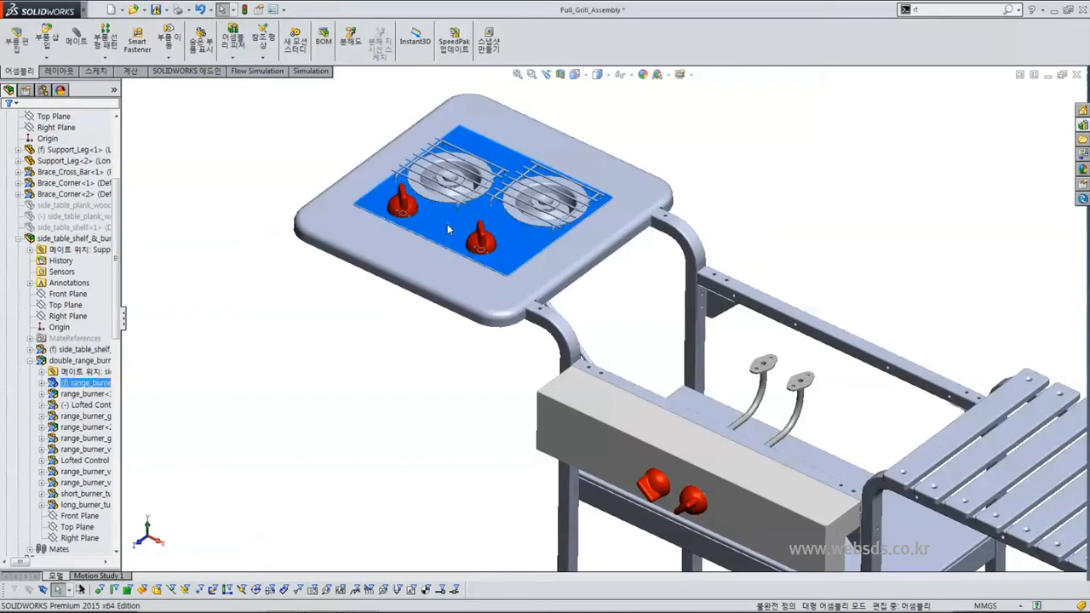
{"action": "right_click", "coordinate": [449, 229]}
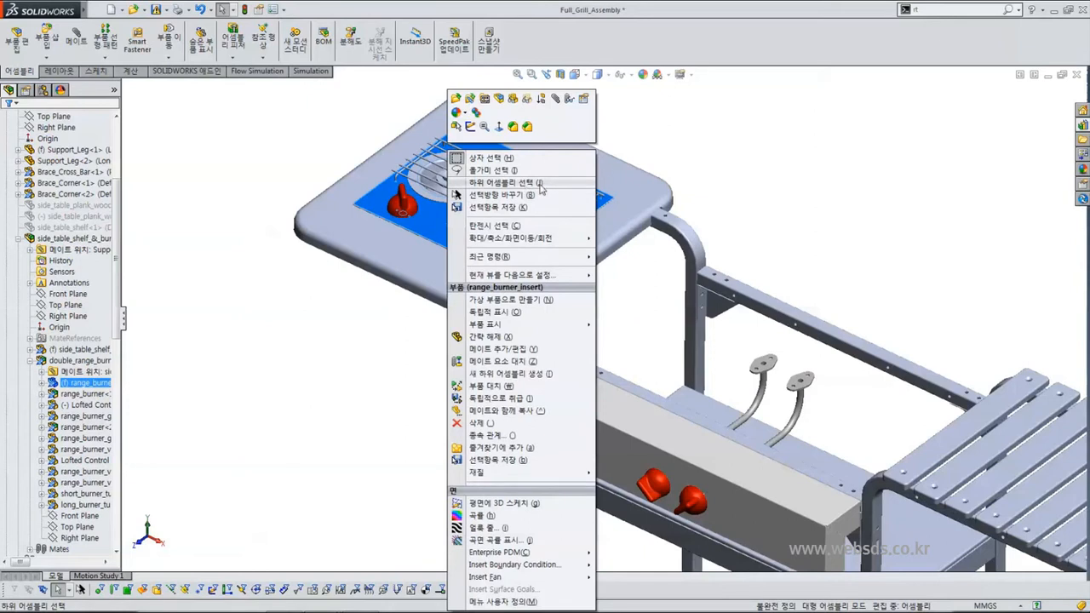
{"action": "left_click", "coordinate": [539, 184]}
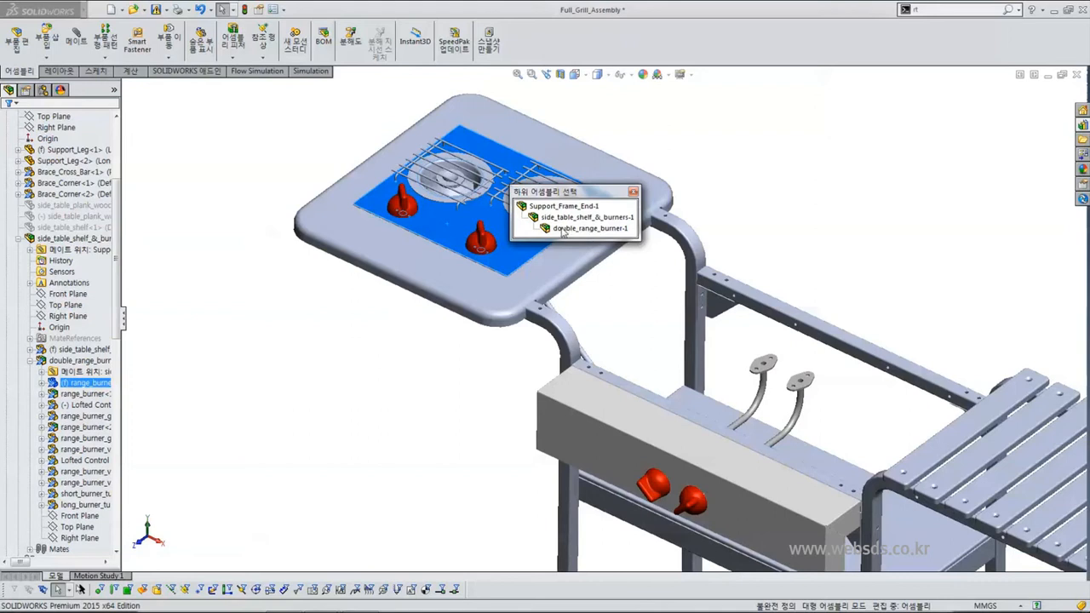
{"action": "left_click", "coordinate": [562, 228]}
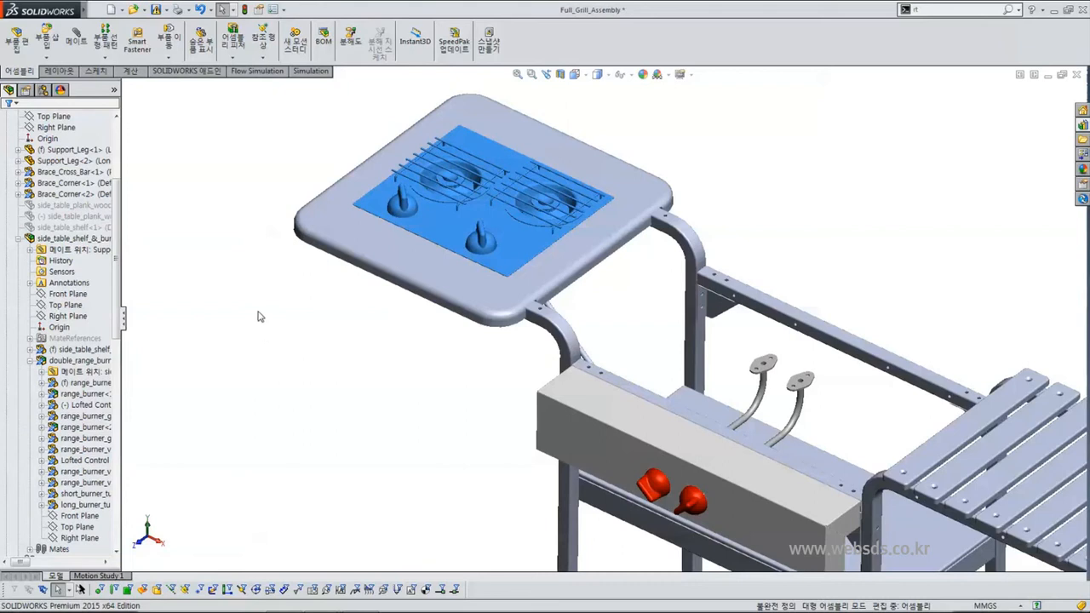
{"action": "right_click", "coordinate": [290, 166]}
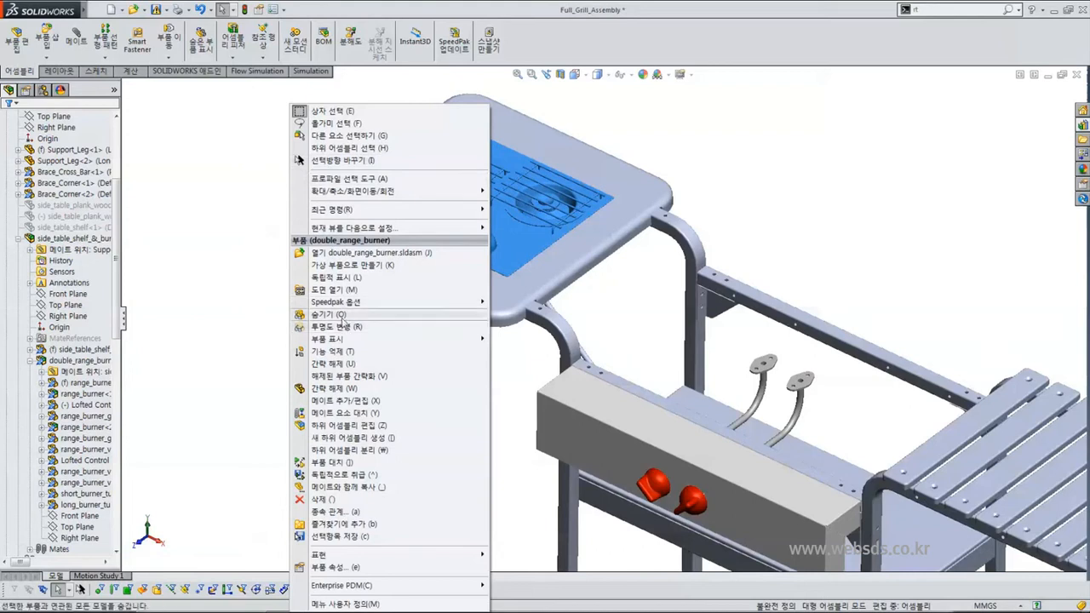
{"action": "mouse_move", "coordinate": [319, 308]}
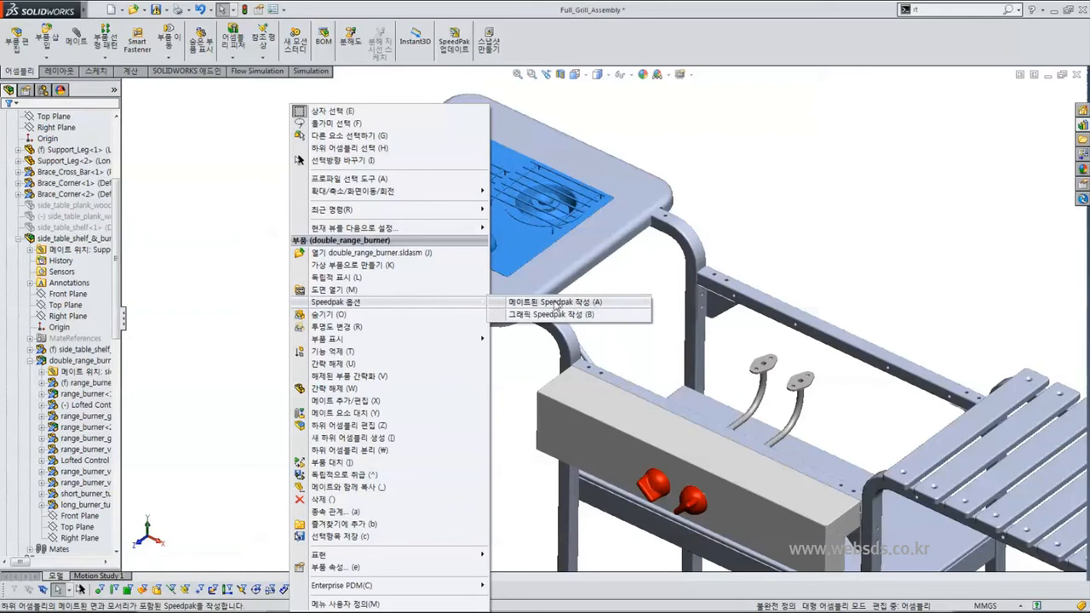
{"action": "left_click", "coordinate": [597, 304]}
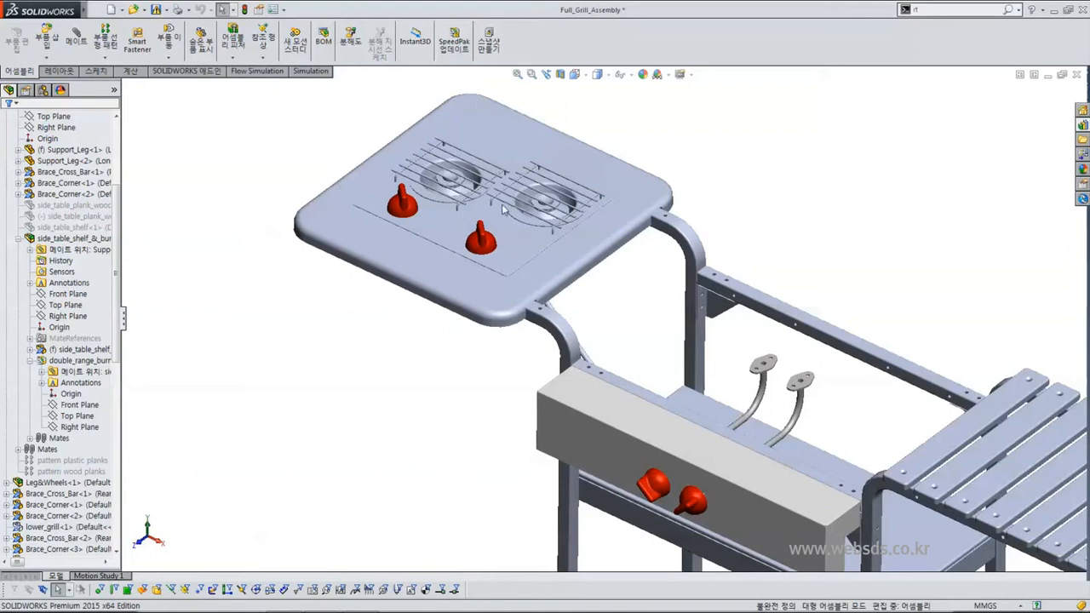
- Inspect the double range burner and its surrounding shelf up close, checking which geometry can be selected
{"action": "left_click_drag", "start_coordinate": [425, 152], "coordinate": [423, 223]}
{"action": "left_click", "coordinate": [402, 261]}
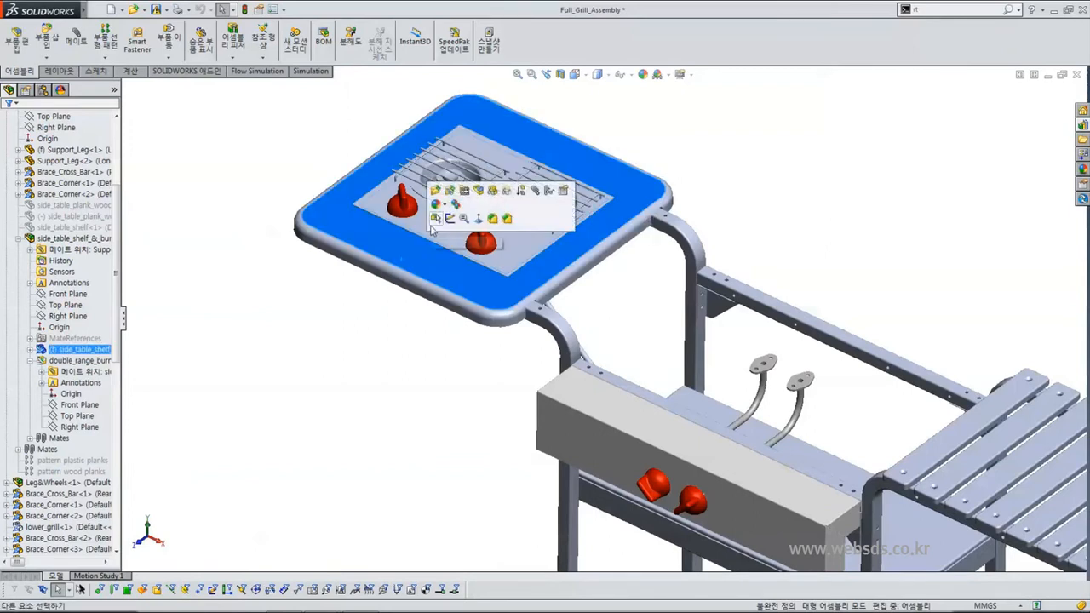
{"action": "left_click", "coordinate": [343, 317]}
{"action": "scroll", "coordinate": [482, 223], "scroll_direction": "down", "scroll_amount": 3}
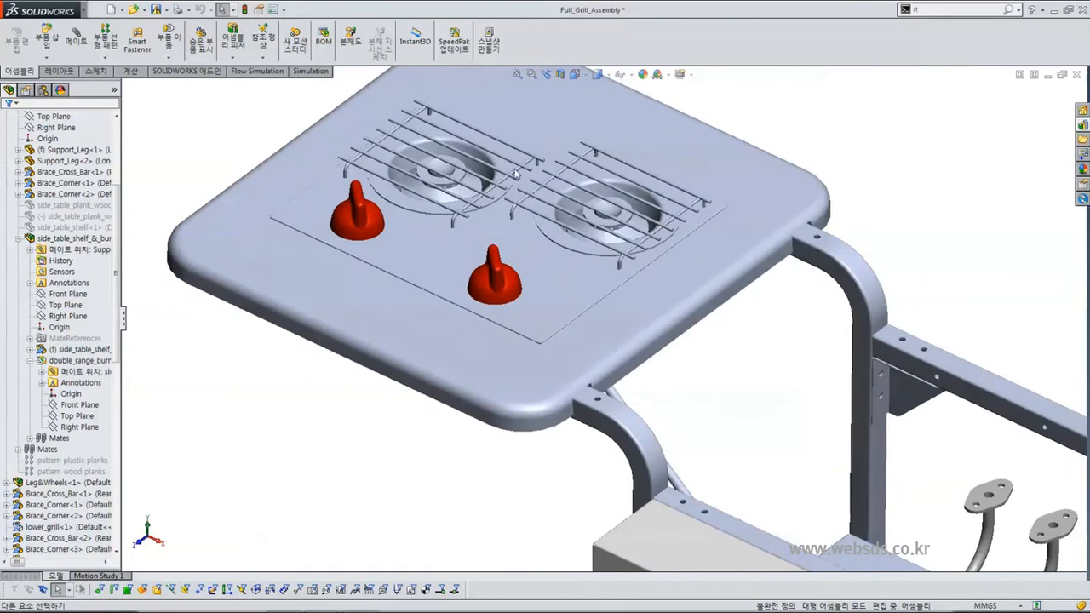
{"action": "scroll", "coordinate": [553, 145], "scroll_direction": "up", "scroll_amount": 2}
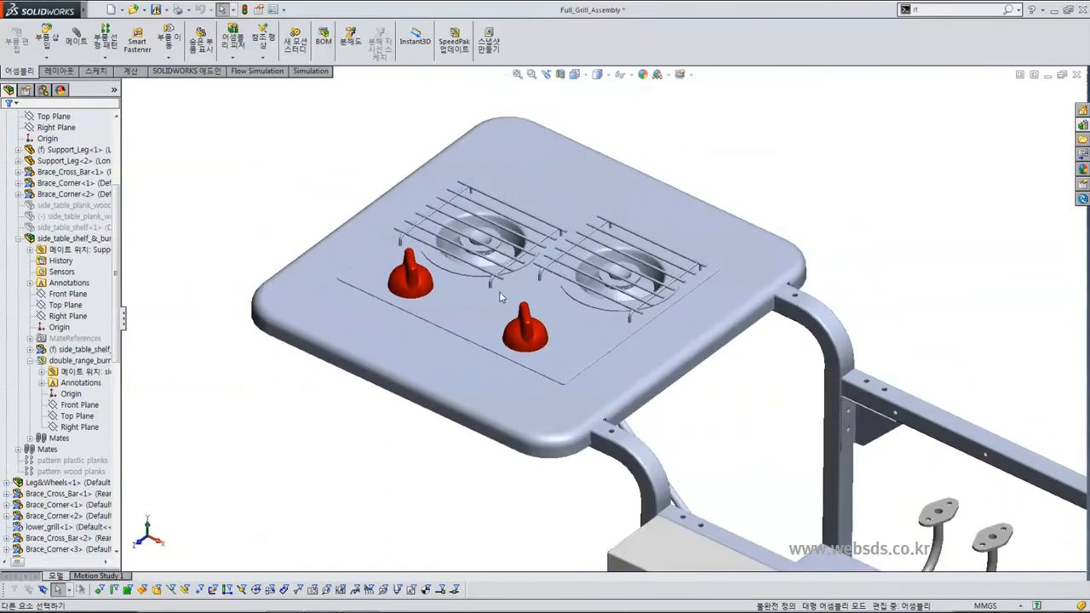
- Turn on the SpeedPak graphics circle display in the Display/Selection system options
{"action": "left_click", "coordinate": [276, 10]}
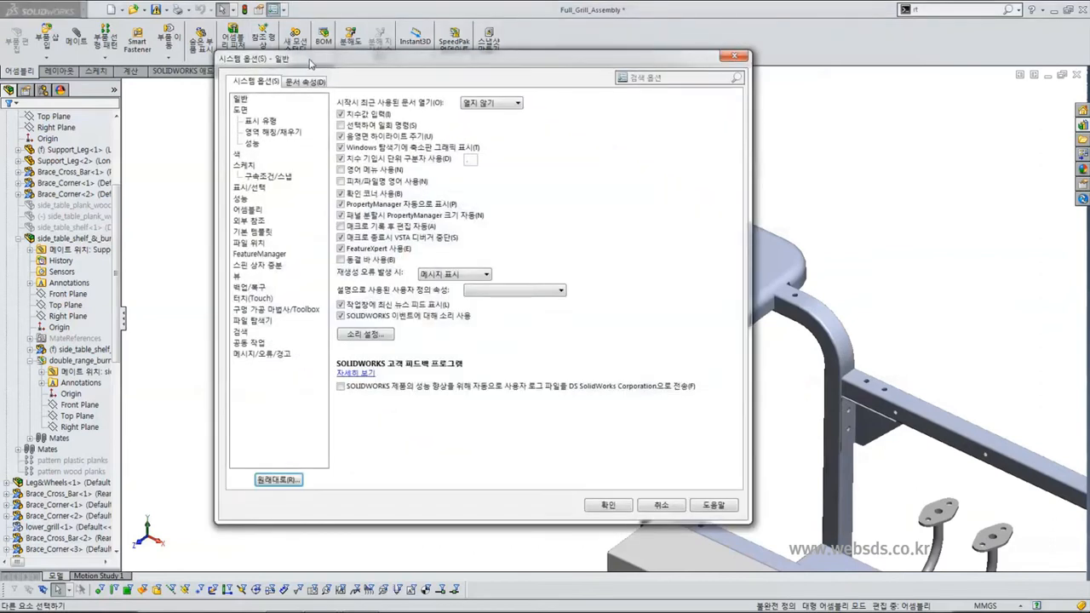
{"action": "left_click_drag", "start_coordinate": [318, 63], "coordinate": [339, 71]}
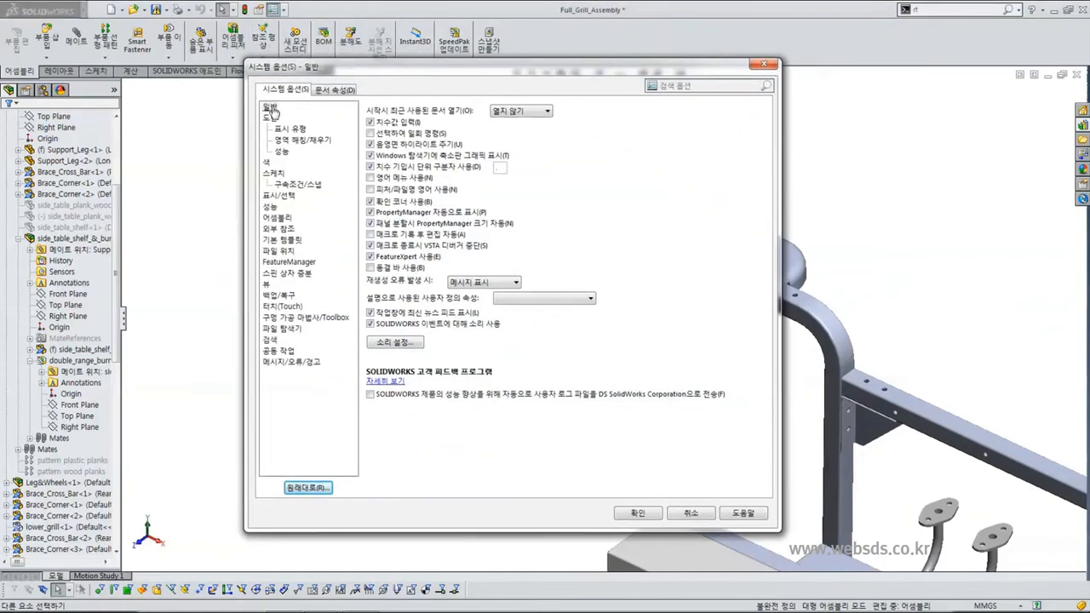
{"action": "left_click", "coordinate": [278, 197]}
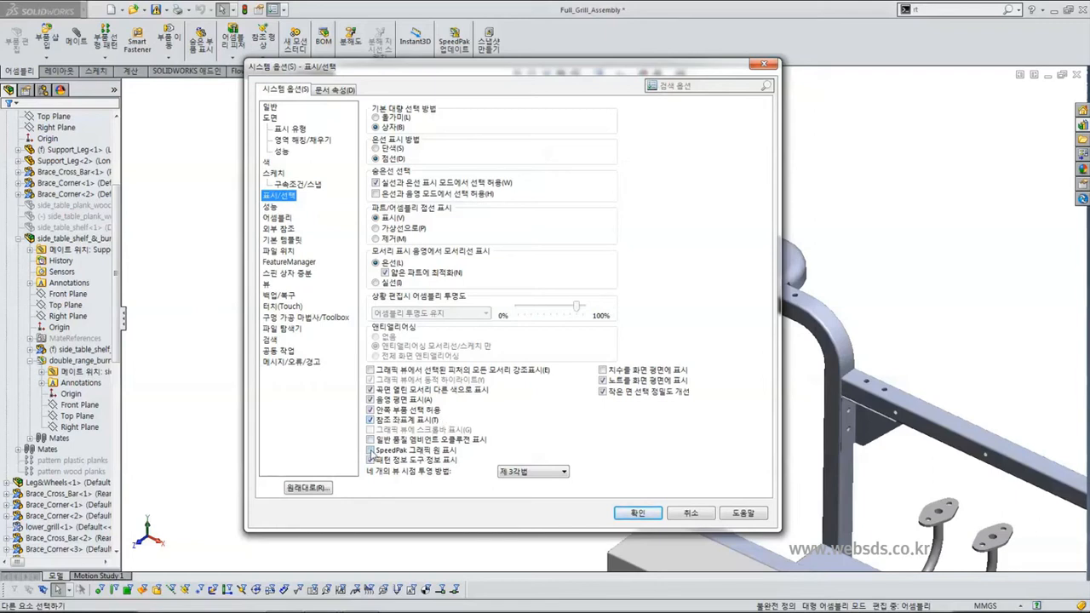
{"action": "left_click", "coordinate": [386, 454]}
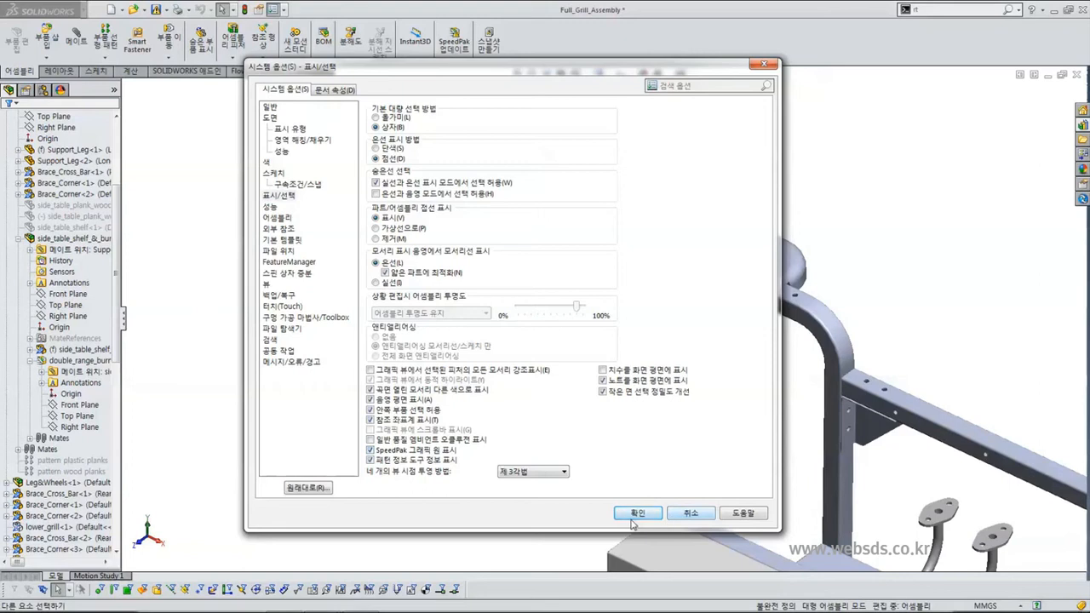
{"action": "left_click", "coordinate": [637, 513]}
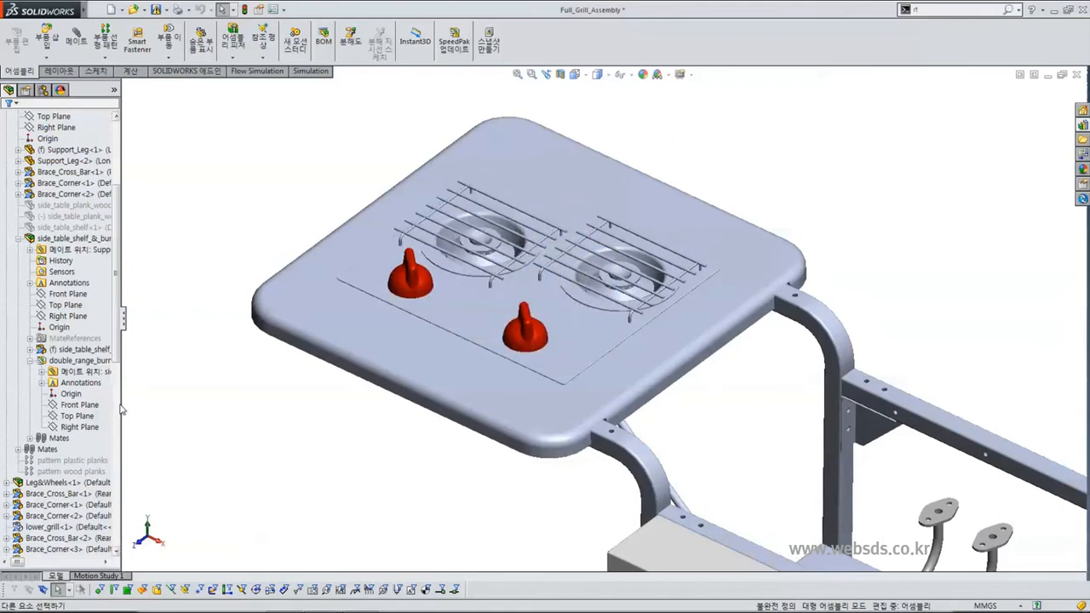
- Widen the assembly tree to read full component names and open the double_range_burner subassembly in its own window
{"action": "left_click_drag", "start_coordinate": [124, 404], "coordinate": [175, 407]}
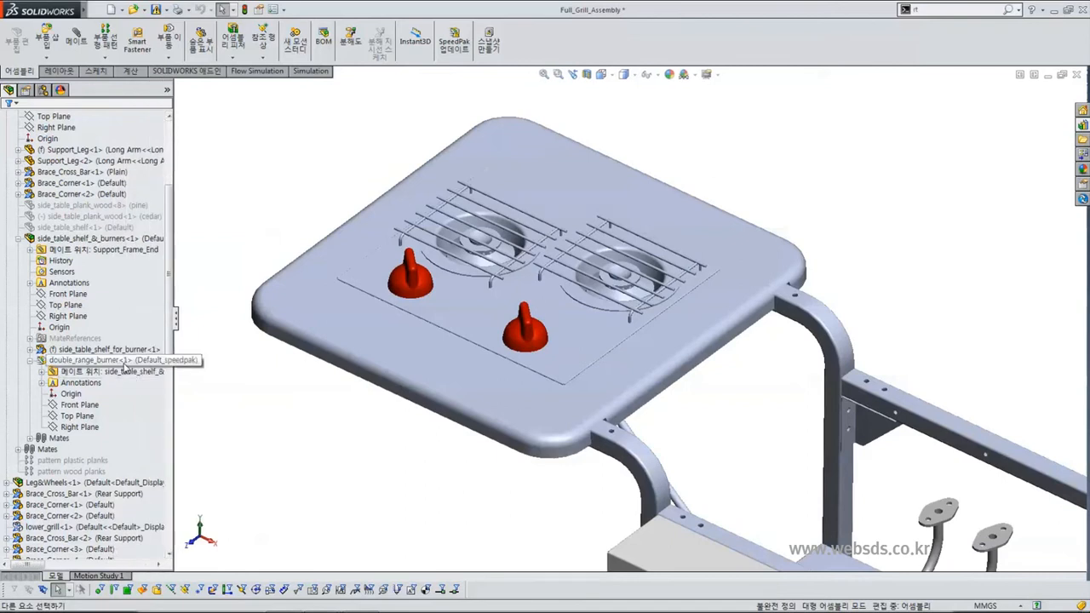
{"action": "left_click", "coordinate": [128, 361]}
{"action": "left_click", "coordinate": [132, 330]}
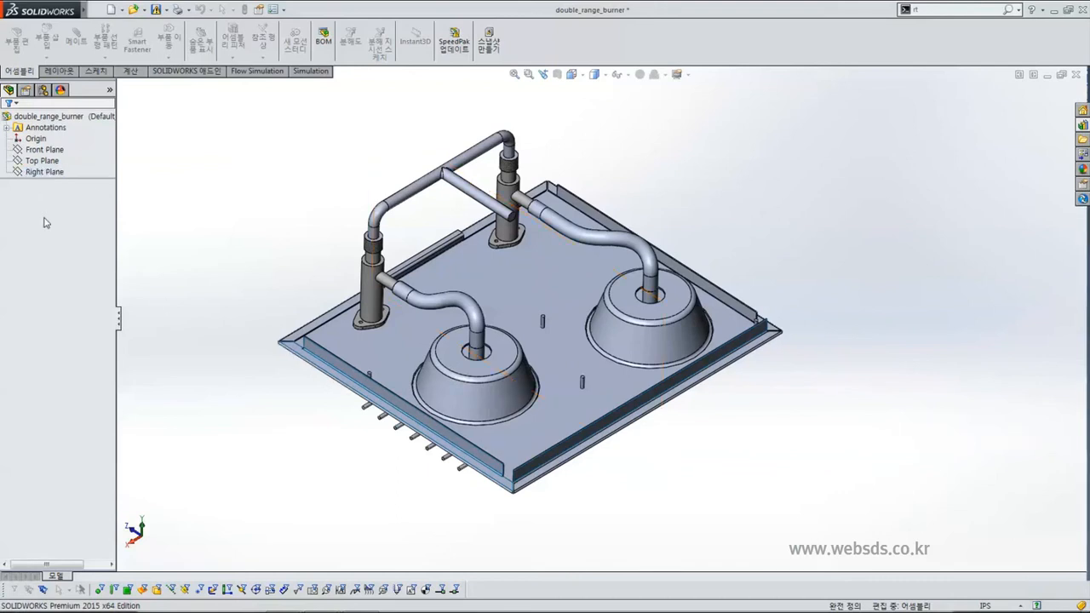
- Activate the Default configuration of double_range_burner and view its full component list
{"action": "left_click", "coordinate": [44, 91]}
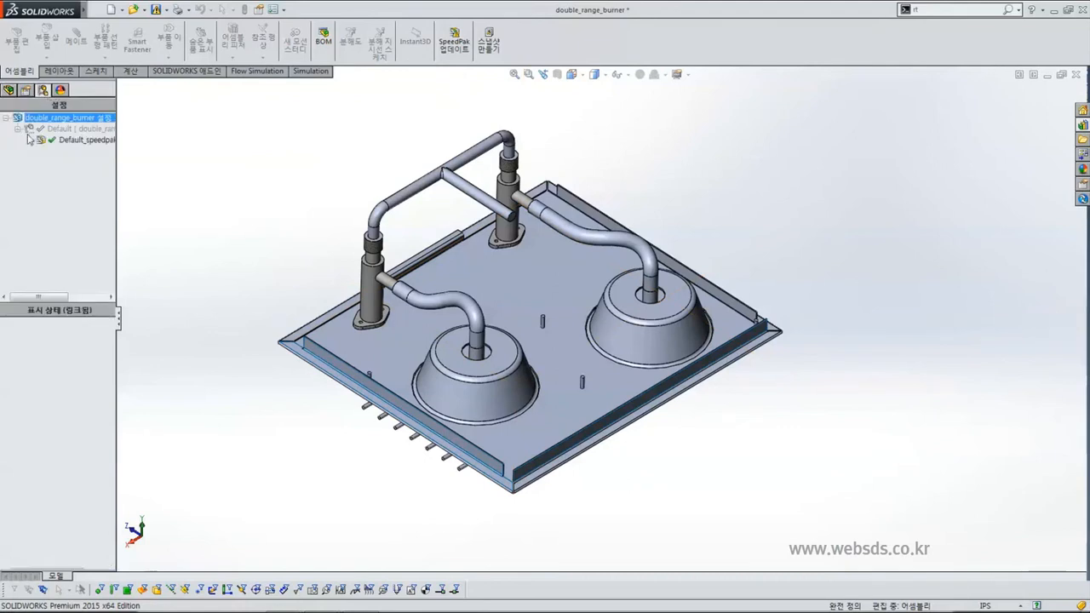
{"action": "left_click", "coordinate": [67, 140]}
{"action": "left_click", "coordinate": [60, 130]}
{"action": "double_click", "coordinate": [60, 132]}
{"action": "left_click", "coordinate": [10, 91]}
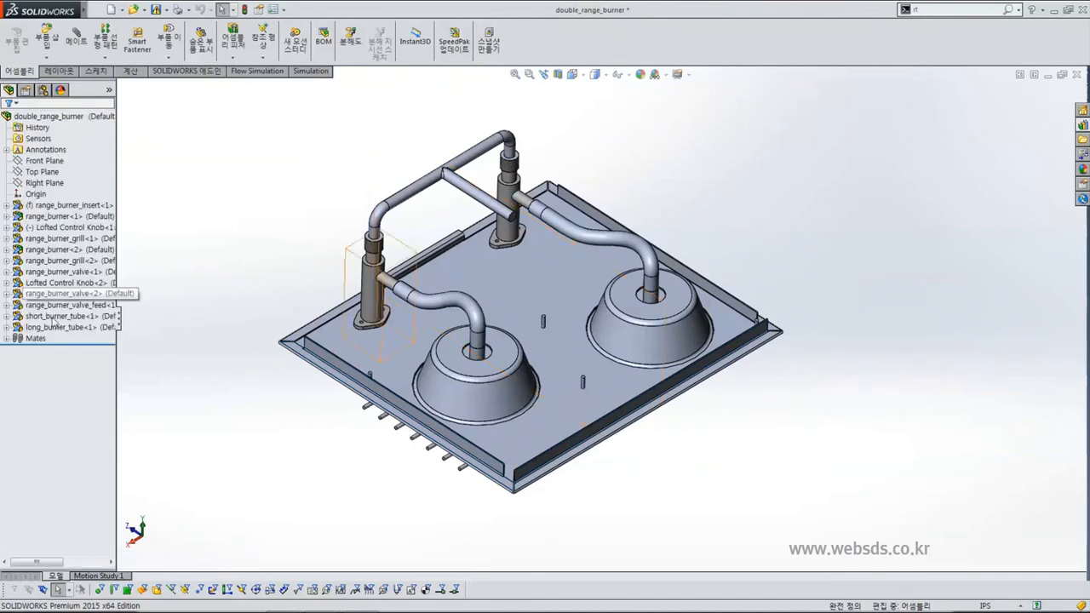
- Reactivate the Default_speedpak configuration of double_range_burner and close the subassembly, saving its changes
{"action": "left_click", "coordinate": [43, 91]}
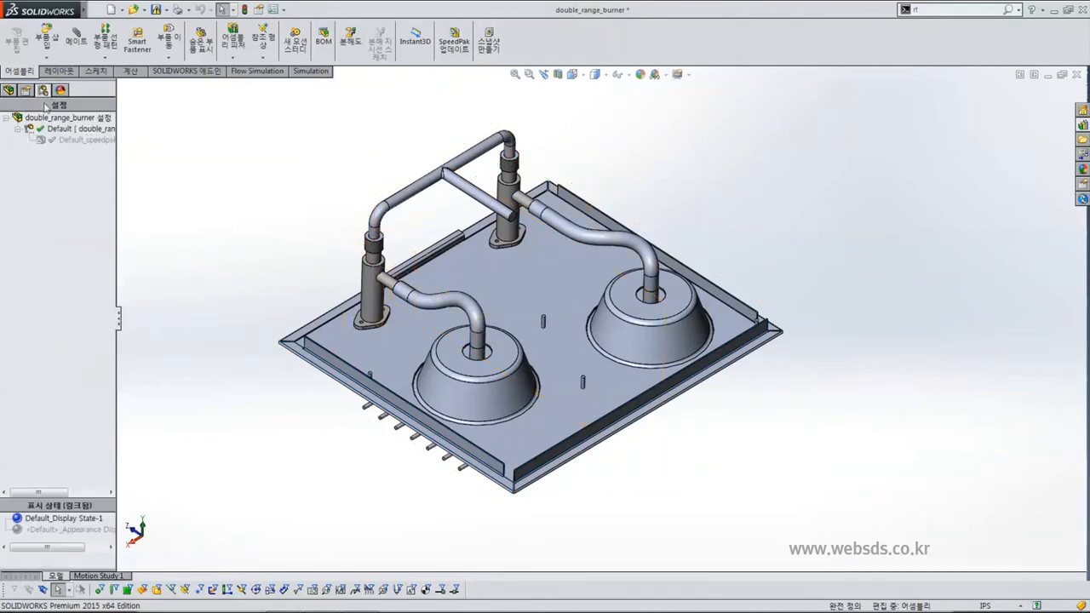
{"action": "double_click", "coordinate": [73, 139]}
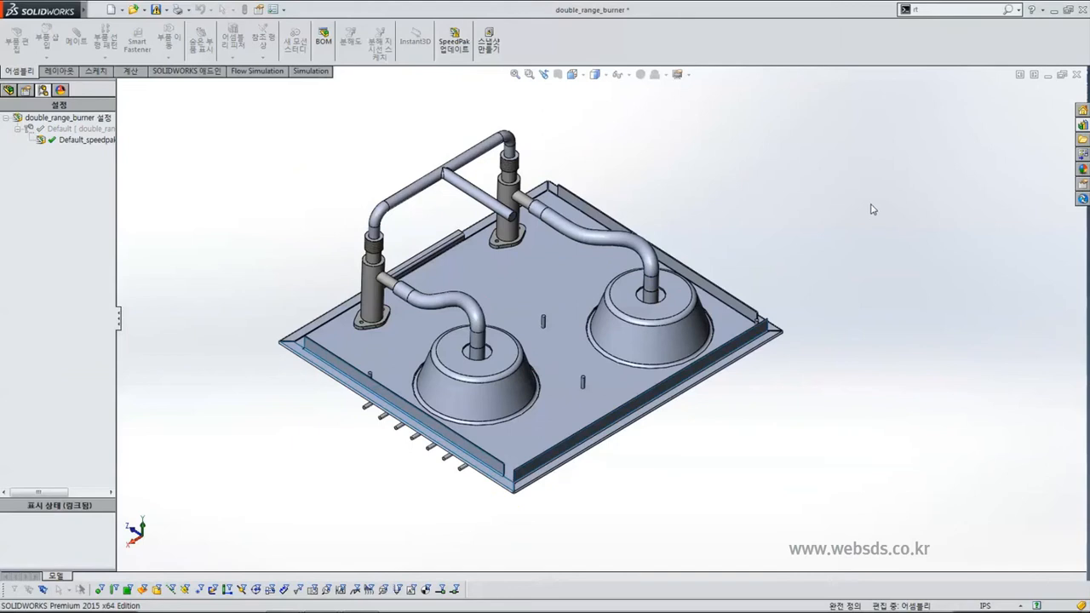
{"action": "left_click", "coordinate": [1075, 74]}
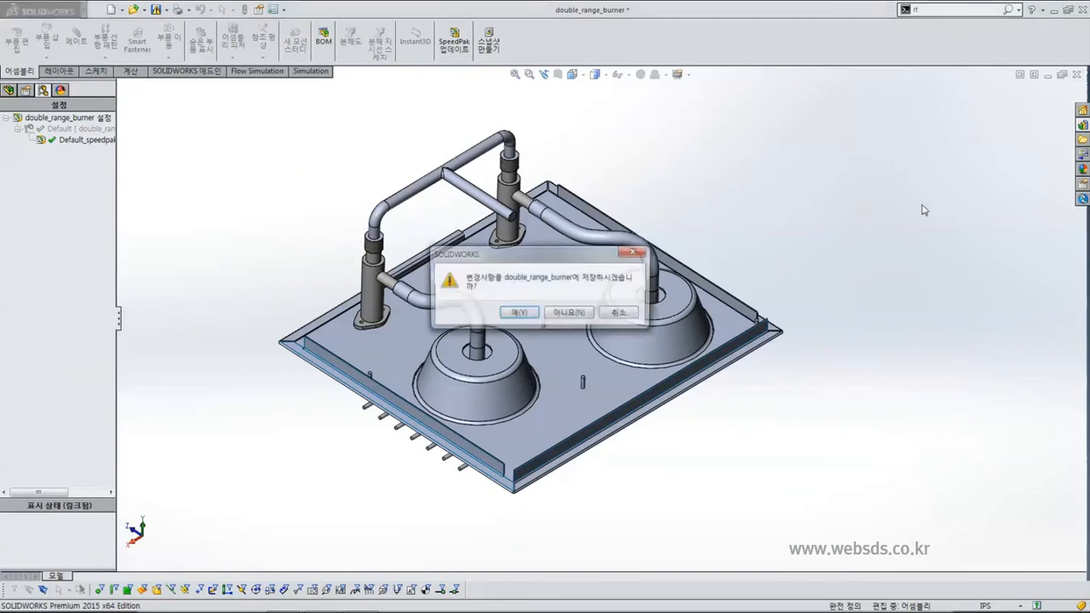
{"action": "left_click", "coordinate": [516, 314]}
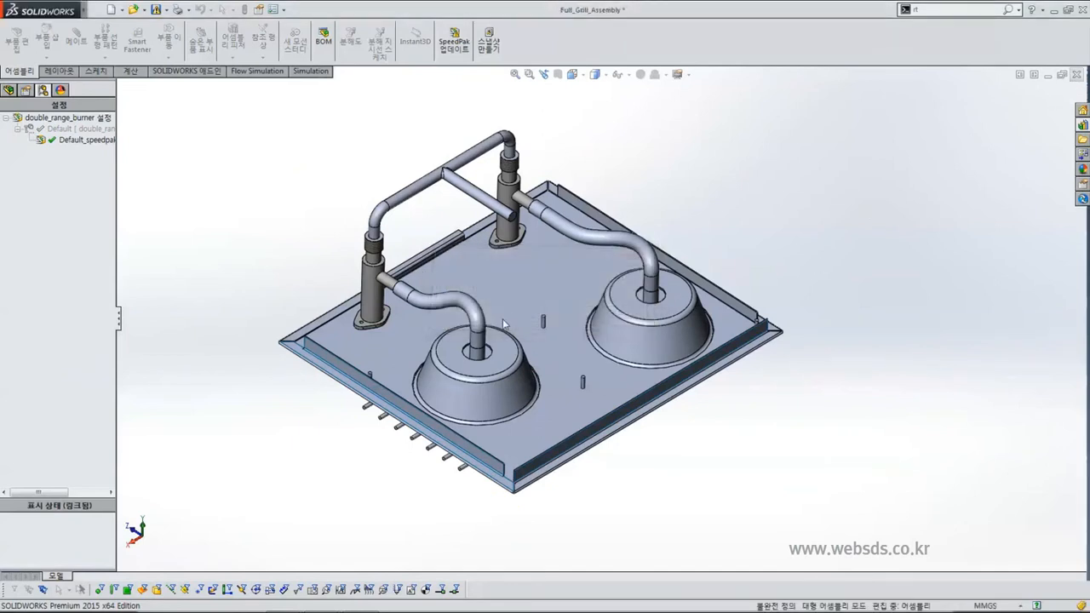
- Collapse all tree items of Full_Grill_Assembly and activate its Cooking Area display state
{"action": "scroll", "coordinate": [681, 362], "scroll_direction": "up", "scroll_amount": 8}
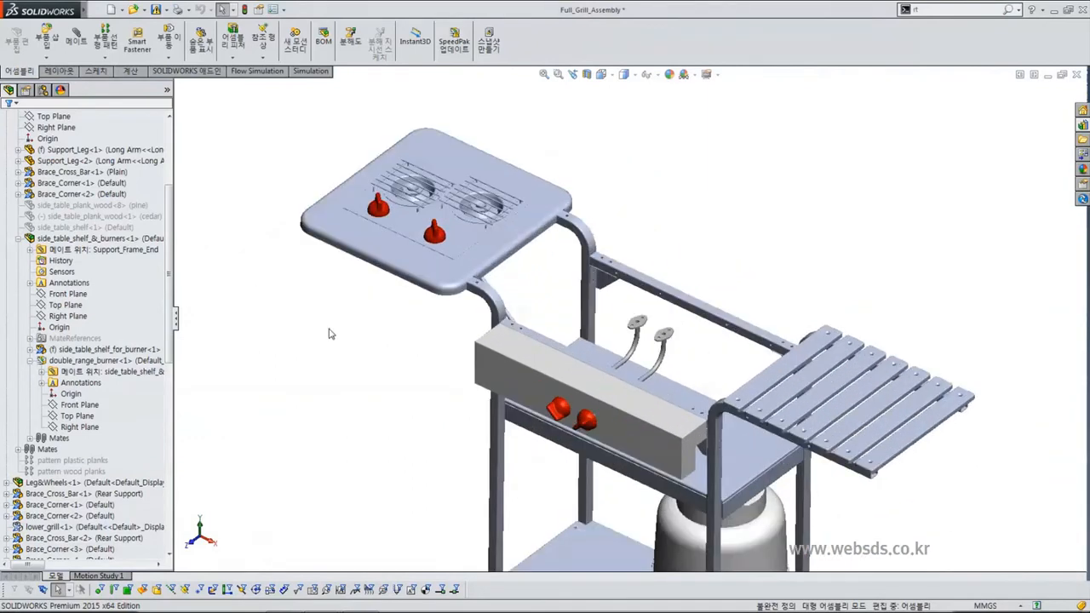
{"action": "right_click", "coordinate": [109, 218]}
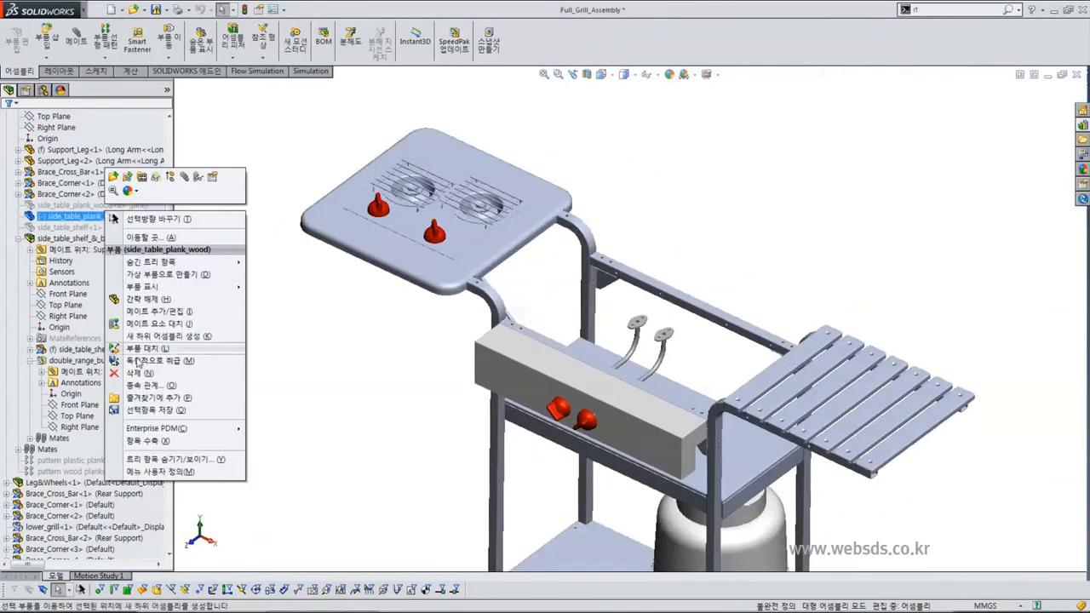
{"action": "left_click", "coordinate": [140, 441]}
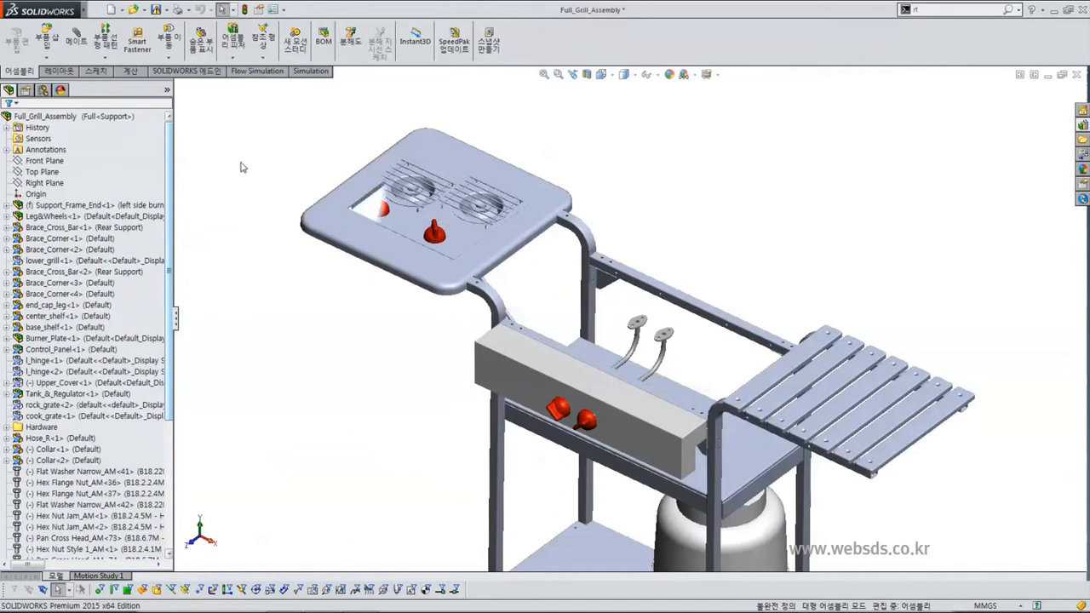
{"action": "left_click", "coordinate": [43, 90]}
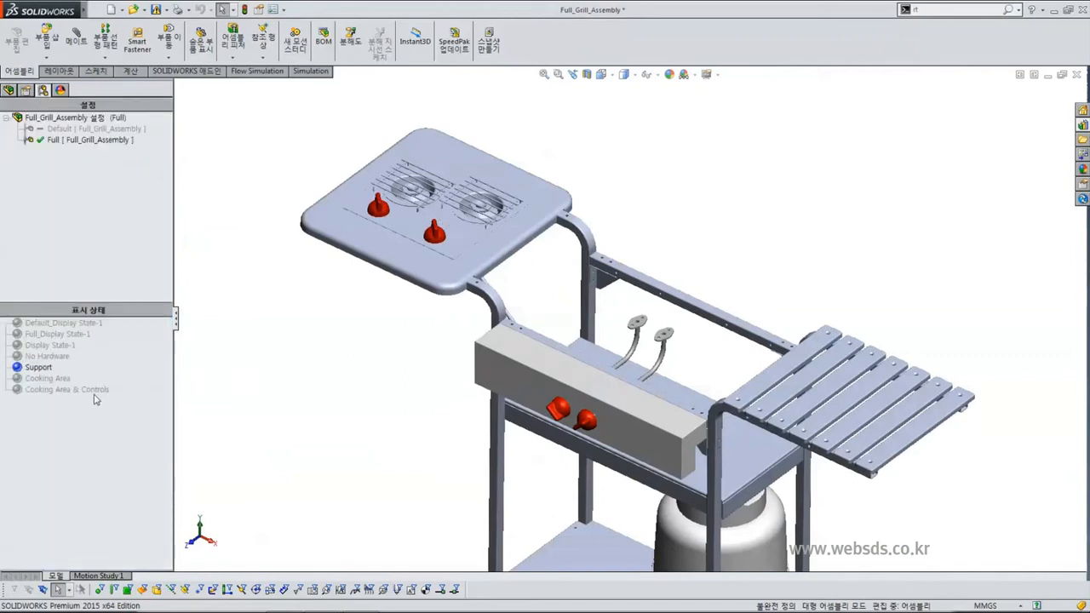
{"action": "left_click", "coordinate": [55, 379]}
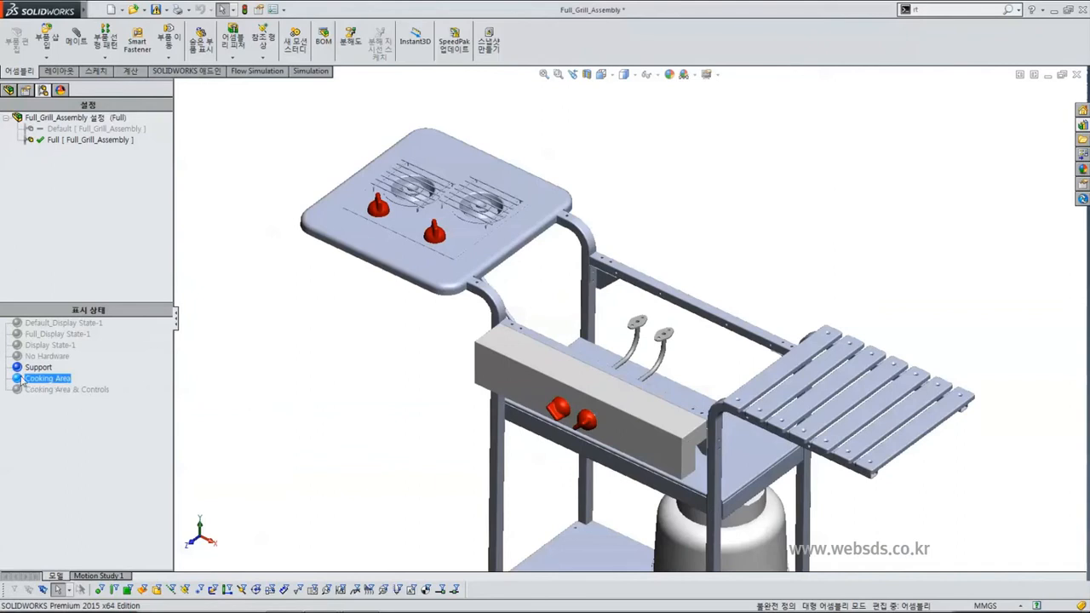
{"action": "double_click", "coordinate": [38, 379]}
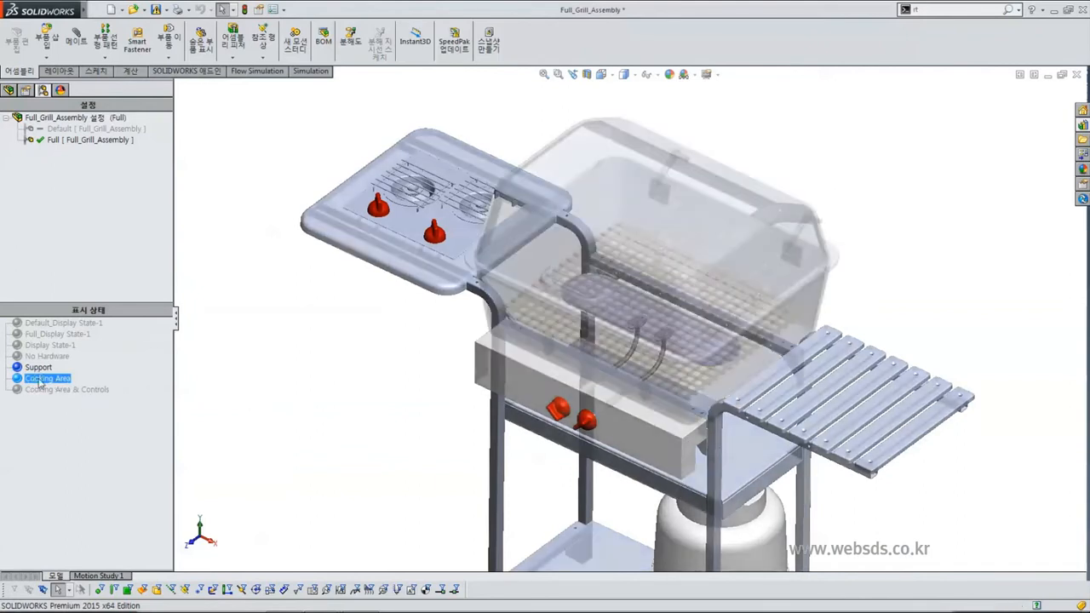
- Hide the bent hose and the small loose hardware pieces beside the grill box in the Cooking Area display state
{"action": "middle_click_drag", "start_coordinate": [382, 428], "coordinate": [452, 372]}
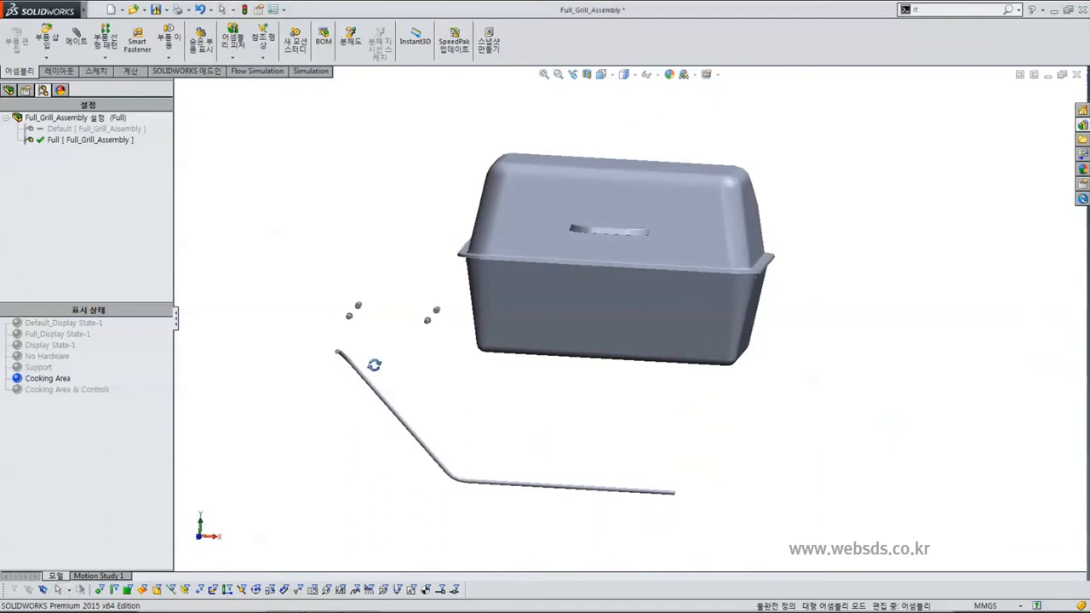
{"action": "left_click_drag", "start_coordinate": [437, 386], "coordinate": [313, 242]}
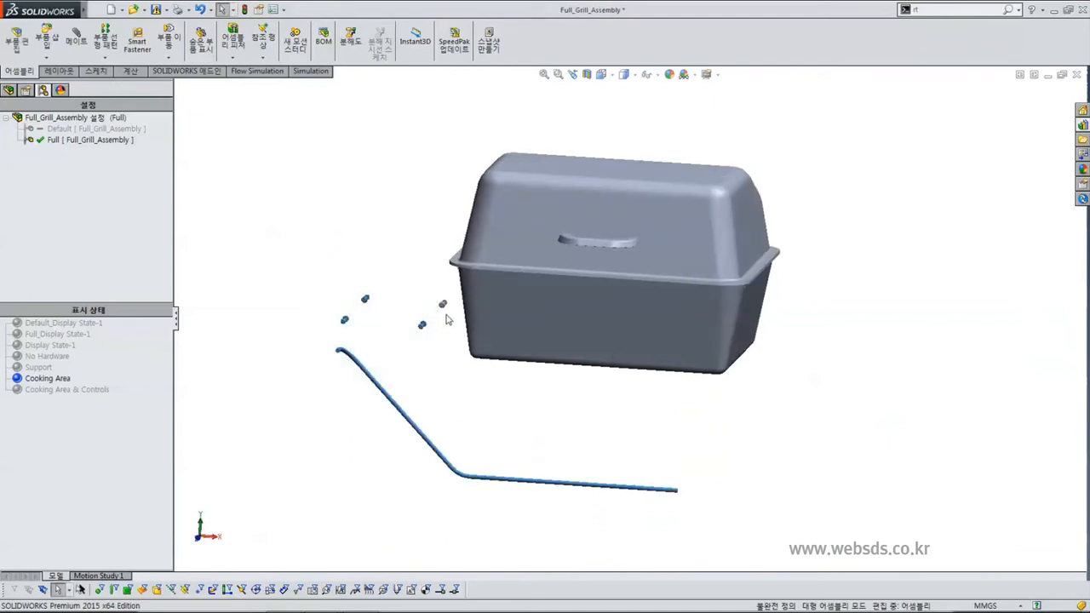
{"action": "right_click_drag", "start_coordinate": [423, 295], "coordinate": [363, 240]}
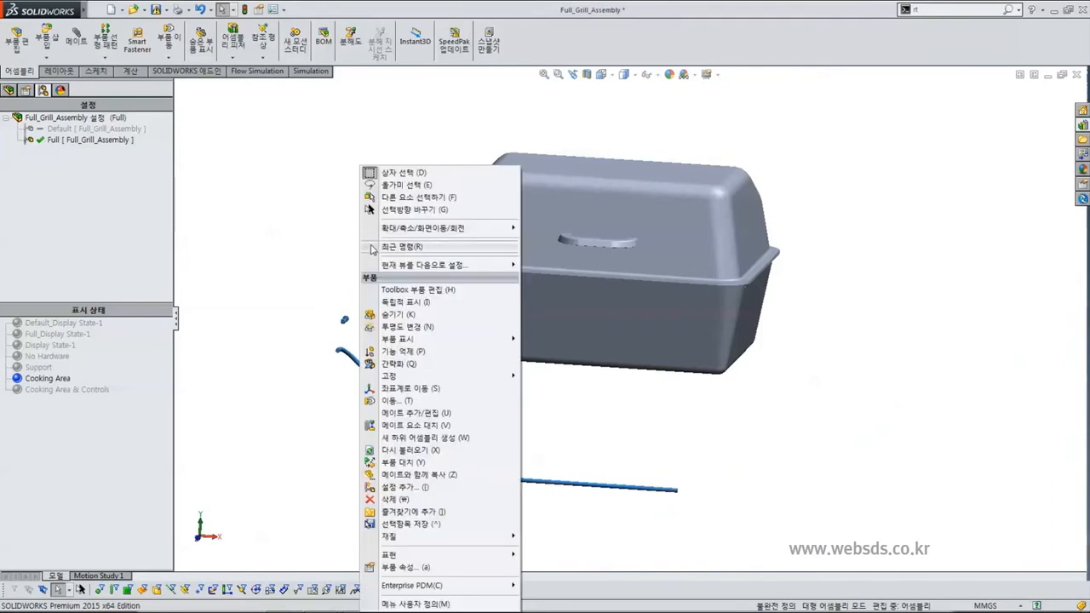
{"action": "left_click", "coordinate": [394, 314]}
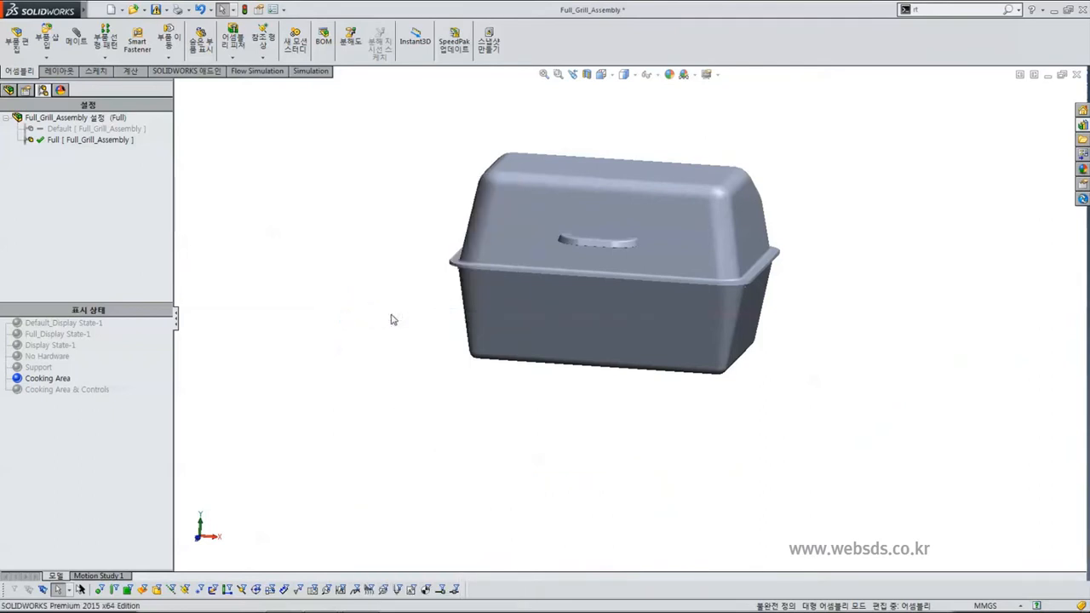
- Hide the two gaskets seen through the slot in the underside of the lower grill
{"action": "middle_click_drag", "start_coordinate": [435, 425], "coordinate": [457, 139]}
{"action": "scroll", "coordinate": [638, 261], "scroll_direction": "down", "scroll_amount": 5}
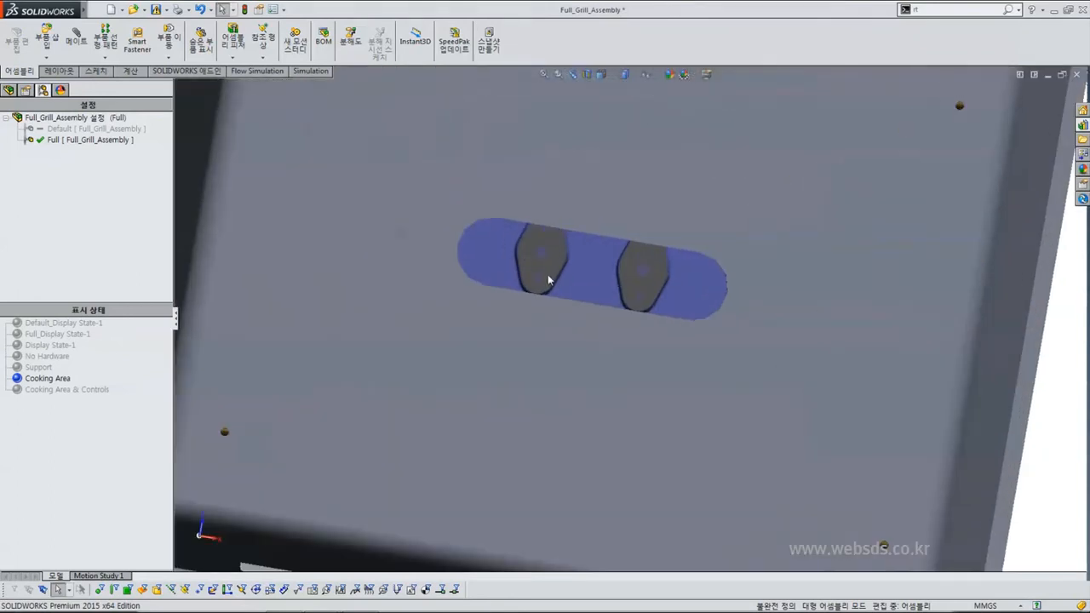
{"action": "left_click", "coordinate": [548, 274]}
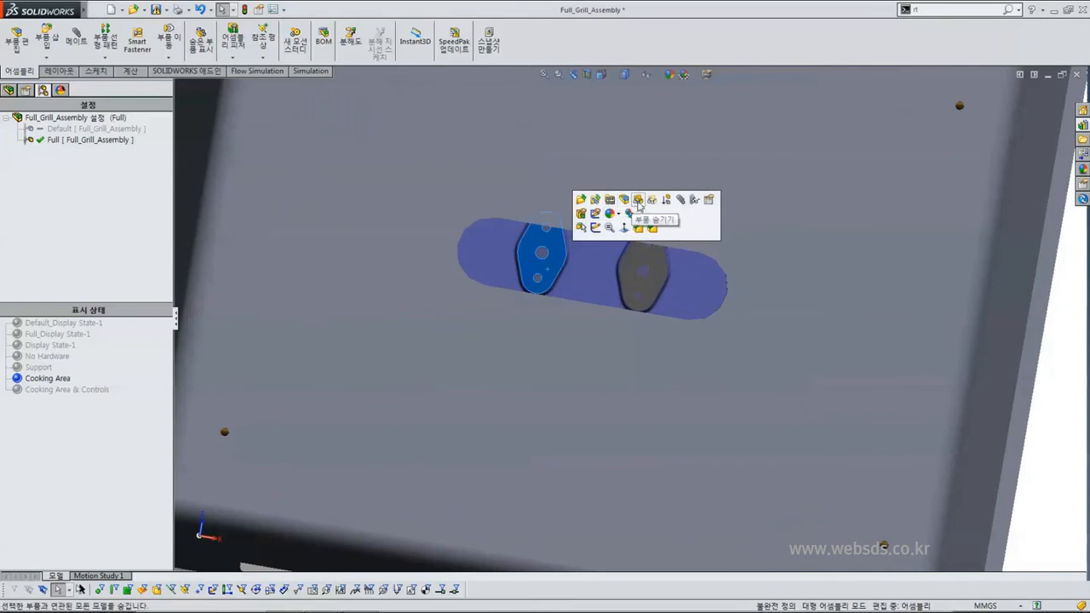
{"action": "left_click", "coordinate": [638, 201]}
{"action": "left_click", "coordinate": [641, 286]}
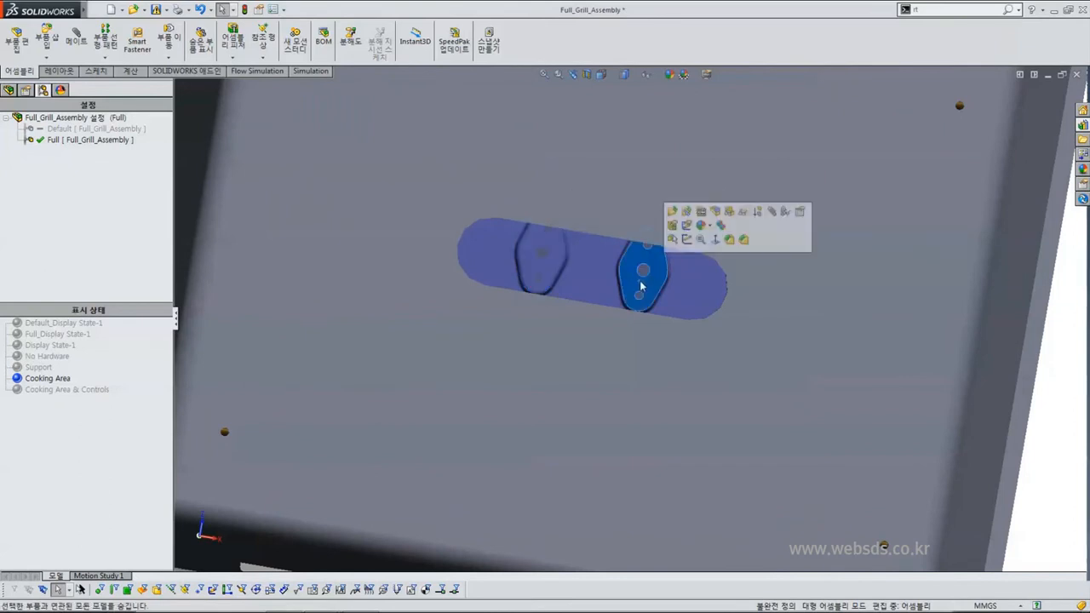
{"action": "left_click", "coordinate": [725, 213]}
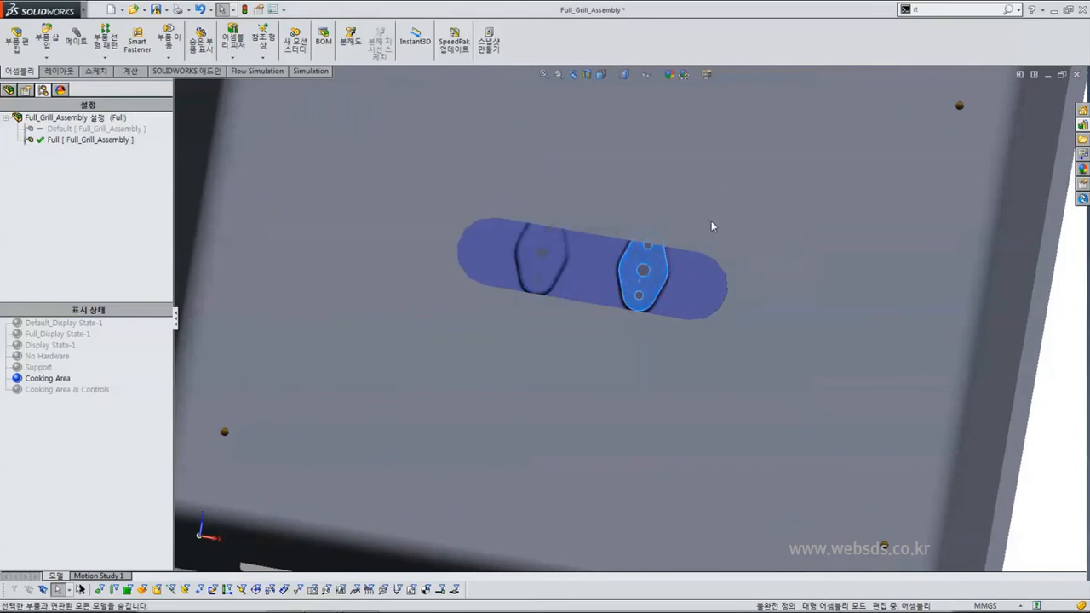
{"action": "key", "text": "f"}
{"action": "middle_click_drag", "start_coordinate": [597, 295], "coordinate": [479, 440]}
{"action": "key", "text": "Escape"}
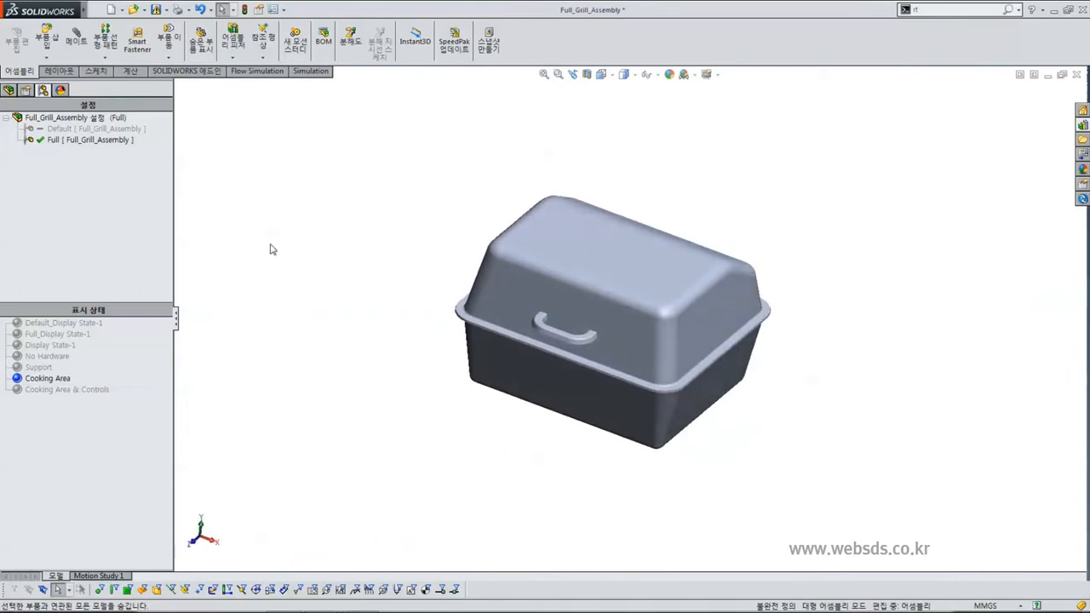
- Collapse the Burner_Plate branch and select Burner_Plate, the first hinge, Upper_Cover and lower_grill in turn to identify them in the model
{"action": "left_click", "coordinate": [10, 92]}
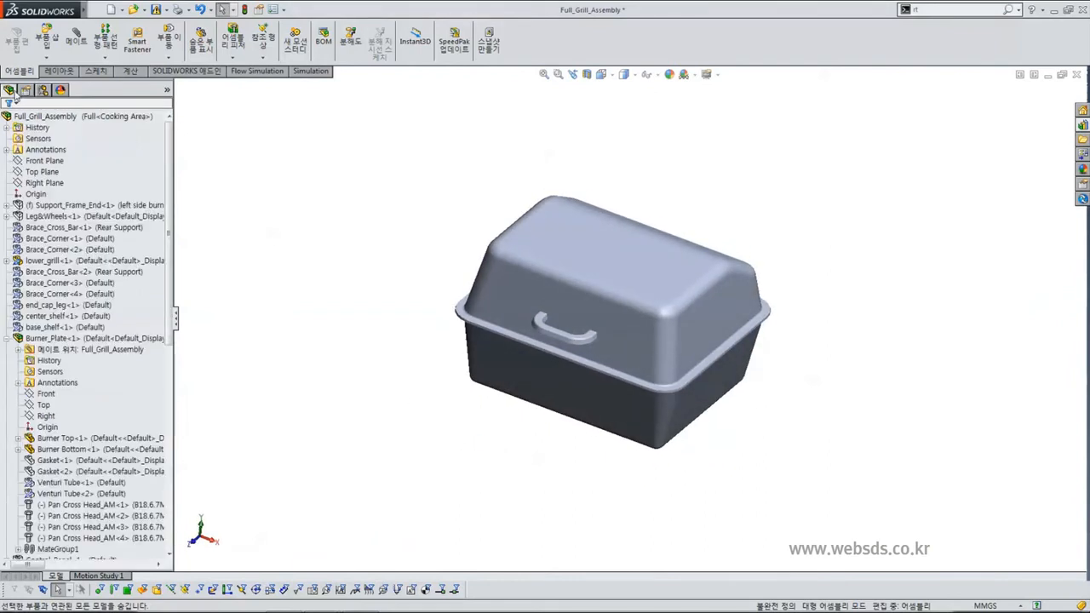
{"action": "left_click", "coordinate": [7, 339]}
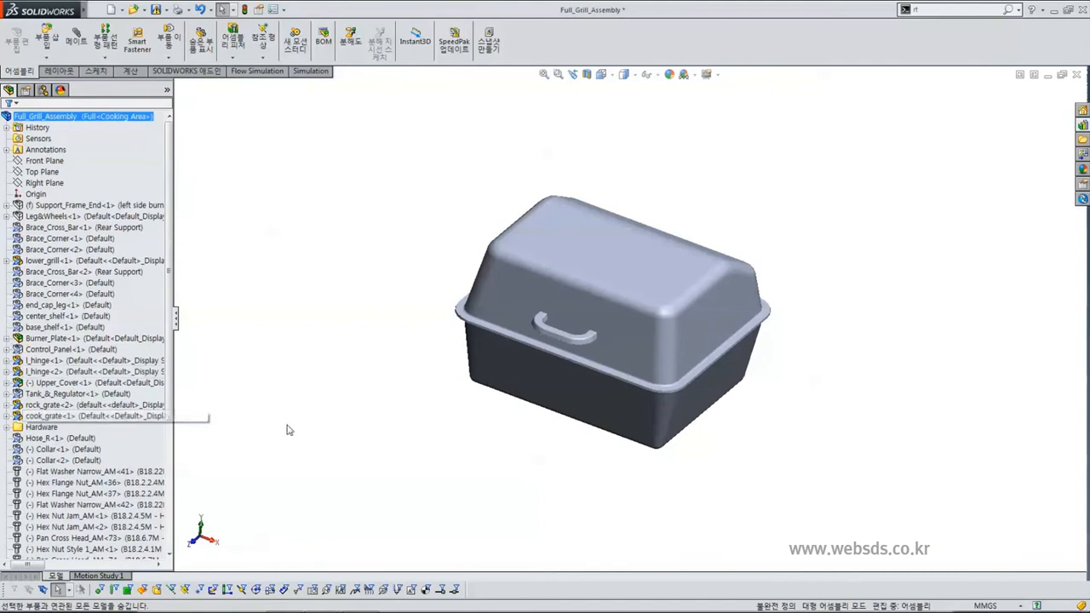
{"action": "left_click", "coordinate": [71, 344]}
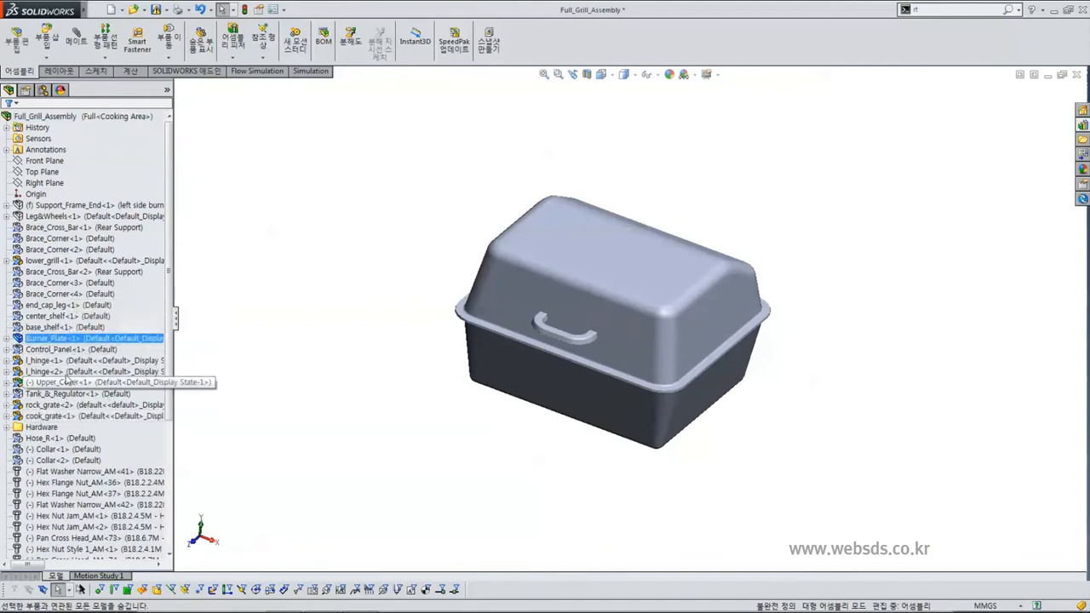
{"action": "left_click", "coordinate": [62, 362]}
{"action": "left_click", "coordinate": [77, 384]}
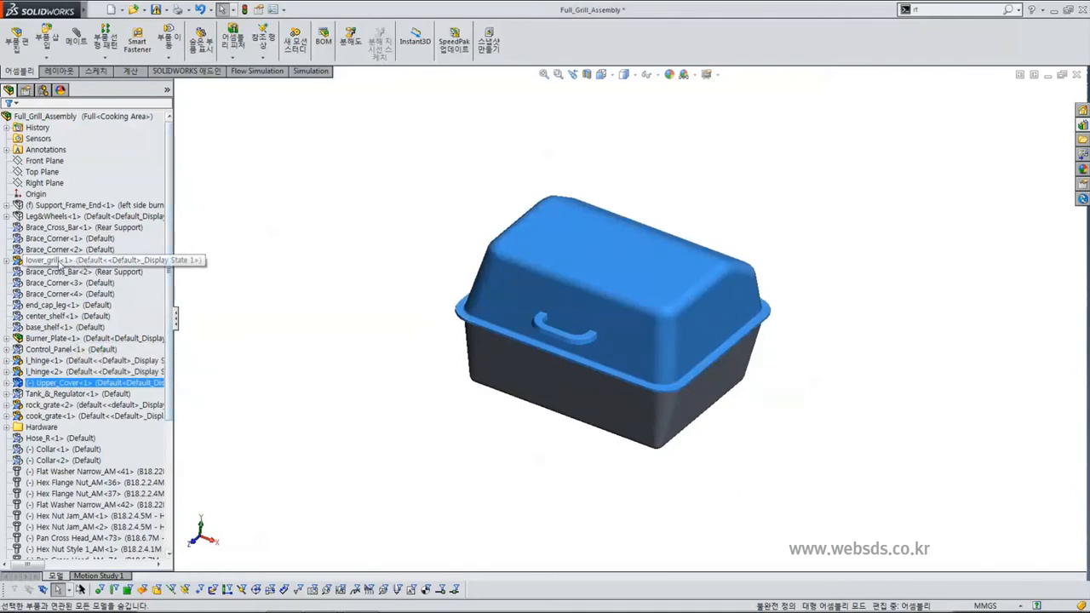
{"action": "left_click", "coordinate": [56, 261]}
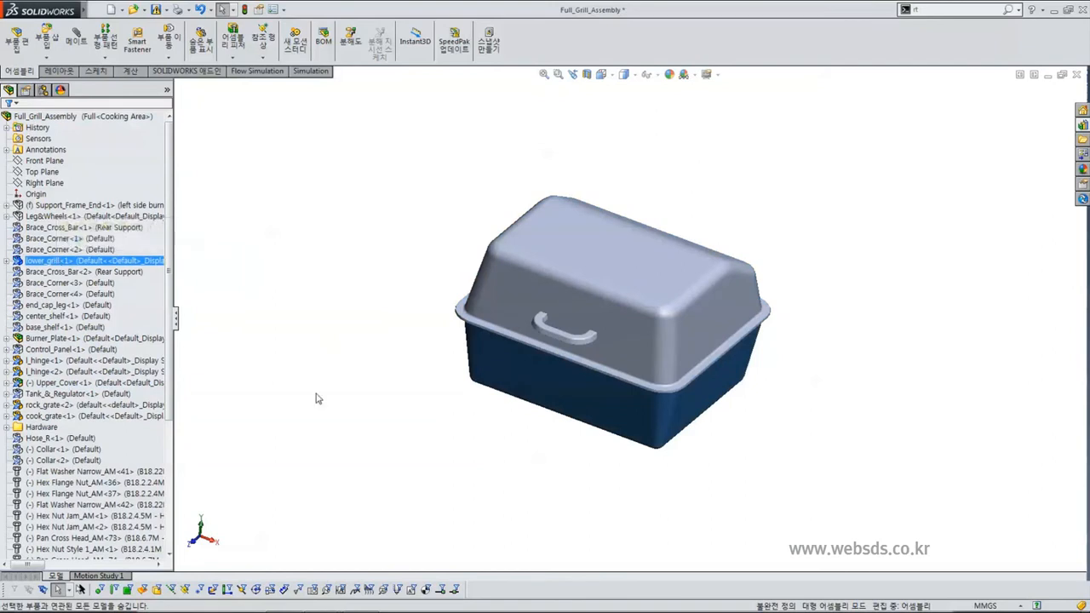
- Clear the selection and swing the Upper_Cover partly open to expose the grates inside the lower grill
{"action": "left_click", "coordinate": [387, 424]}
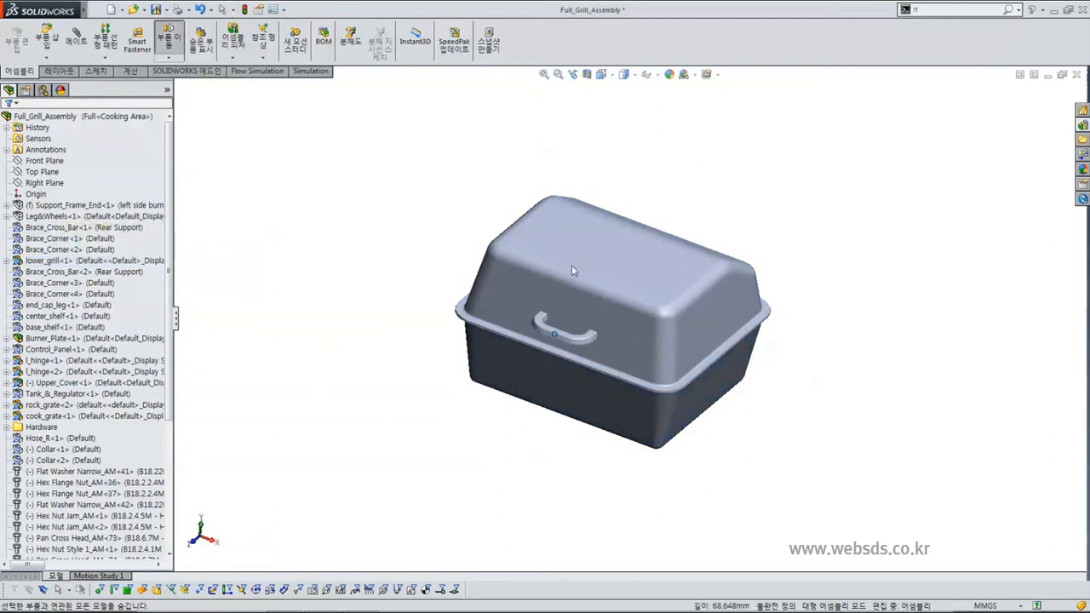
{"action": "left_click_drag", "start_coordinate": [599, 263], "coordinate": [600, 234]}
{"action": "left_click", "coordinate": [432, 251]}
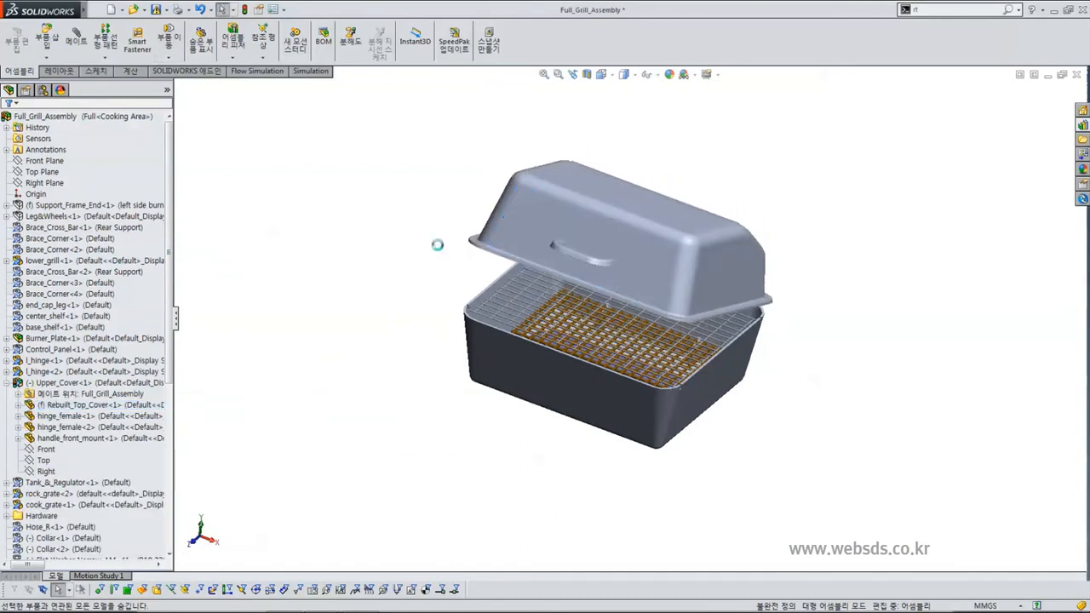
- Undo the upper cover's opening and group all the visible grill box components into a new subassembly
{"action": "key", "text": "ctrl+z"}
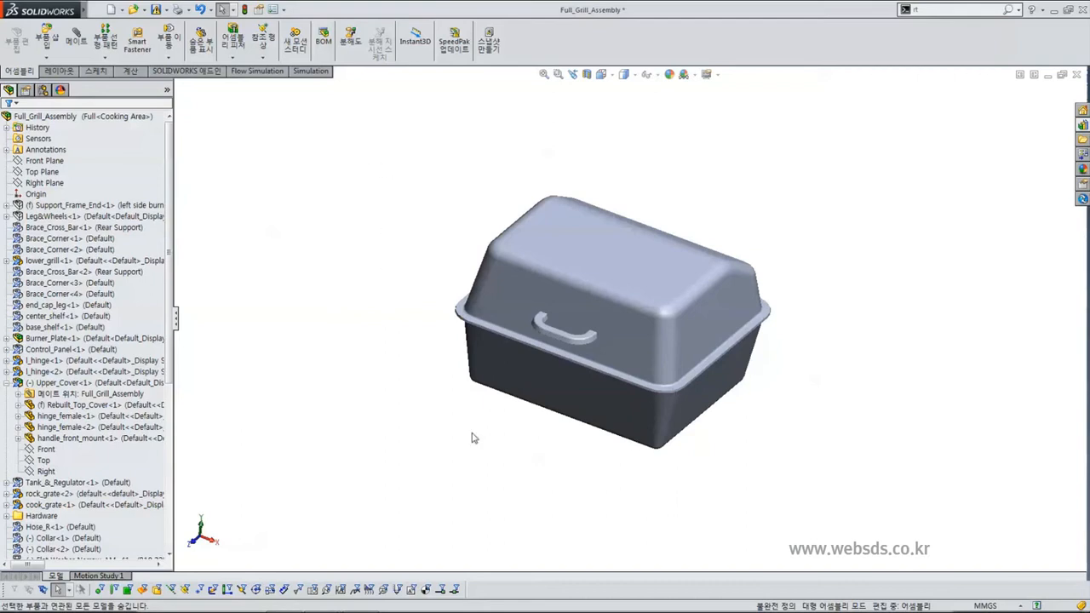
{"action": "left_click_drag", "start_coordinate": [349, 112], "coordinate": [908, 536]}
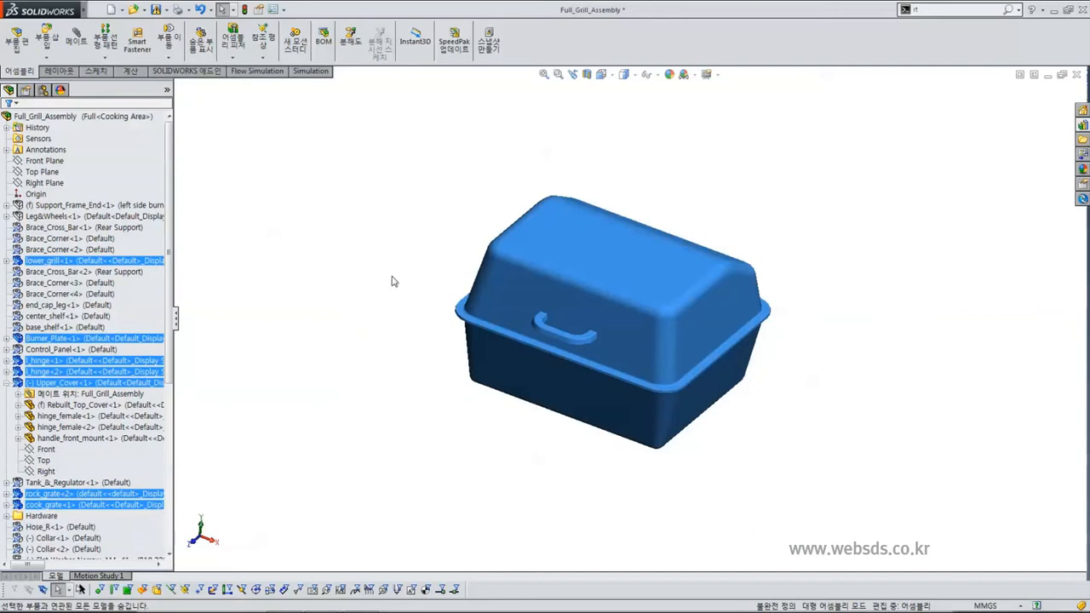
{"action": "right_click", "coordinate": [387, 208]}
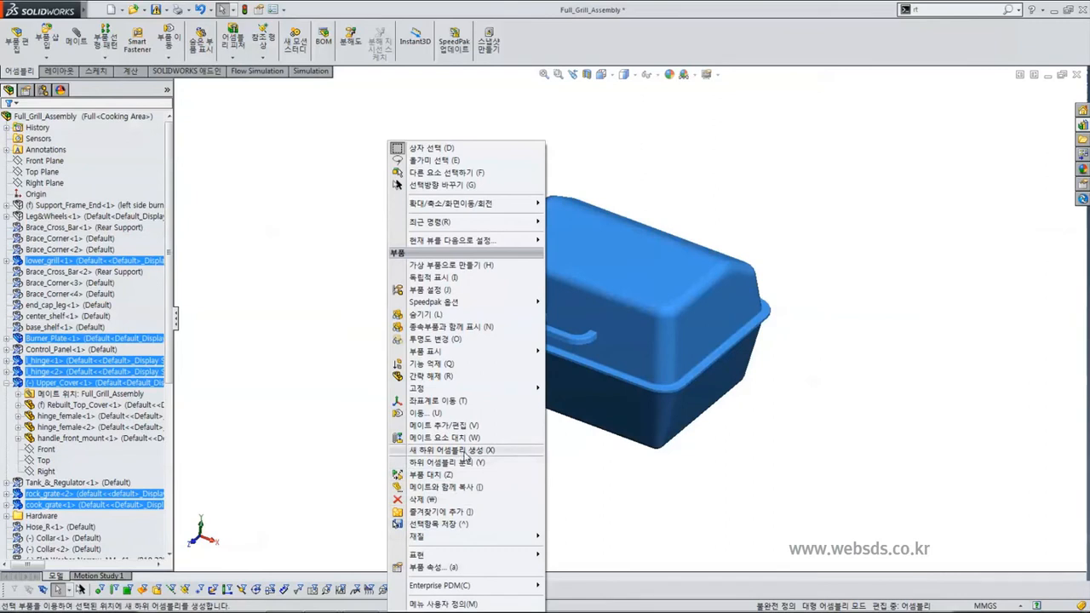
{"action": "left_click", "coordinate": [464, 451]}
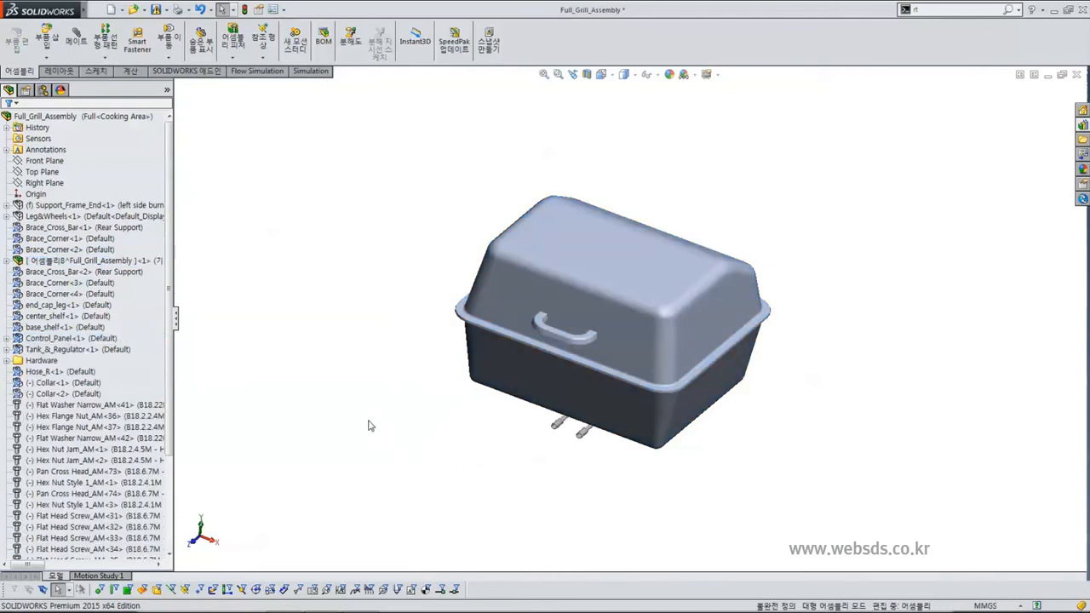
- Rename the new virtual subassembly as Grill_Top&Bottom
{"action": "left_click", "coordinate": [72, 260]}
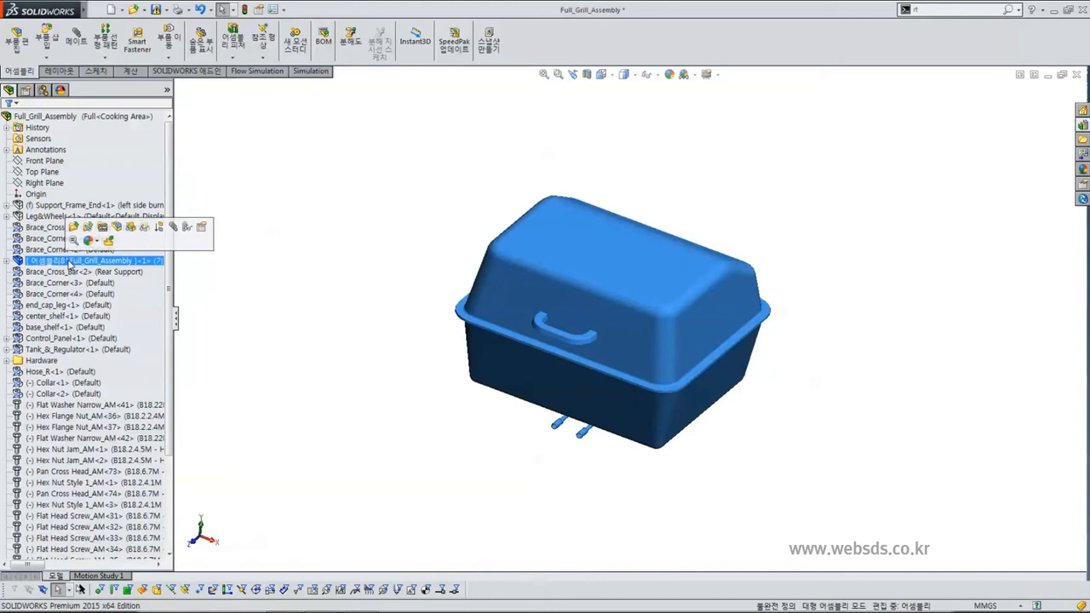
{"action": "left_click", "coordinate": [70, 261]}
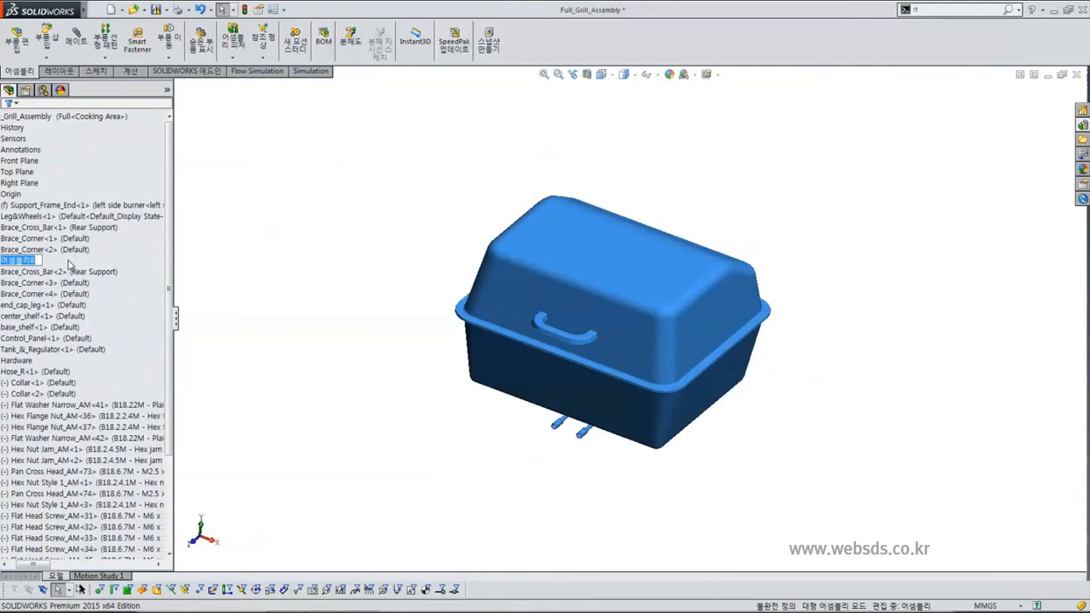
{"action": "type", "text": "Grill_Top&Bottom"}
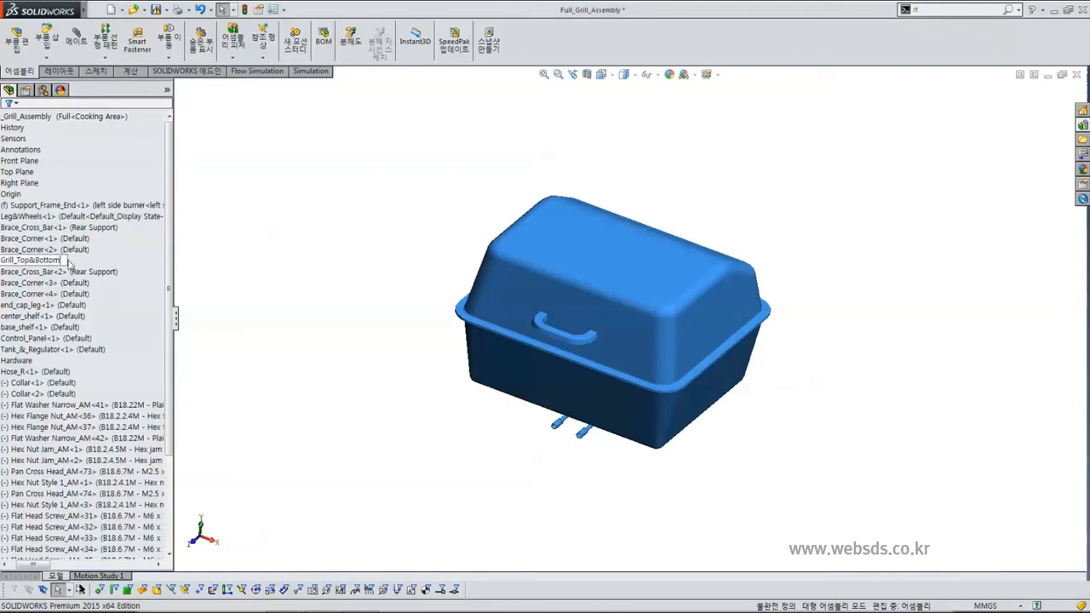
{"action": "left_click", "coordinate": [254, 265]}
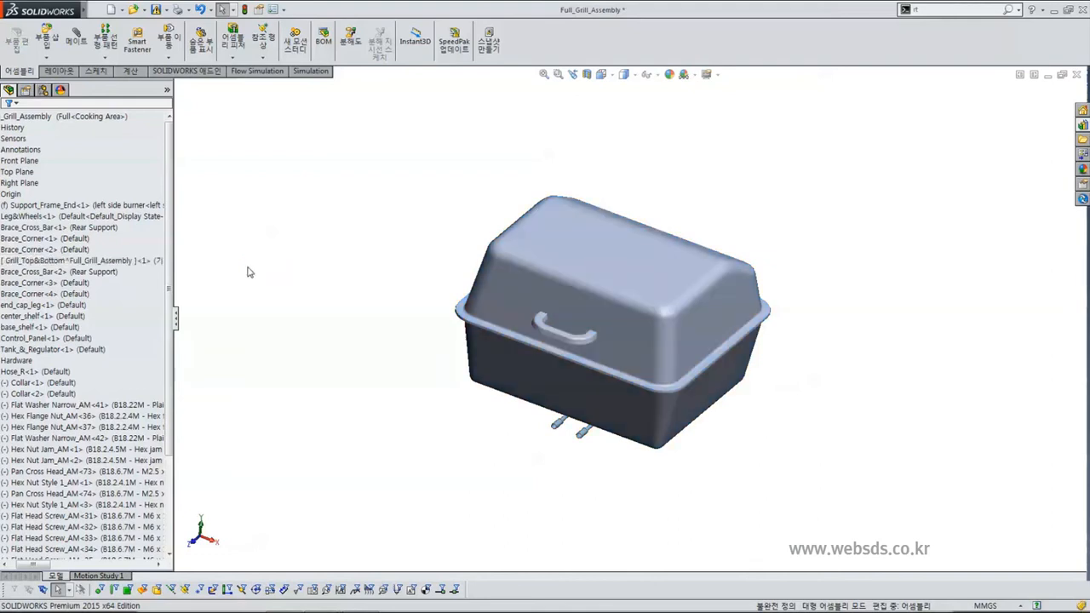
{"action": "left_click_drag", "start_coordinate": [32, 565], "coordinate": [18, 567]}
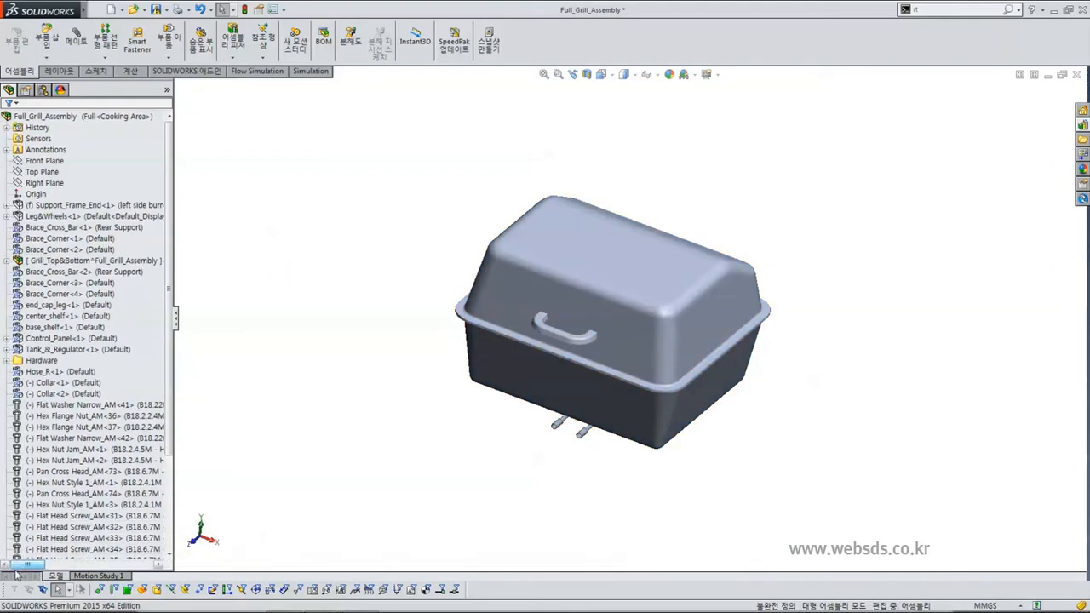
- Select the Grill_Top&Bottom subassembly to highlight the components it contains in the model
{"action": "left_click", "coordinate": [73, 264]}
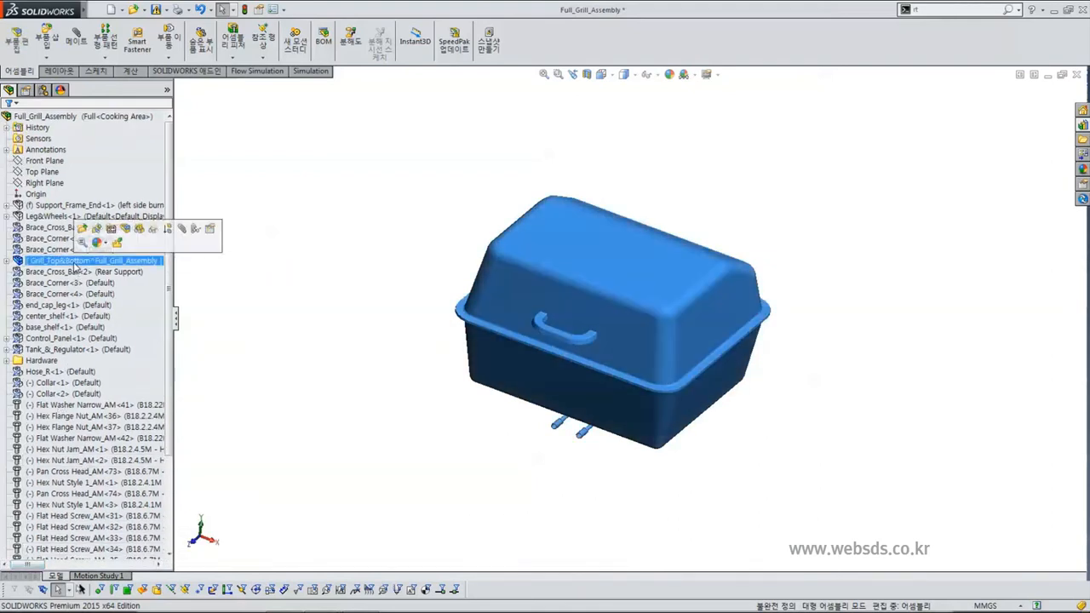
{"action": "left_click", "coordinate": [377, 485]}
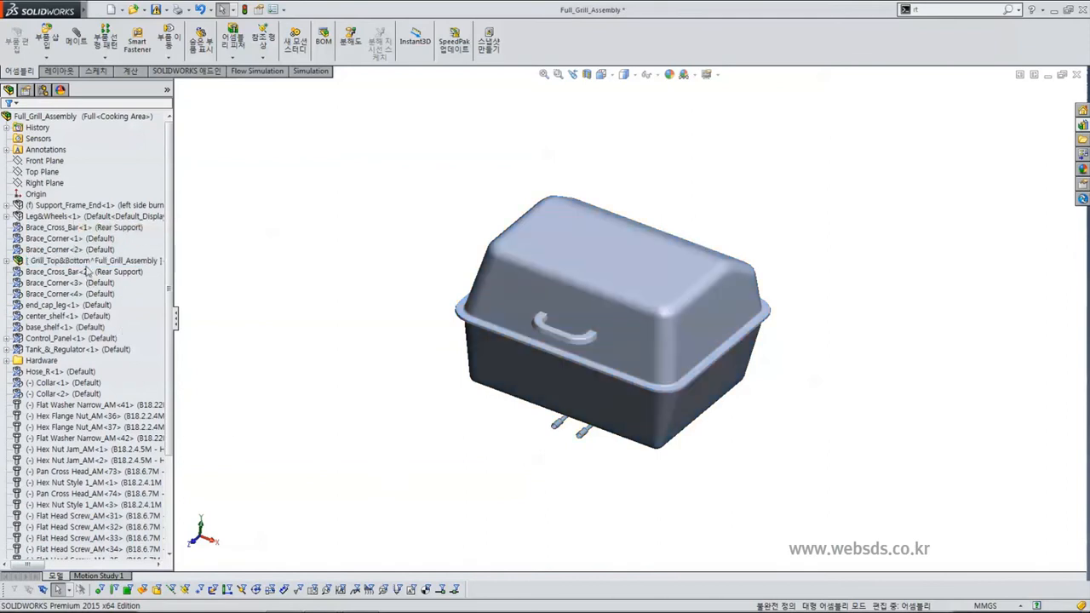
{"action": "left_click", "coordinate": [85, 265]}
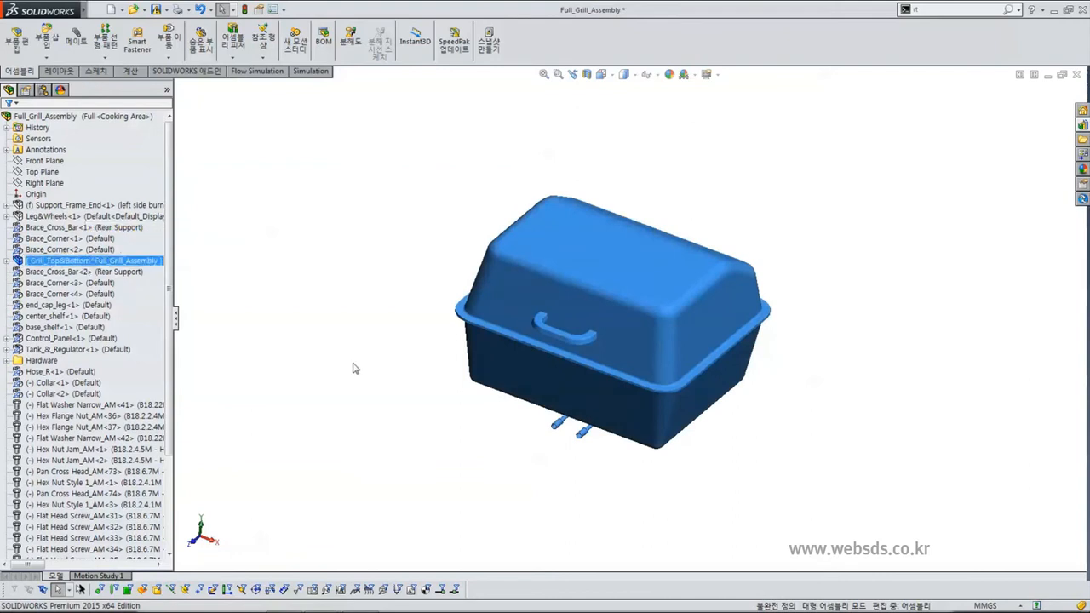
{"action": "left_click", "coordinate": [357, 367]}
- Try to swing the upper cover open while Grill_Top&Bottom is rigid, and collapse the subassembly's branch
{"action": "left_click", "coordinate": [513, 313]}
{"action": "mouse_move", "coordinate": [514, 314]}
{"action": "left_mouse_down"}
{"action": "mouse_move", "coordinate": [526, 254]}
{"action": "mouse_move", "coordinate": [524, 322]}
{"action": "left_mouse_up"}
{"action": "left_click_drag", "start_coordinate": [521, 248], "coordinate": [513, 297]}
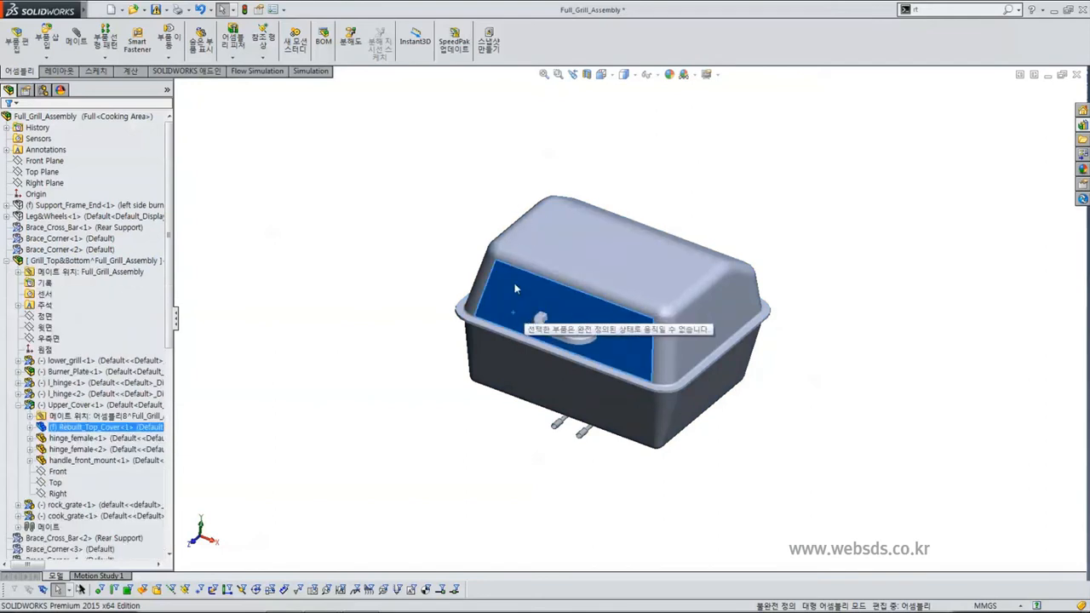
{"action": "left_click", "coordinate": [395, 286]}
{"action": "middle_click_drag", "start_coordinate": [426, 360], "coordinate": [427, 332]}
{"action": "key", "text": "Escape"}
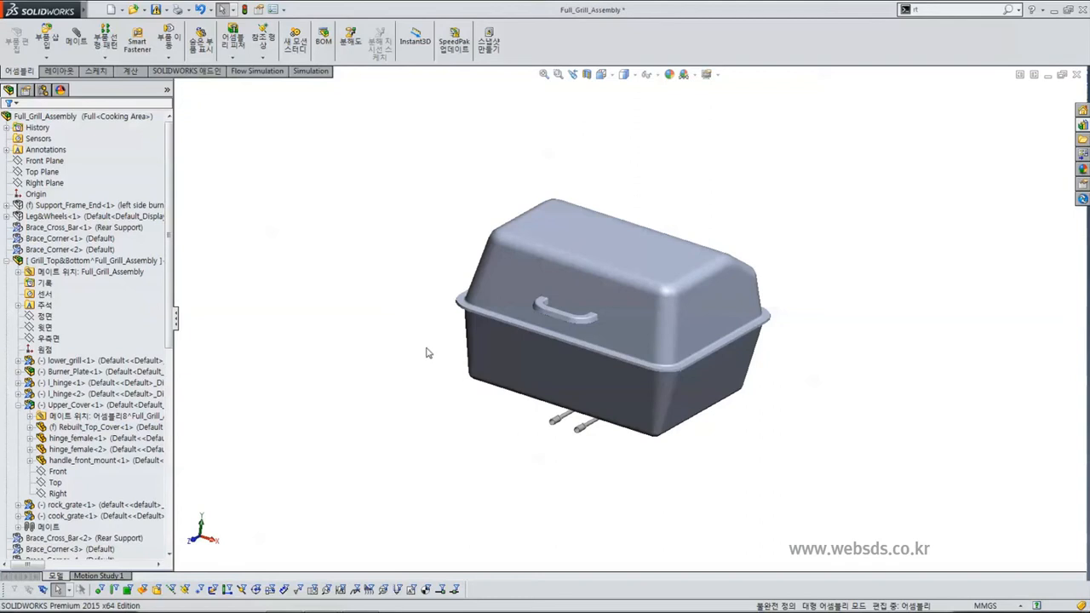
{"action": "left_click", "coordinate": [6, 262]}
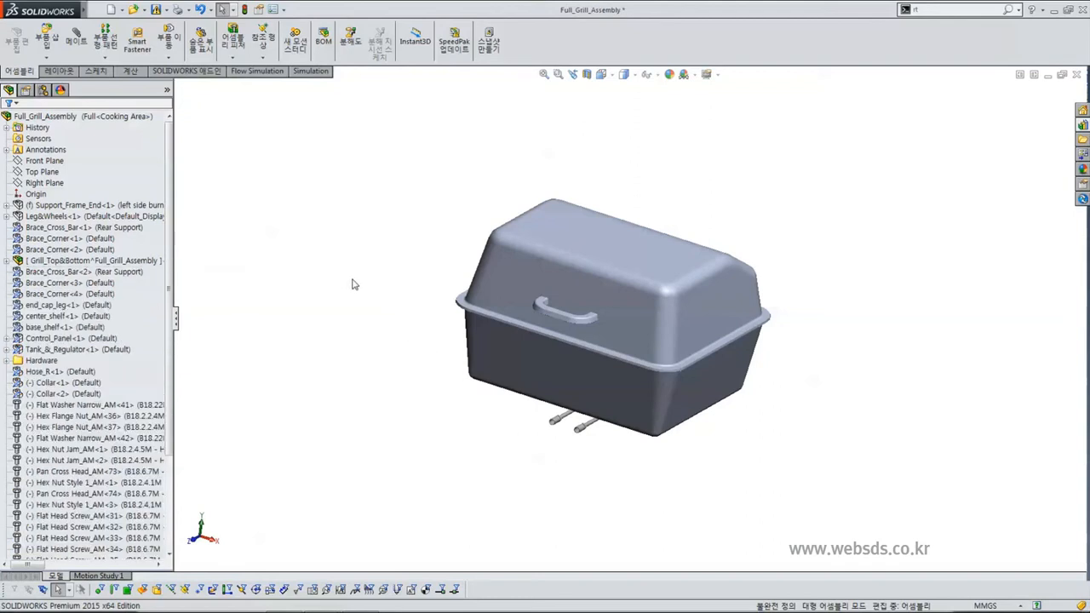
- Set the Grill_Top&Bottom subassembly to solve as flexible in its component properties
{"action": "left_click", "coordinate": [68, 264]}
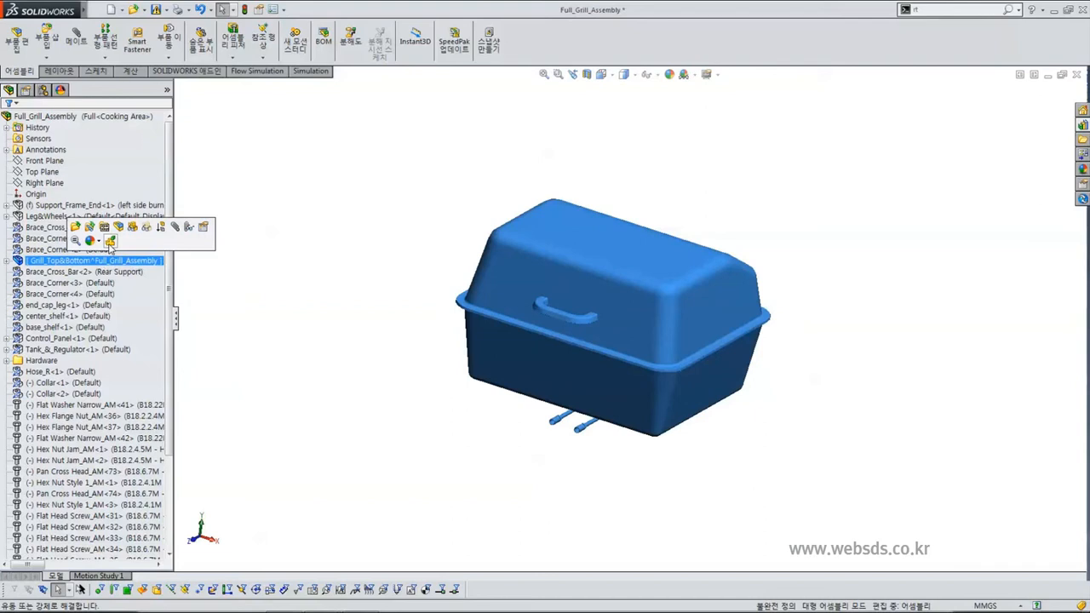
{"action": "left_click", "coordinate": [204, 226]}
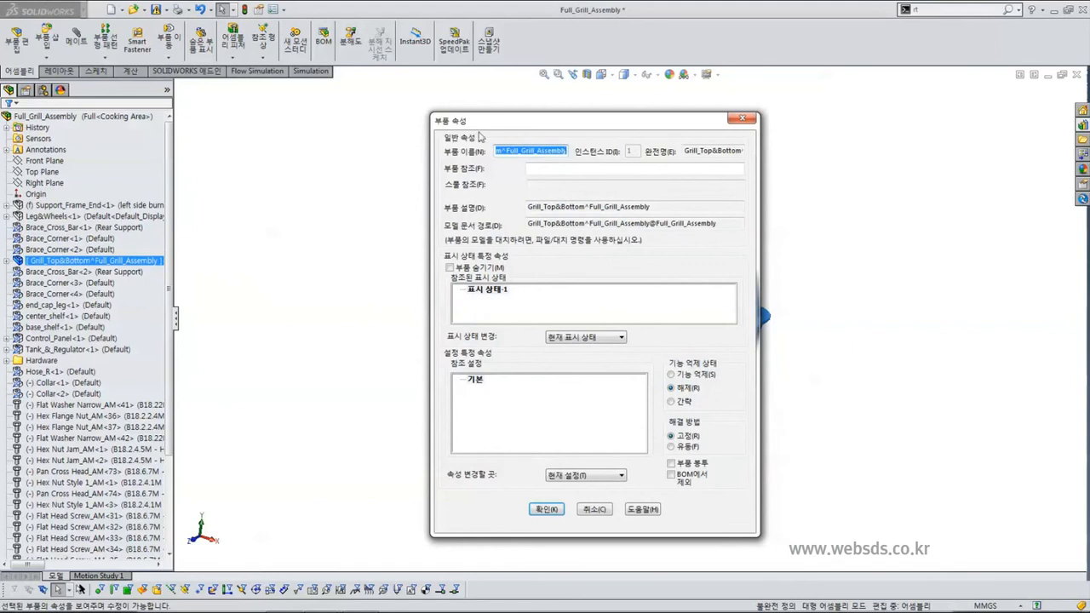
{"action": "left_click_drag", "start_coordinate": [497, 126], "coordinate": [266, 106]}
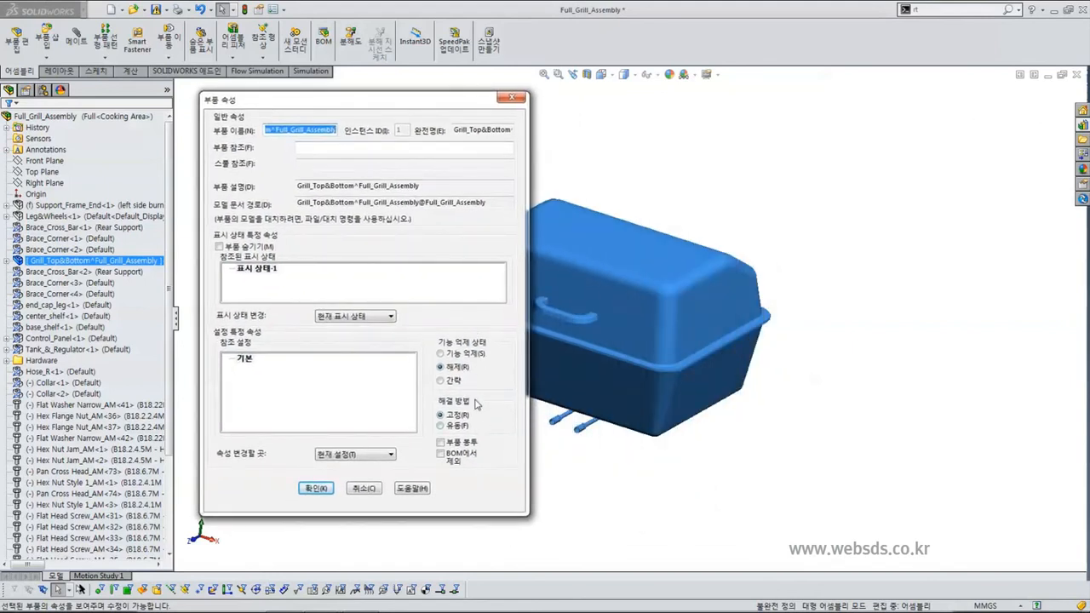
{"action": "left_click", "coordinate": [455, 427]}
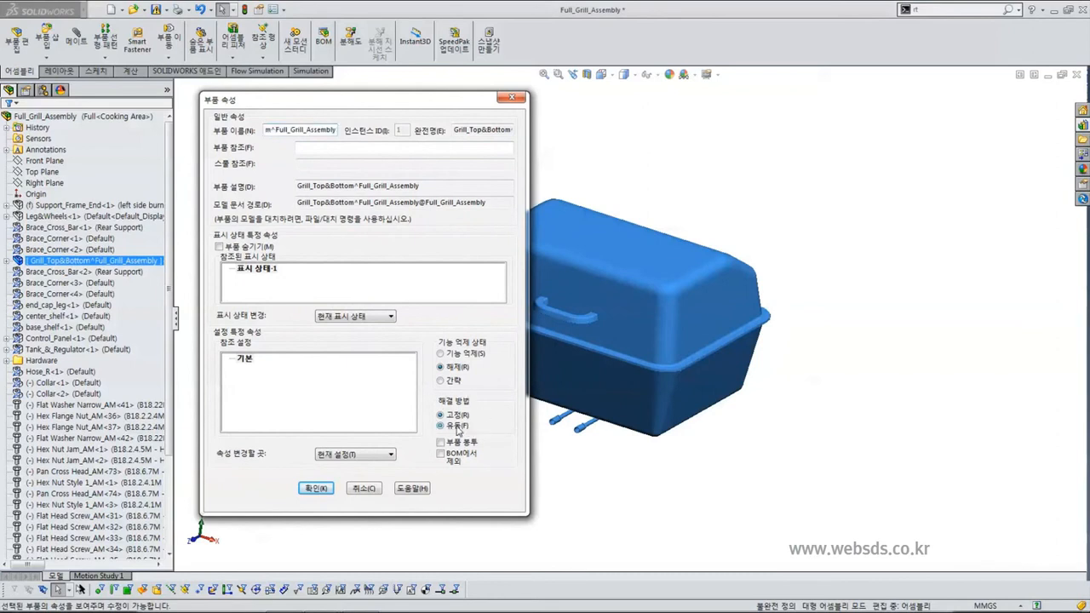
{"action": "left_click", "coordinate": [316, 487]}
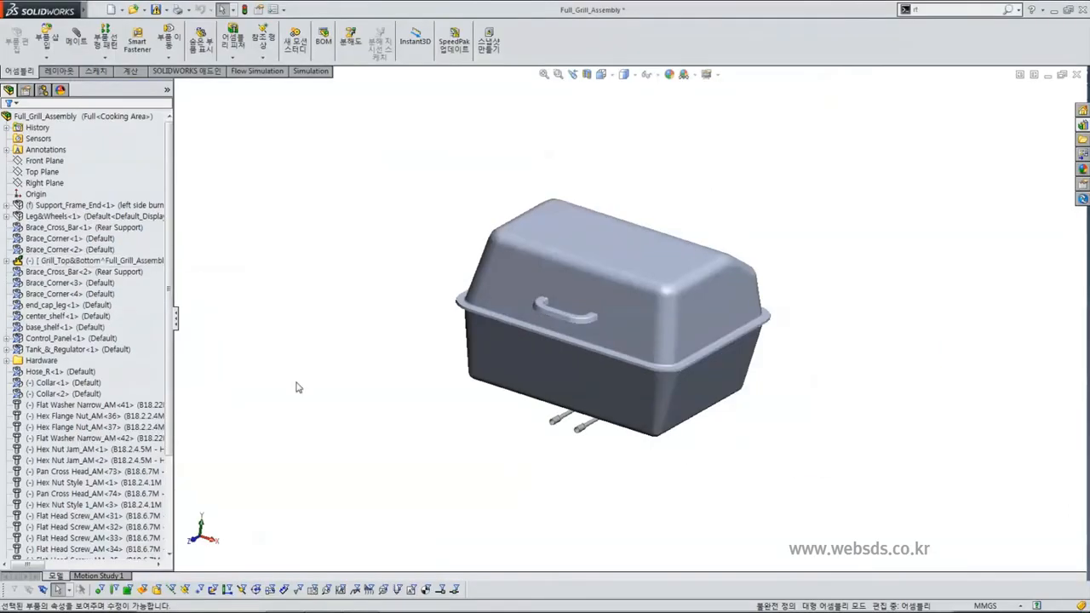
- Swing the upper cover partly open within the flexible Grill_Top&Bottom subassembly and collapse its branch
{"action": "middle_click_drag", "start_coordinate": [348, 380], "coordinate": [334, 397]}
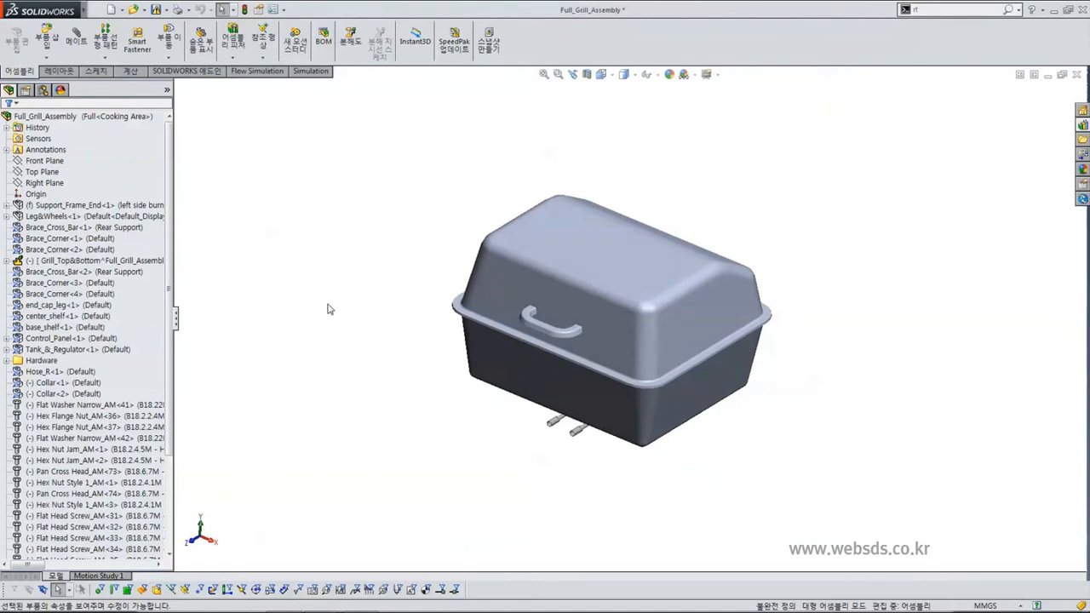
{"action": "left_click", "coordinate": [492, 296]}
{"action": "left_click_drag", "start_coordinate": [502, 309], "coordinate": [578, 256]}
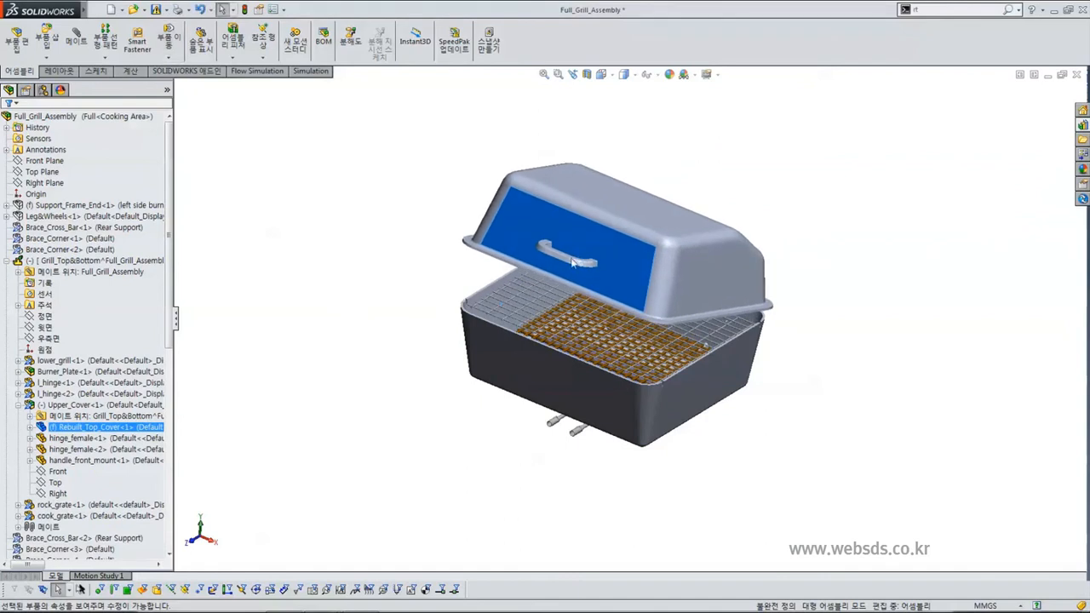
{"action": "left_click", "coordinate": [413, 290]}
{"action": "left_click", "coordinate": [14, 260]}
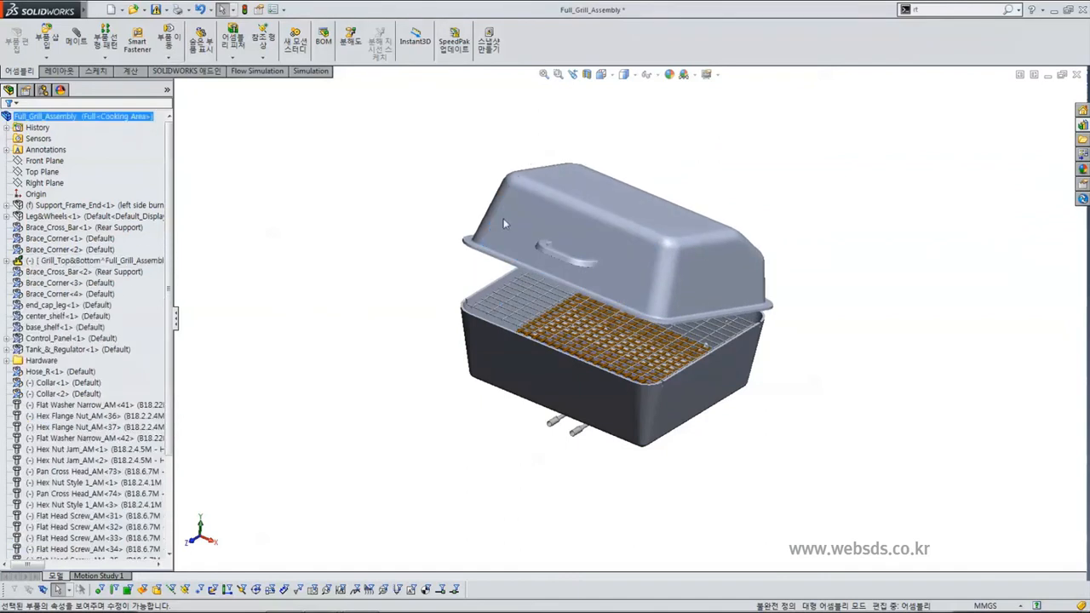
{"action": "mouse_move", "coordinate": [527, 225]}
{"action": "left_mouse_down"}
{"action": "mouse_move", "coordinate": [514, 249]}
{"action": "mouse_move", "coordinate": [527, 224]}
{"action": "left_mouse_up"}
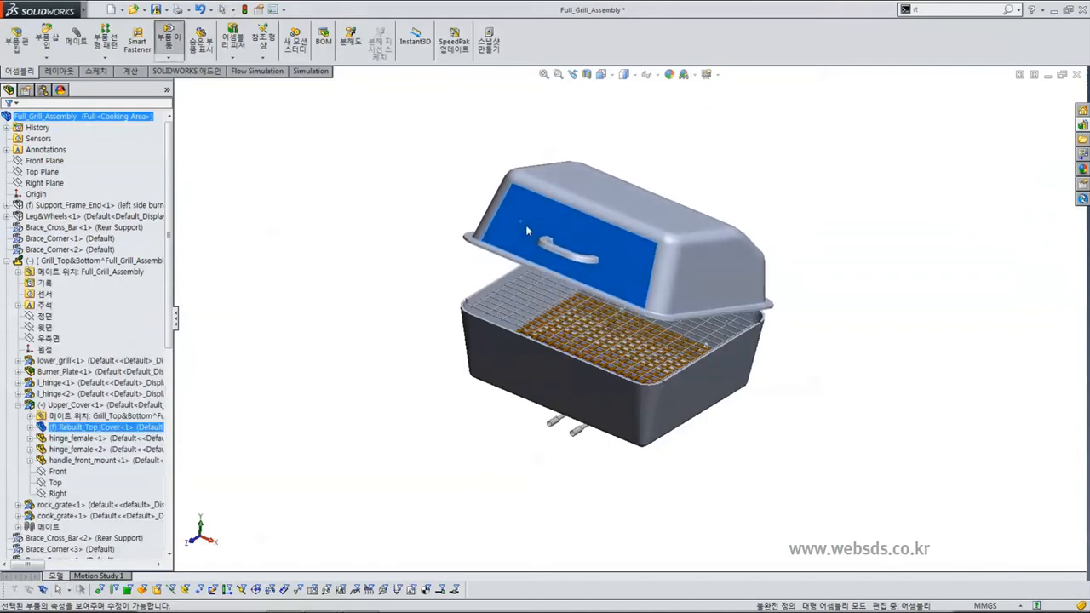
{"action": "left_click", "coordinate": [449, 139]}
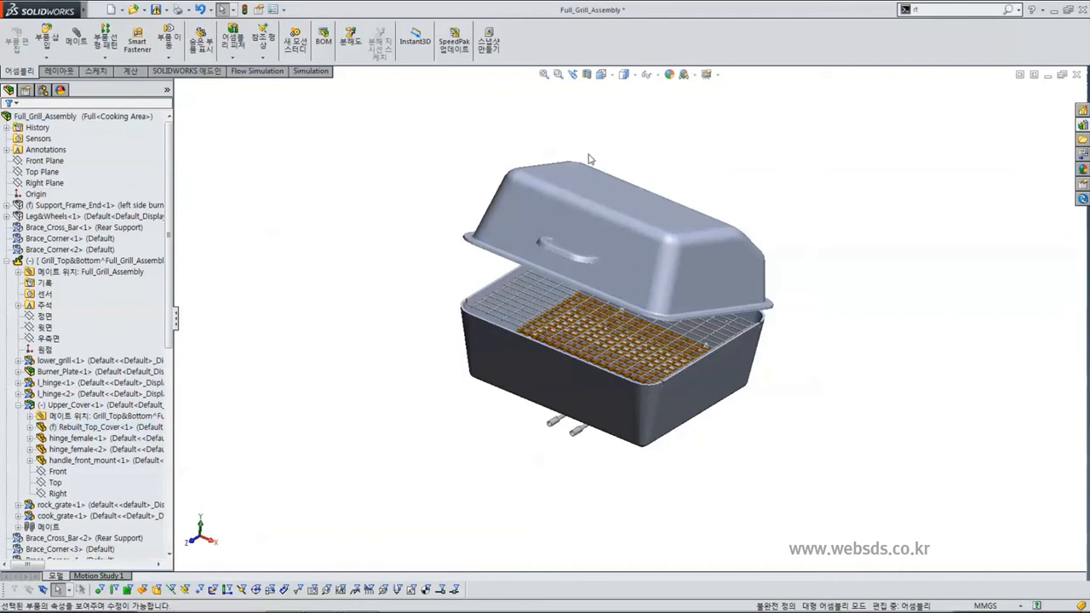
{"action": "left_click", "coordinate": [7, 261]}
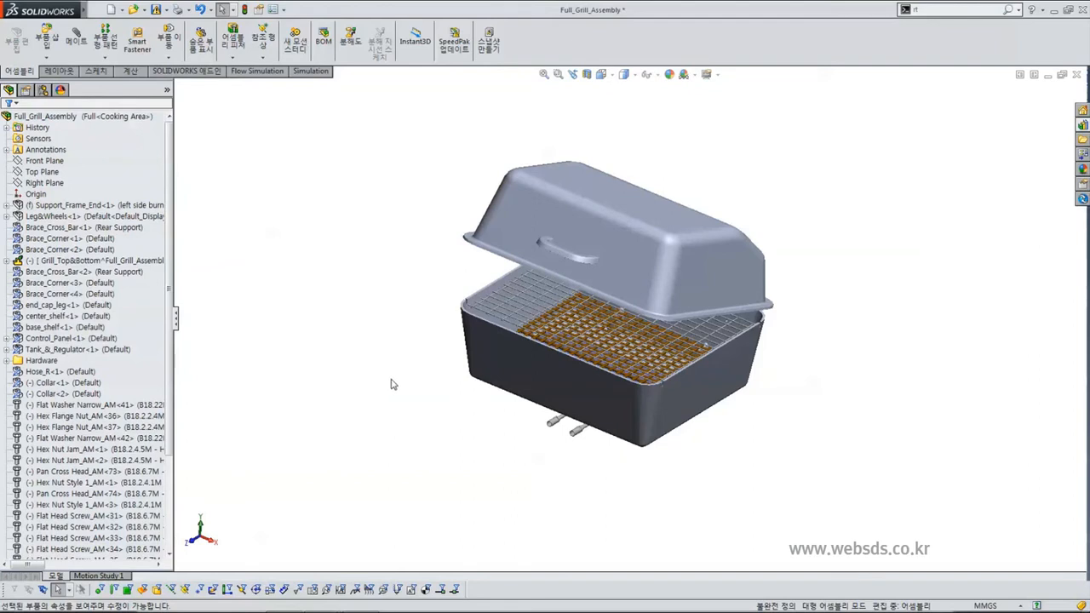
- Activate the Full_Display State-1 display state and show the whole grill fitted in isometric view
{"action": "key", "text": "ctrl+Down"}
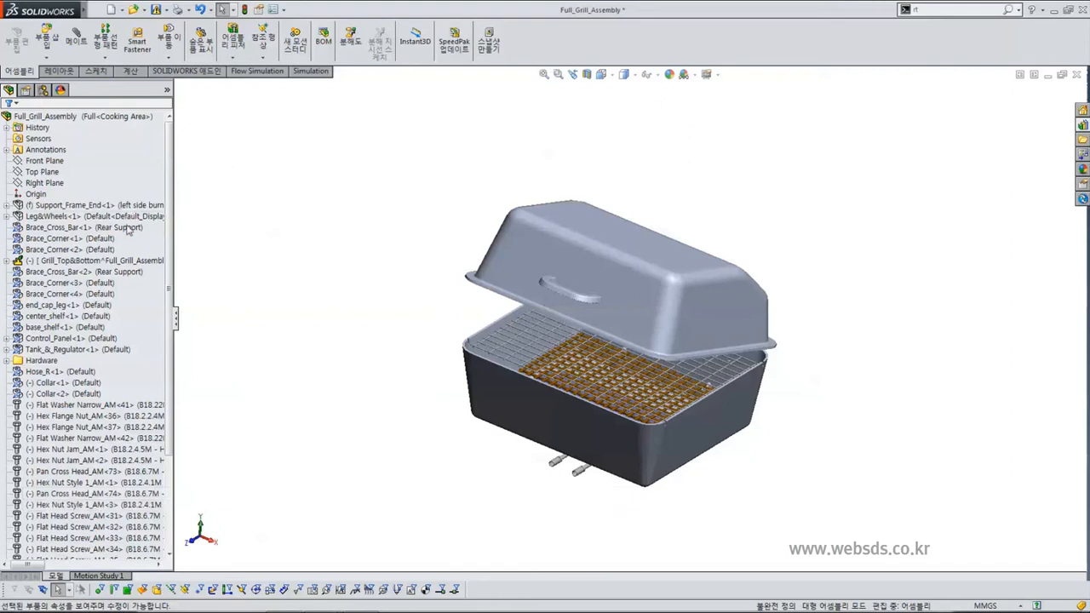
{"action": "left_click", "coordinate": [167, 92]}
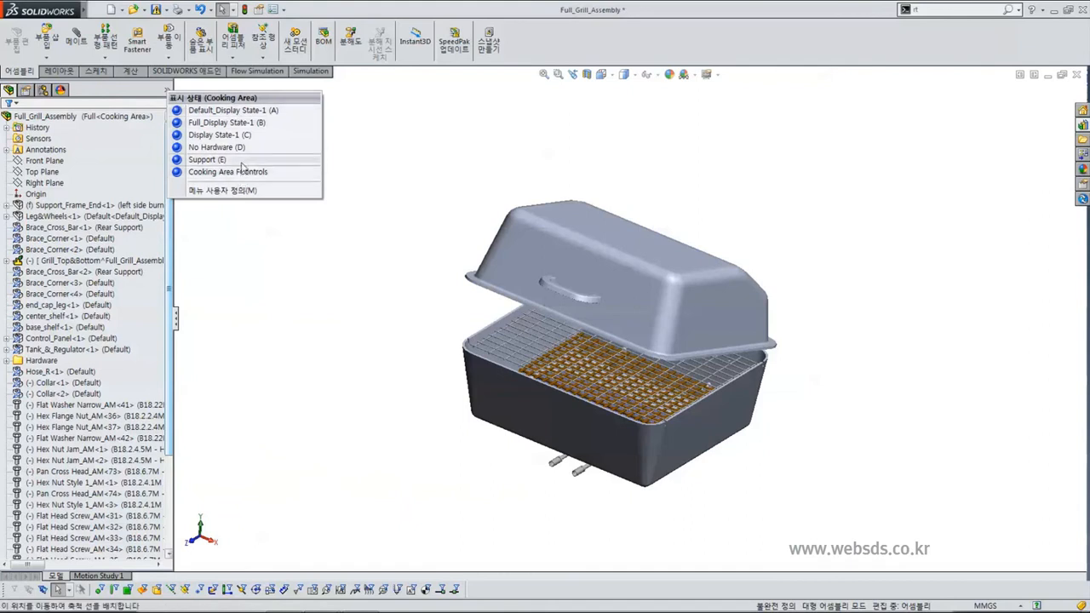
{"action": "left_click", "coordinate": [244, 124]}
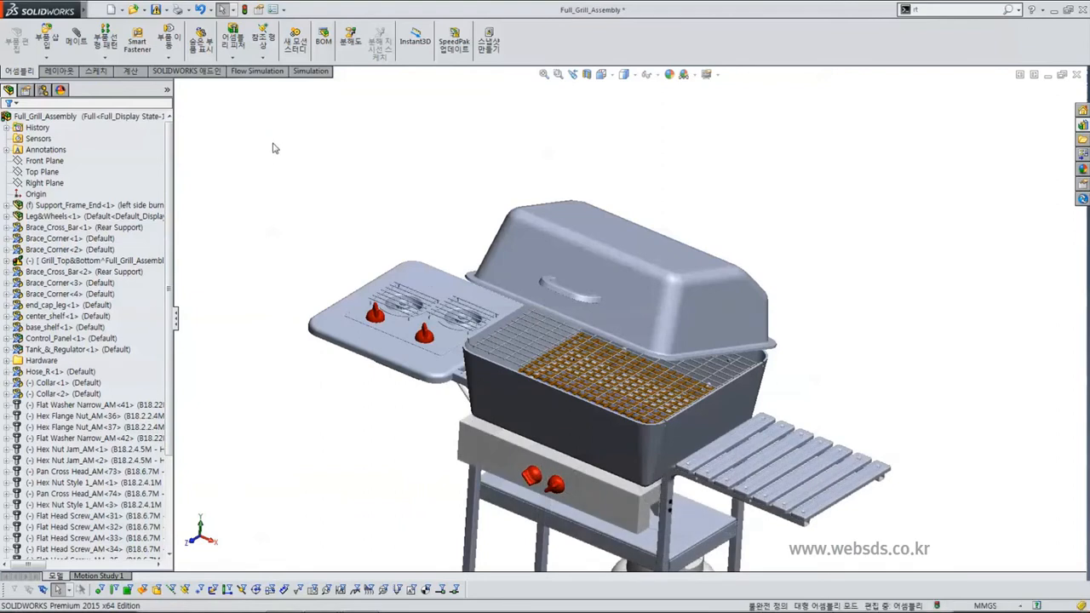
{"action": "key", "text": "f"}
{"action": "key", "text": "ctrl+7"}
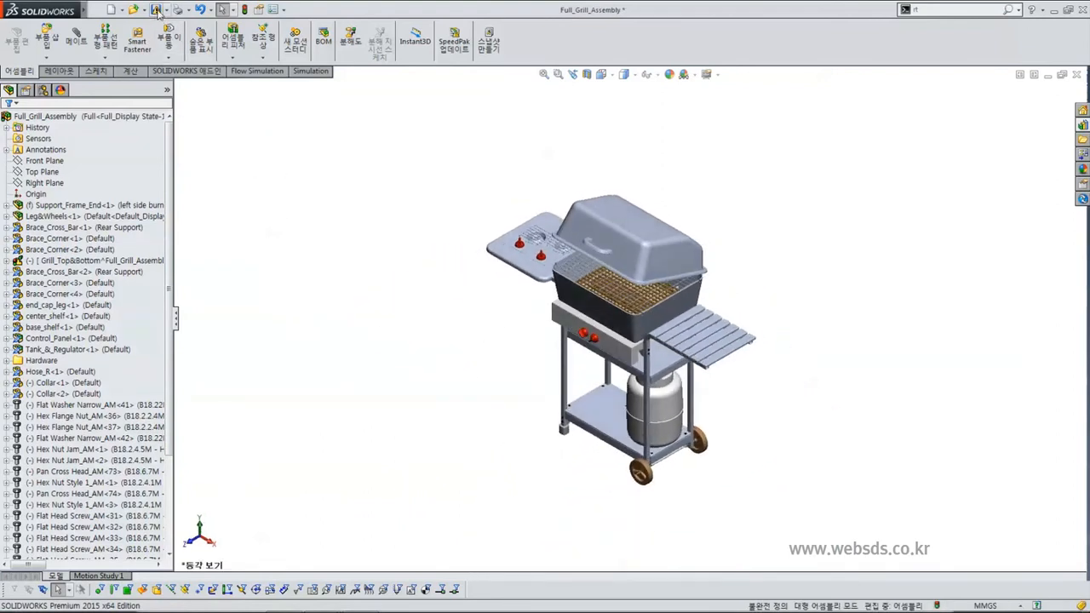
- Save the assembly with its virtual components stored internally, and close it
{"action": "left_click", "coordinate": [158, 12]}
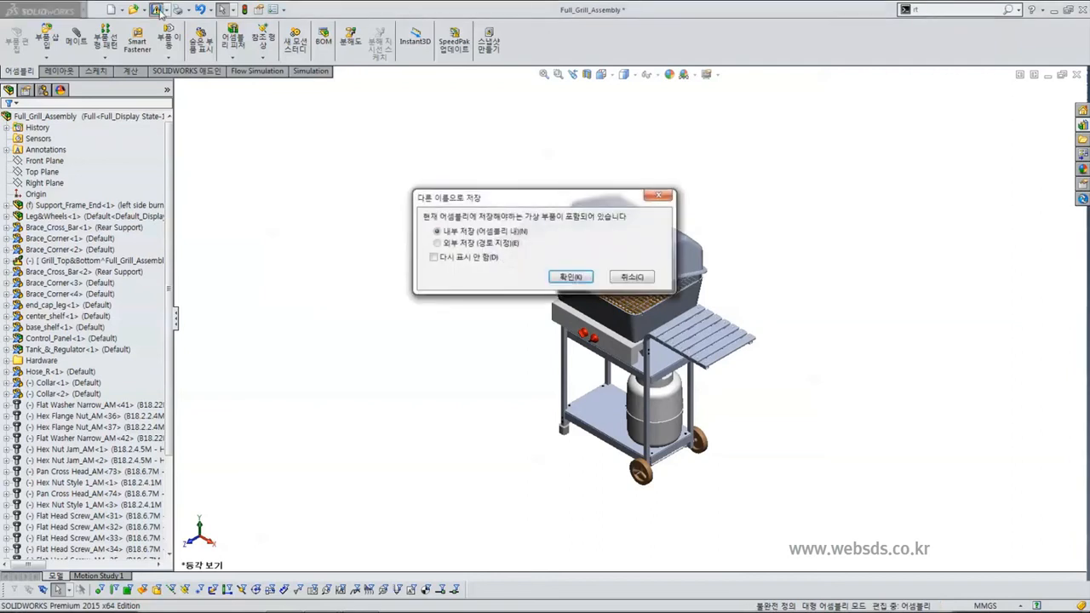
{"action": "left_click", "coordinate": [589, 274]}
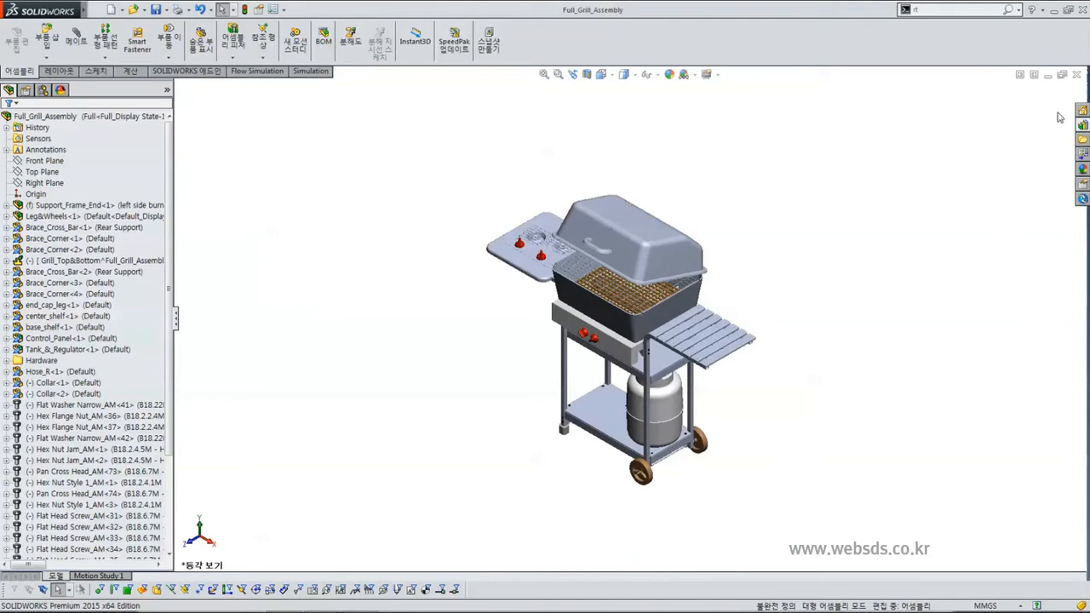
{"action": "left_click", "coordinate": [1076, 74]}
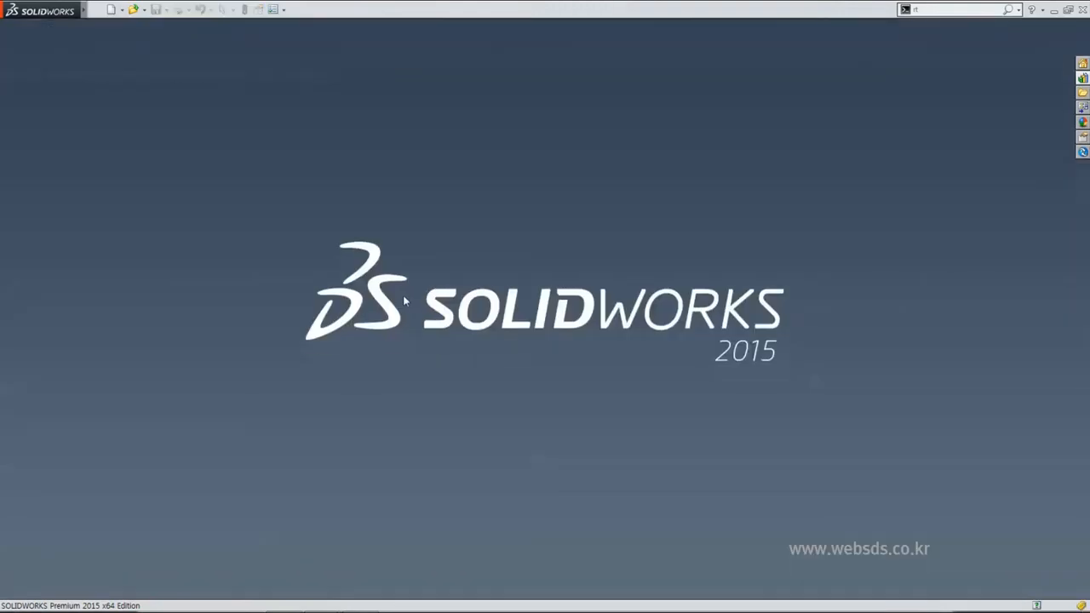
- Switch to the slide presentation showing the large assembly chapter
{"action": "key", "text": "super+Tab"}
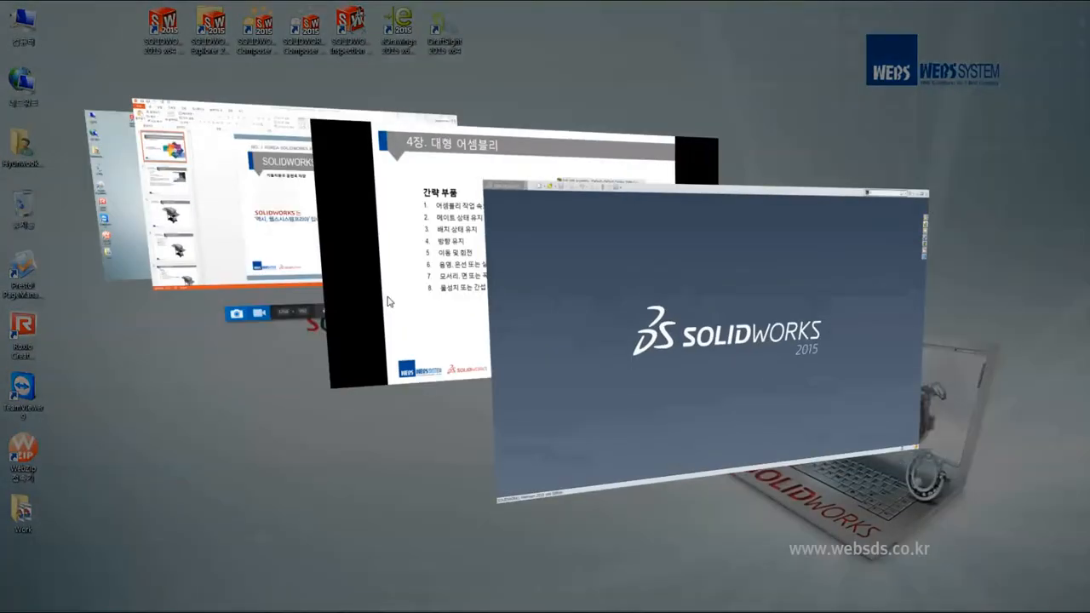
{"action": "left_click", "coordinate": [387, 300]}
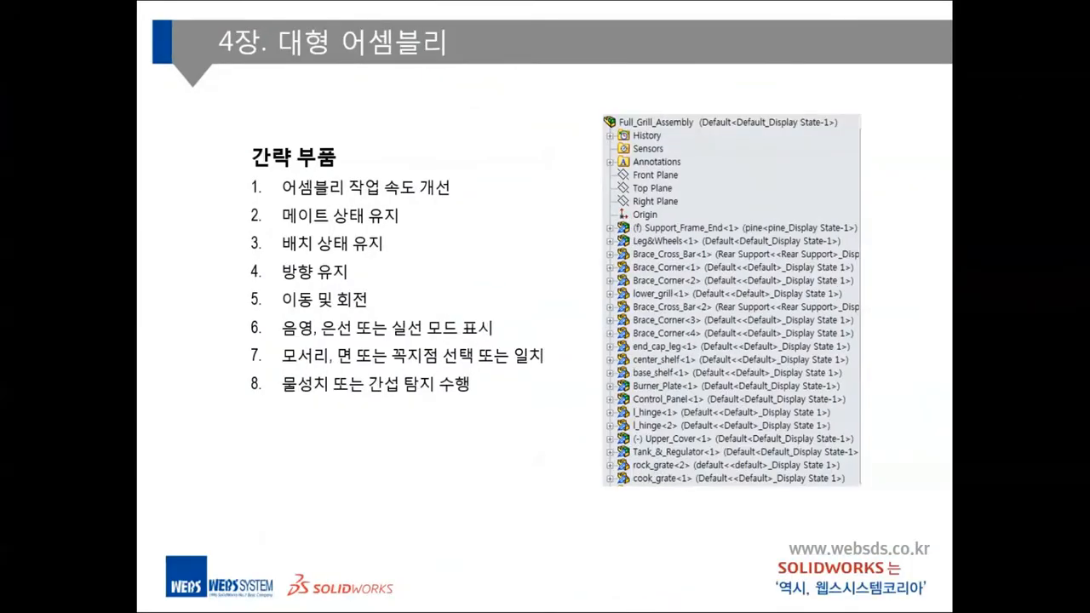
- Advance the presentation to the Large Design Review slide and switch to SOLIDWORKS
{"action": "left_click", "coordinate": [596, 284]}
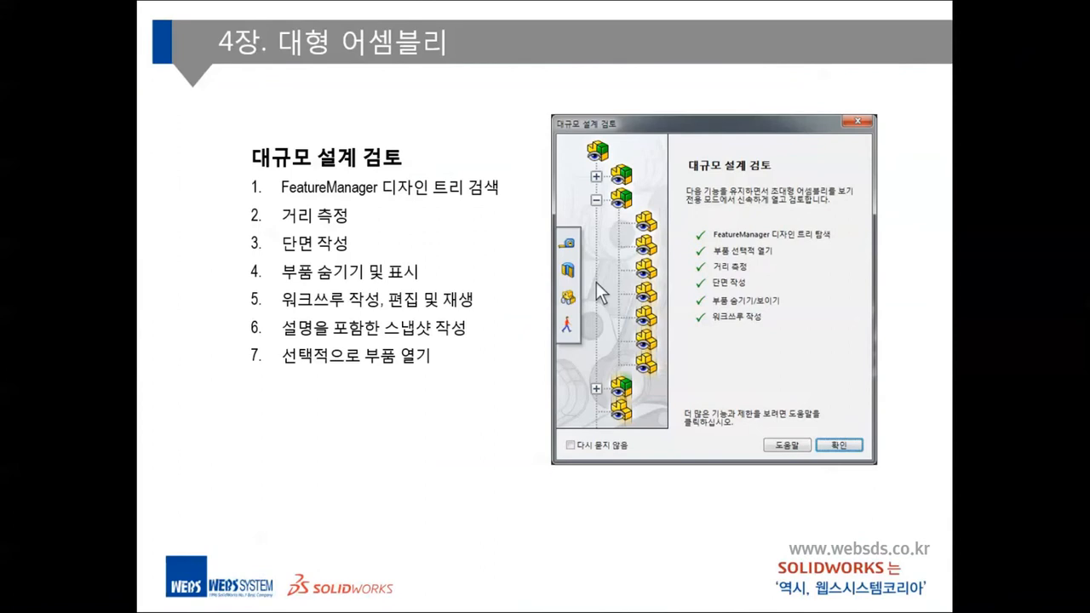
{"action": "key", "text": "super+Tab"}
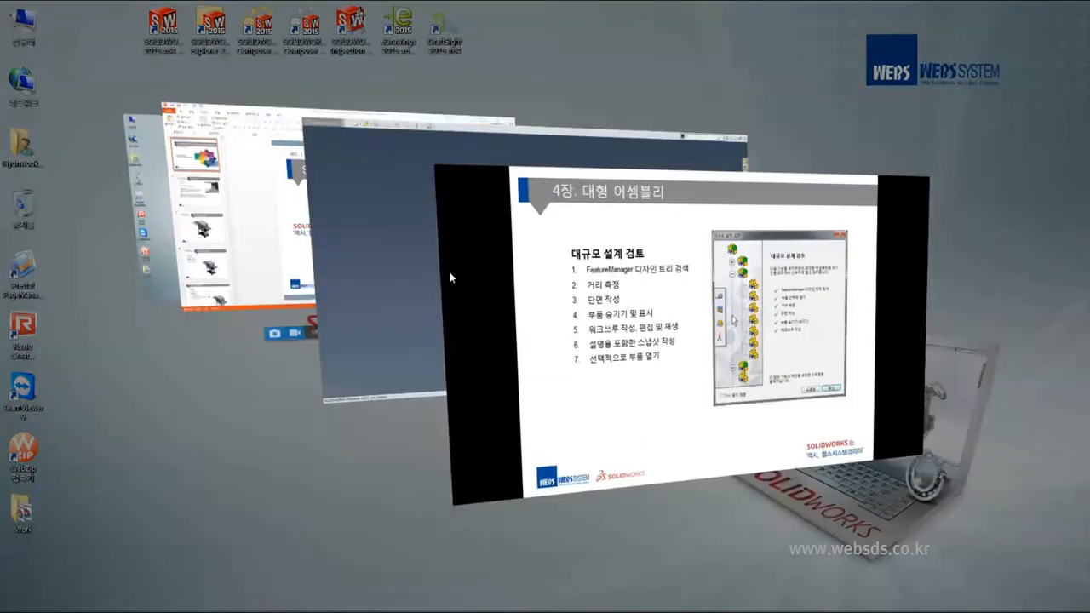
{"action": "left_click", "coordinate": [380, 221]}
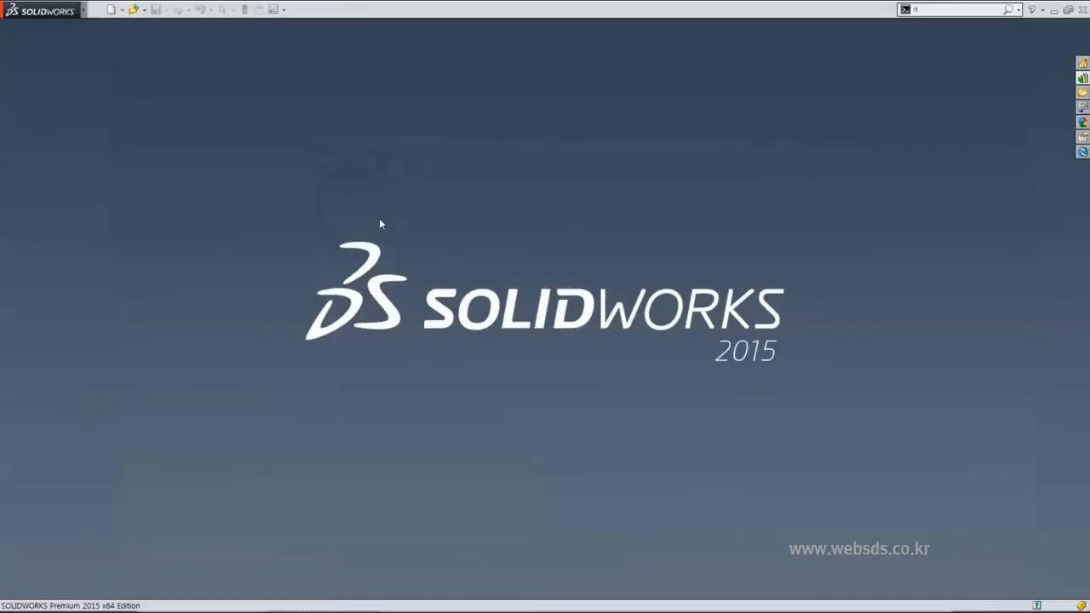
- Examine the large assembly and Large Design Review thresholds in the assembly system options, and close the options
{"action": "left_click", "coordinate": [273, 9]}
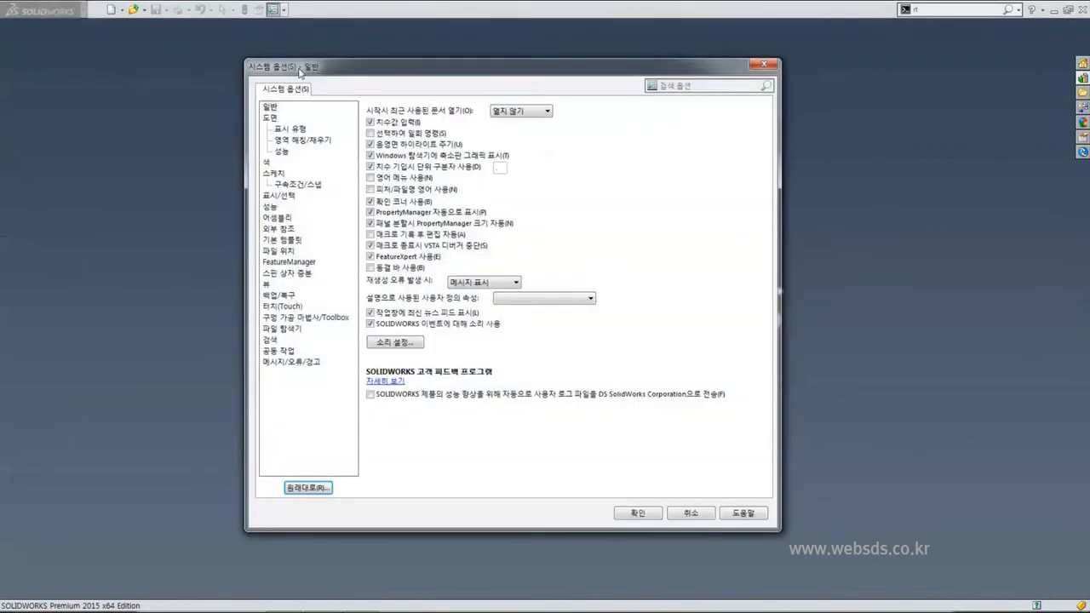
{"action": "left_click", "coordinate": [283, 219]}
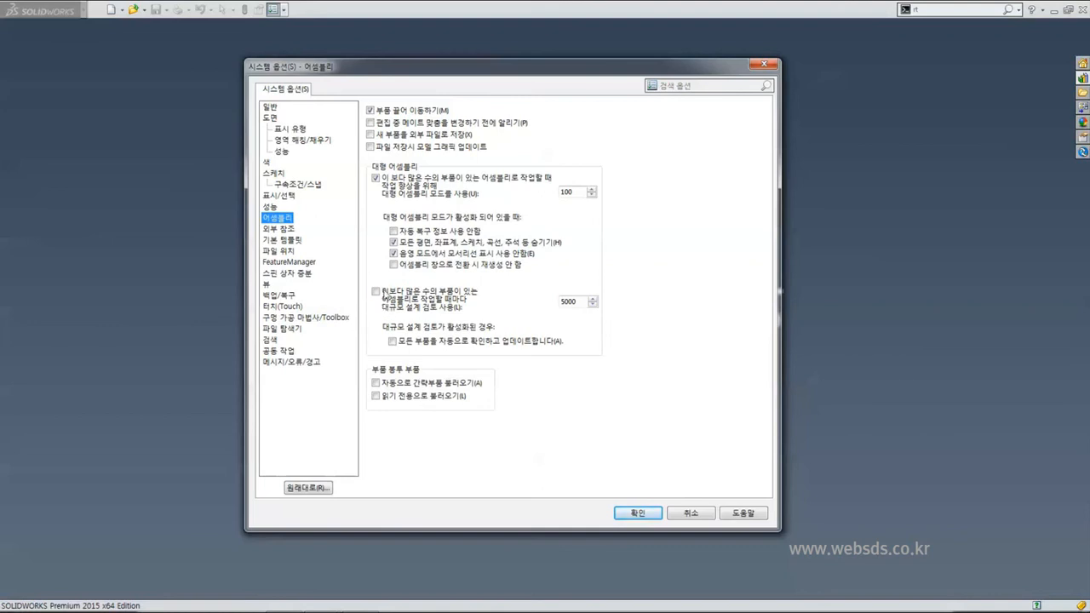
{"action": "left_click", "coordinate": [652, 514]}
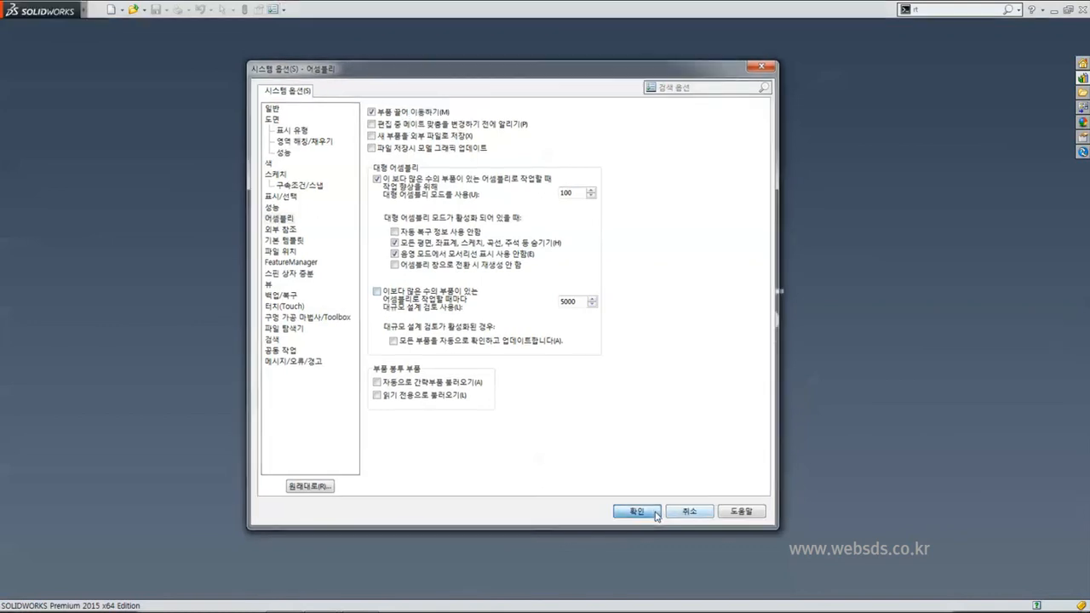
- Filter the Case Study files to top-level assemblies and open Full_Grill_Assembly in Large Design Review mode
{"action": "left_click", "coordinate": [134, 10]}
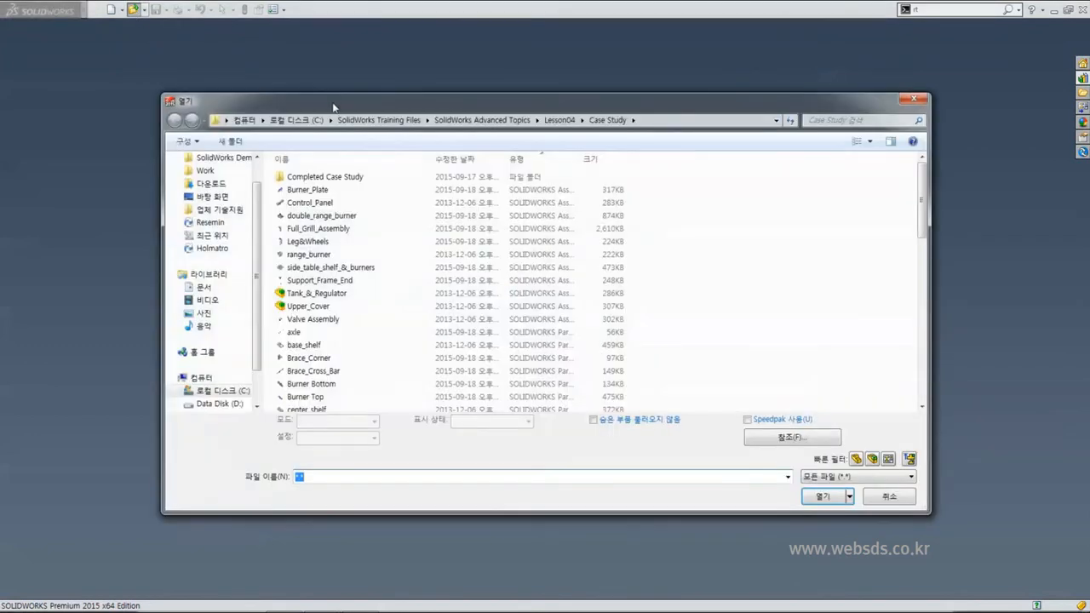
{"action": "left_click_drag", "start_coordinate": [333, 107], "coordinate": [288, 89]}
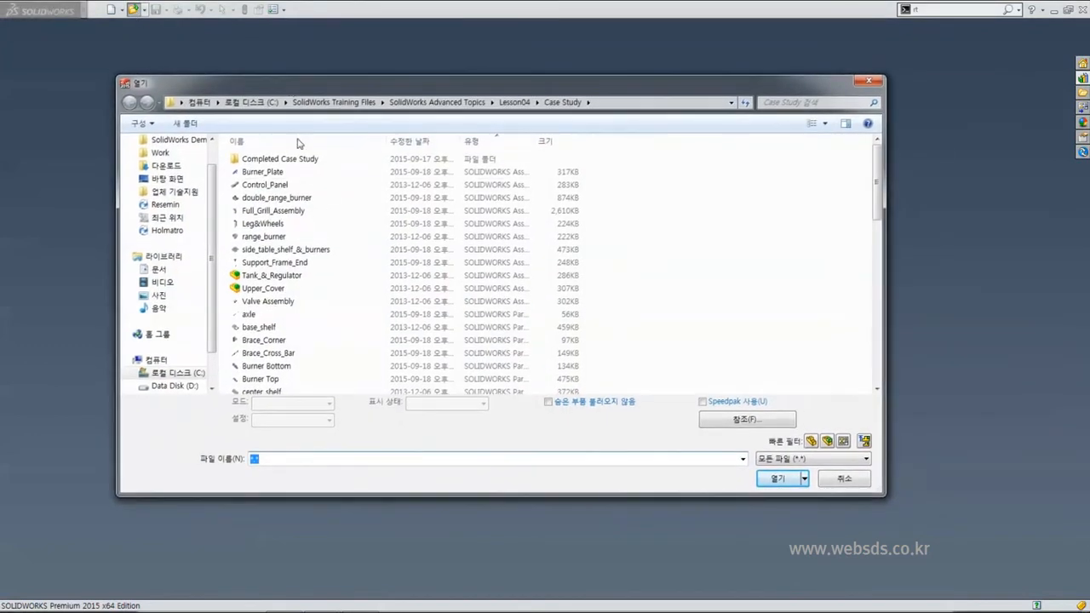
{"action": "left_click", "coordinate": [865, 441]}
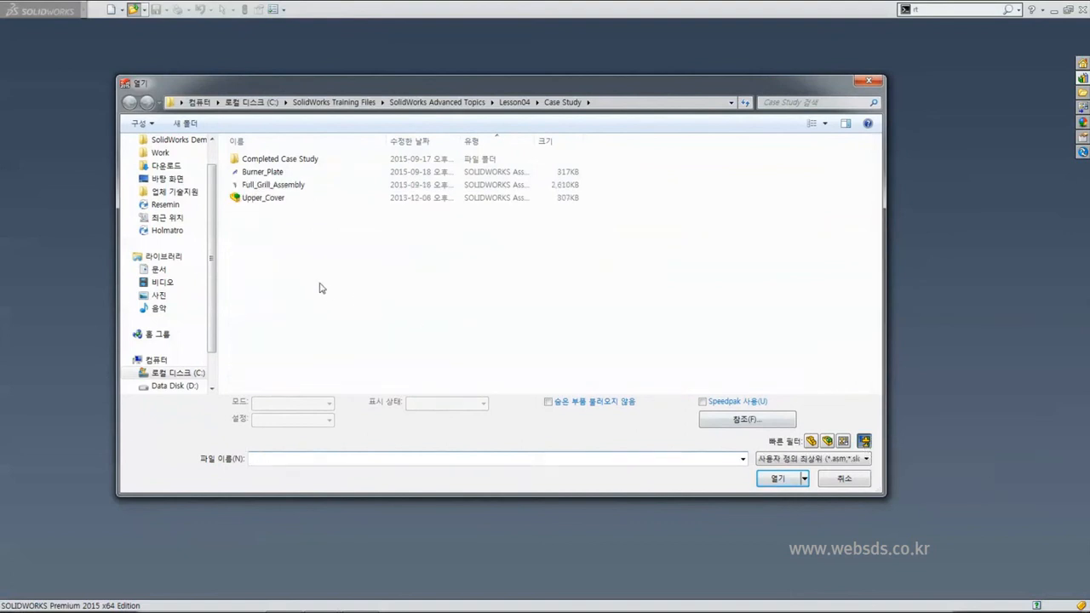
{"action": "left_click", "coordinate": [286, 191]}
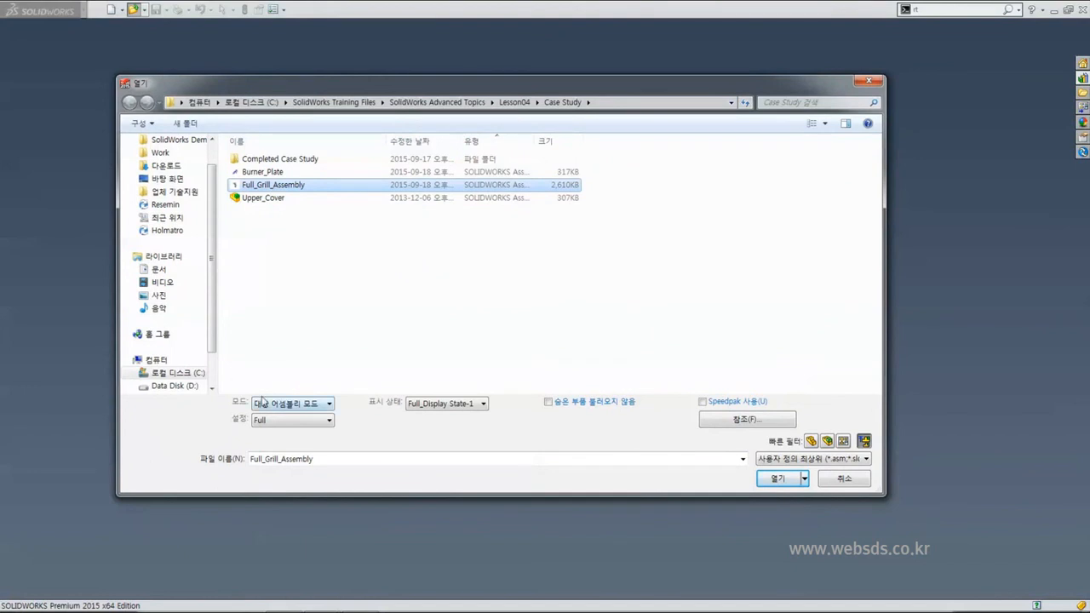
{"action": "left_click", "coordinate": [329, 405]}
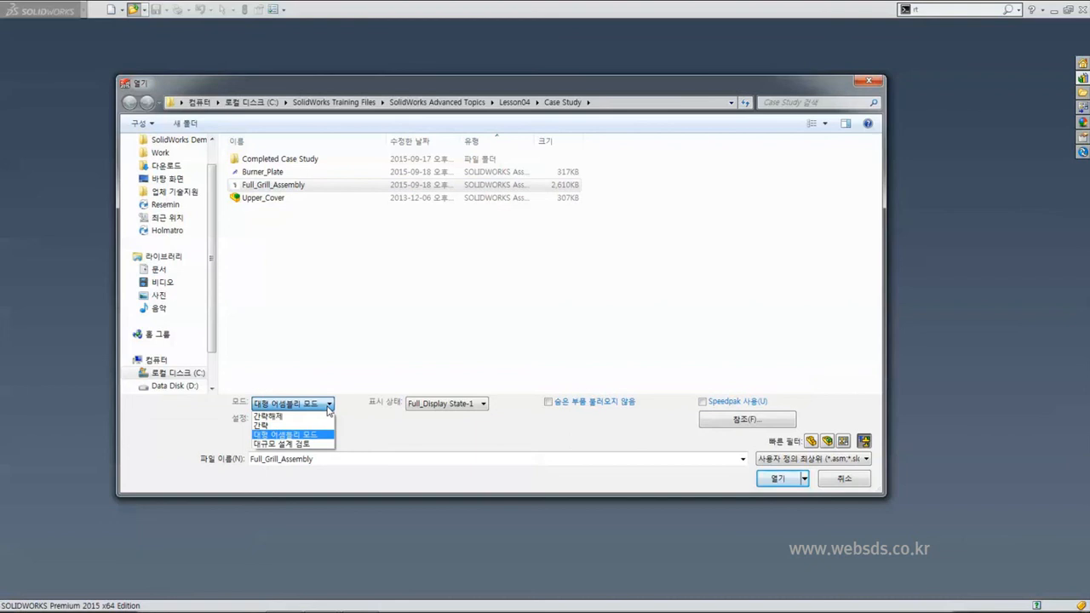
{"action": "left_click", "coordinate": [287, 445]}
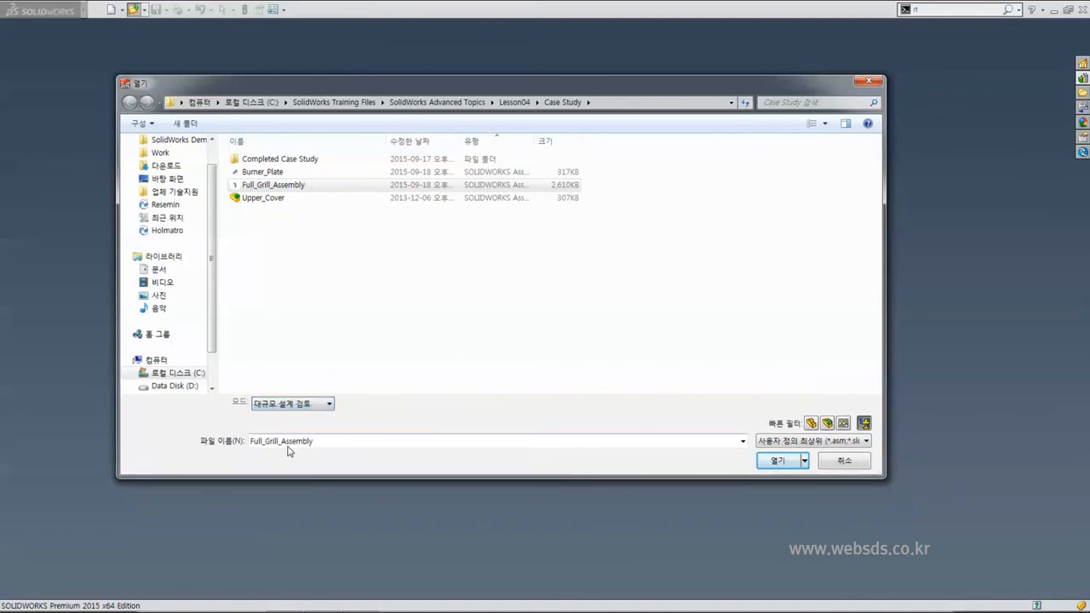
{"action": "left_click", "coordinate": [777, 461]}
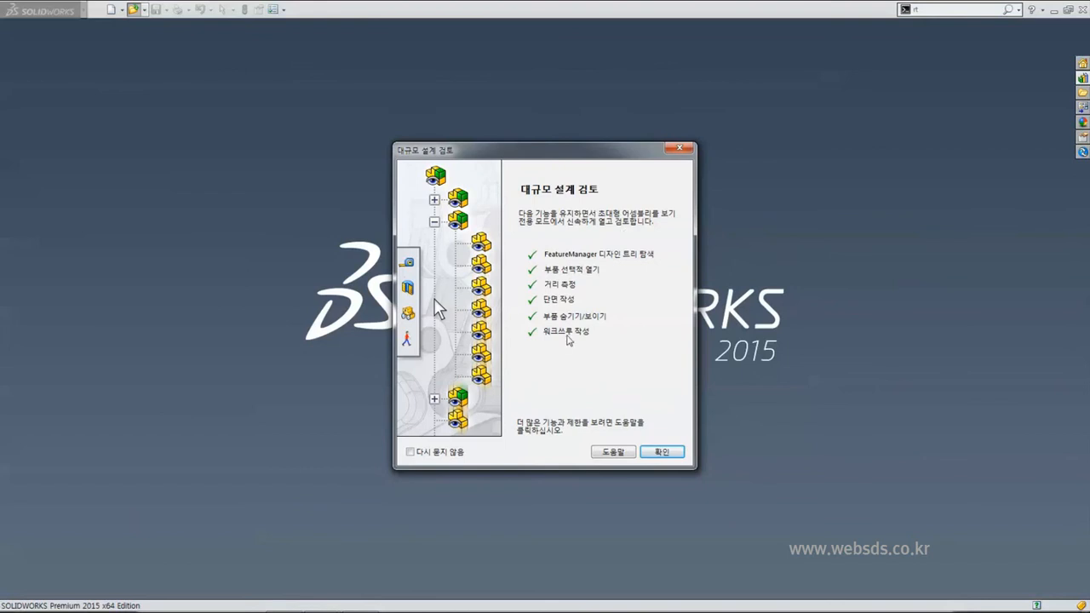
{"action": "left_click", "coordinate": [659, 450]}
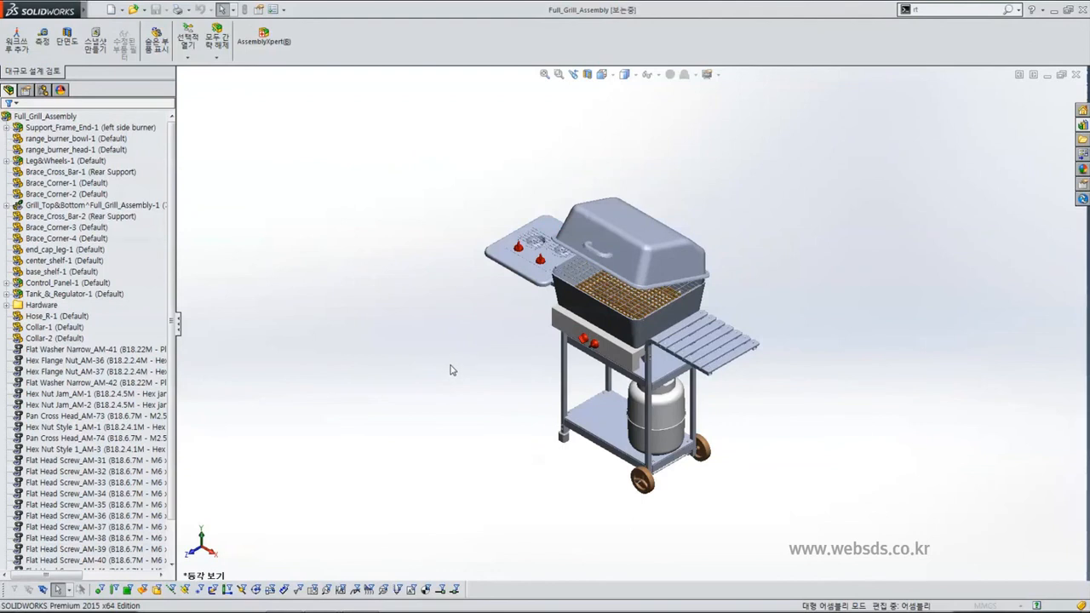
- Try a section view of the grill on the YZ plane, offset to 41 mm, and discard it
{"action": "mouse_move", "coordinate": [439, 393]}
{"action": "middle_mouse_down"}
{"action": "mouse_move", "coordinate": [440, 356]}
{"action": "mouse_move", "coordinate": [457, 387]}
{"action": "mouse_move", "coordinate": [453, 414]}
{"action": "mouse_move", "coordinate": [449, 398]}
{"action": "middle_mouse_up"}
{"action": "scroll", "coordinate": [687, 319], "scroll_direction": "up", "scroll_amount": 2}
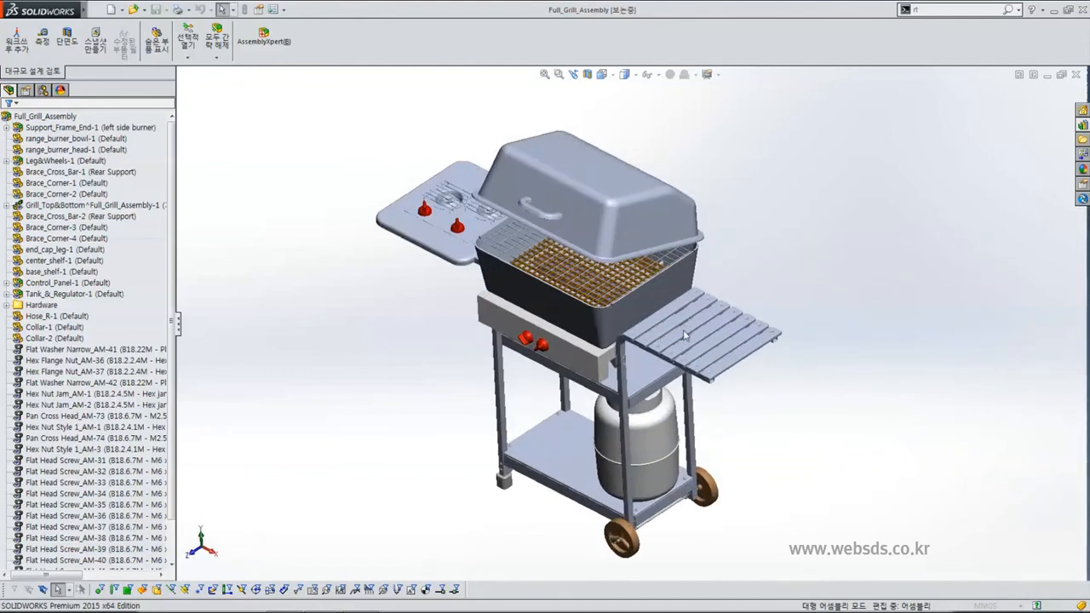
{"action": "scroll", "coordinate": [684, 335], "scroll_direction": "up", "scroll_amount": 1}
{"action": "middle_click_drag", "start_coordinate": [644, 351], "coordinate": [665, 359]}
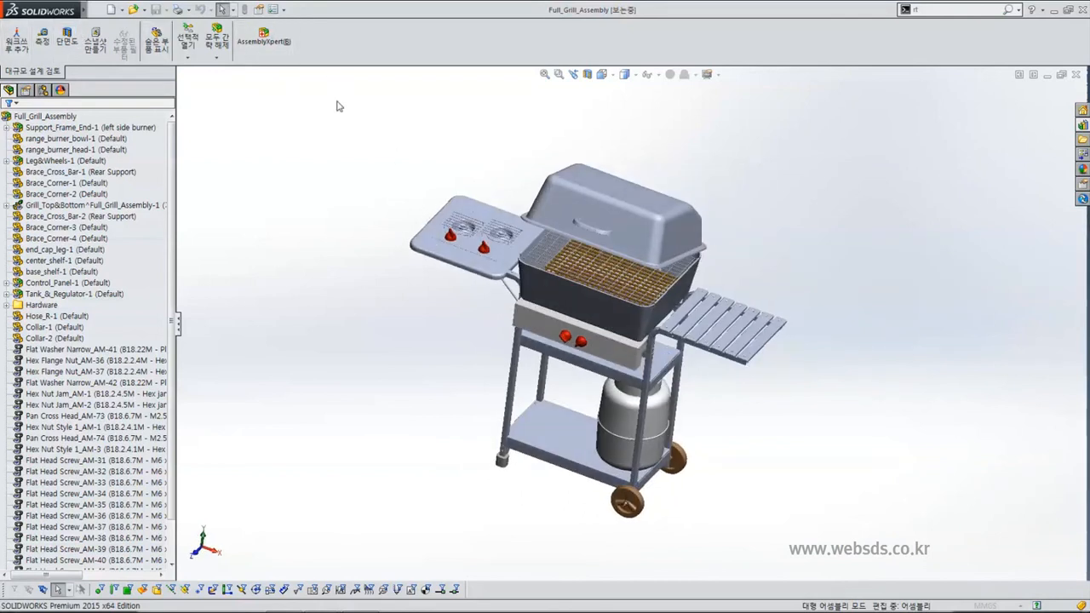
{"action": "middle_click_drag", "start_coordinate": [352, 321], "coordinate": [384, 384]}
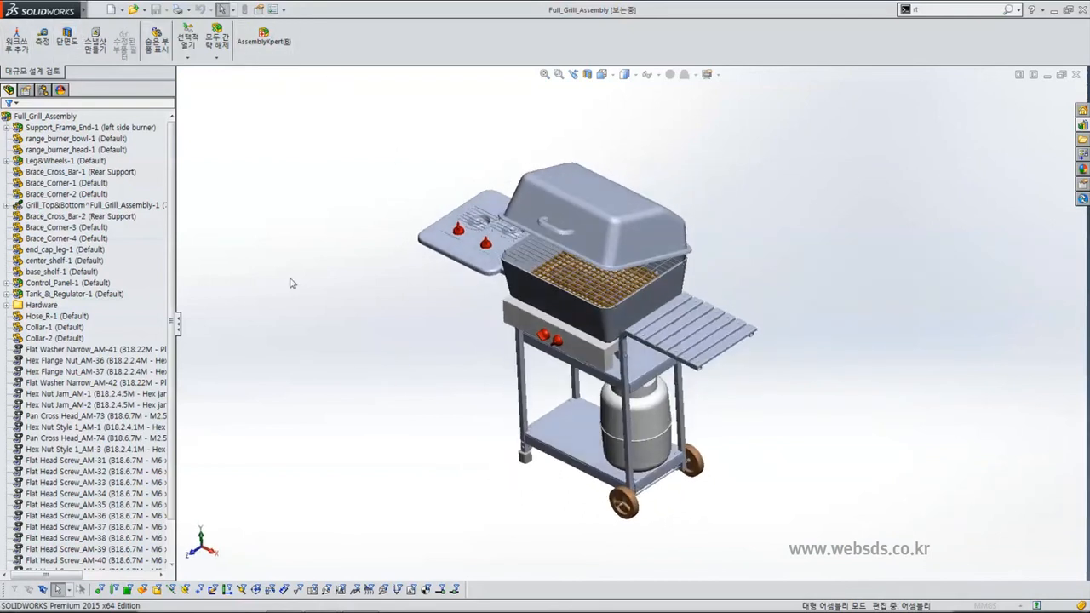
{"action": "left_click", "coordinate": [66, 53]}
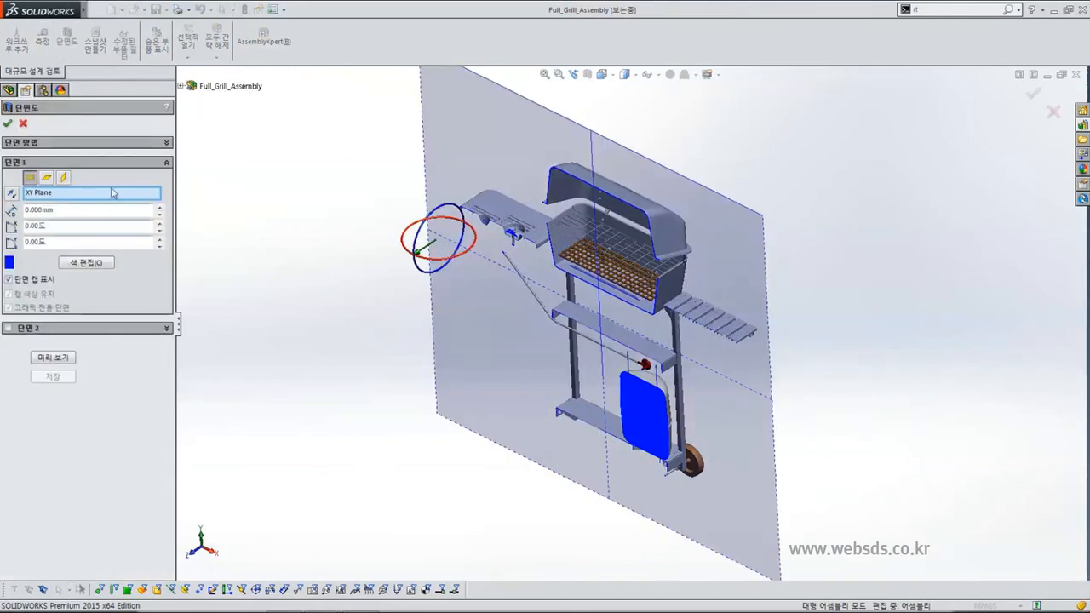
{"action": "left_click", "coordinate": [63, 177]}
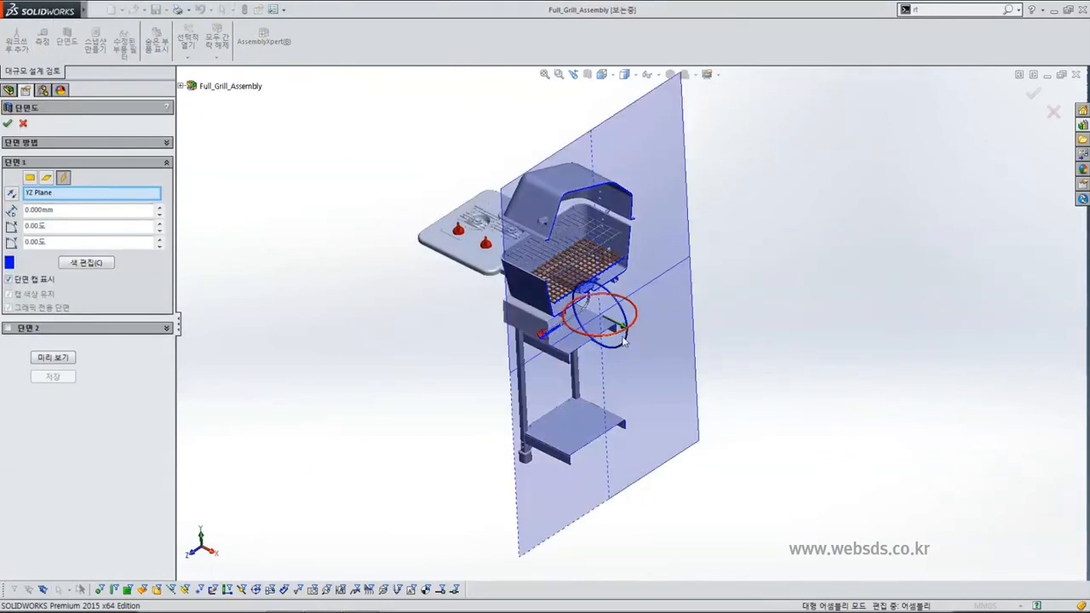
{"action": "mouse_move", "coordinate": [622, 342]}
{"action": "left_mouse_down"}
{"action": "mouse_move", "coordinate": [673, 361]}
{"action": "mouse_move", "coordinate": [627, 342]}
{"action": "left_mouse_up"}
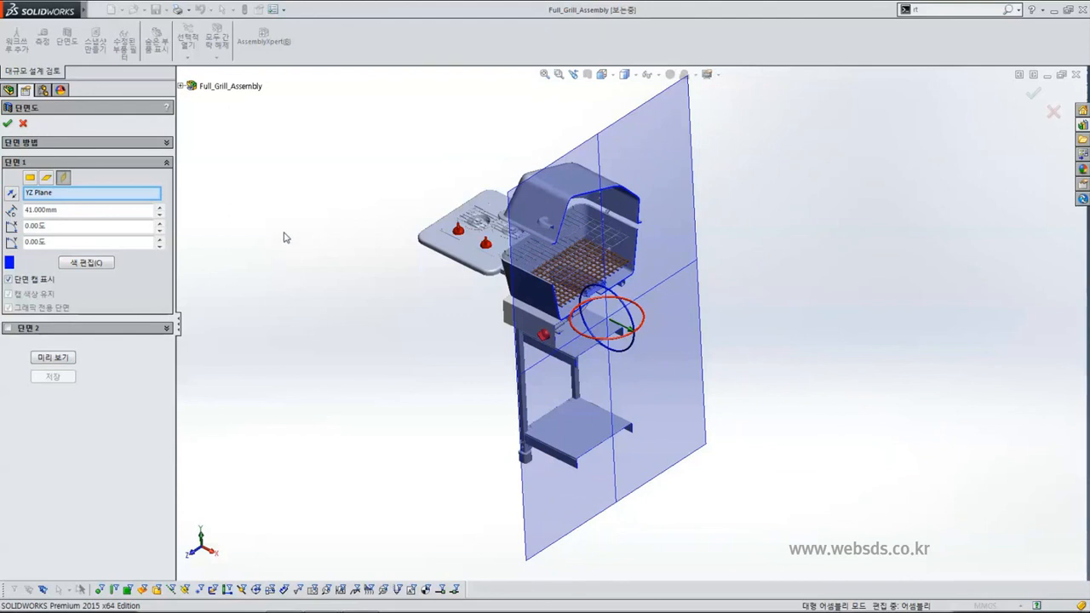
{"action": "left_click", "coordinate": [23, 123]}
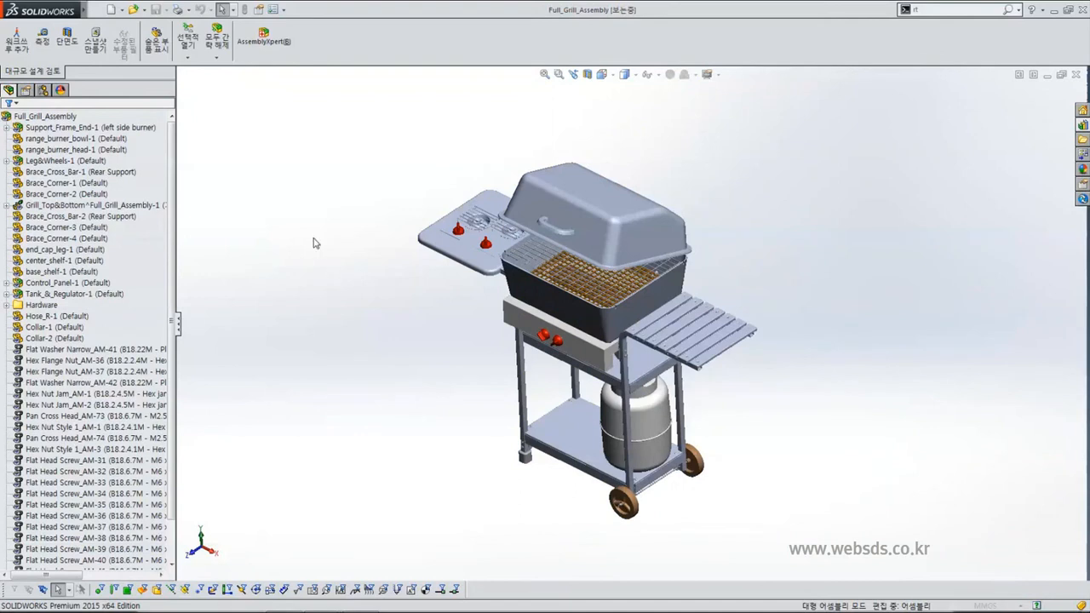
- Capture a snapshot of the whole grill in isometric view, keeping the suggested name
{"action": "mouse_move", "coordinate": [427, 356]}
{"action": "middle_mouse_down"}
{"action": "mouse_move", "coordinate": [328, 349]}
{"action": "mouse_move", "coordinate": [424, 341]}
{"action": "middle_mouse_up"}
{"action": "key", "text": "Escape"}
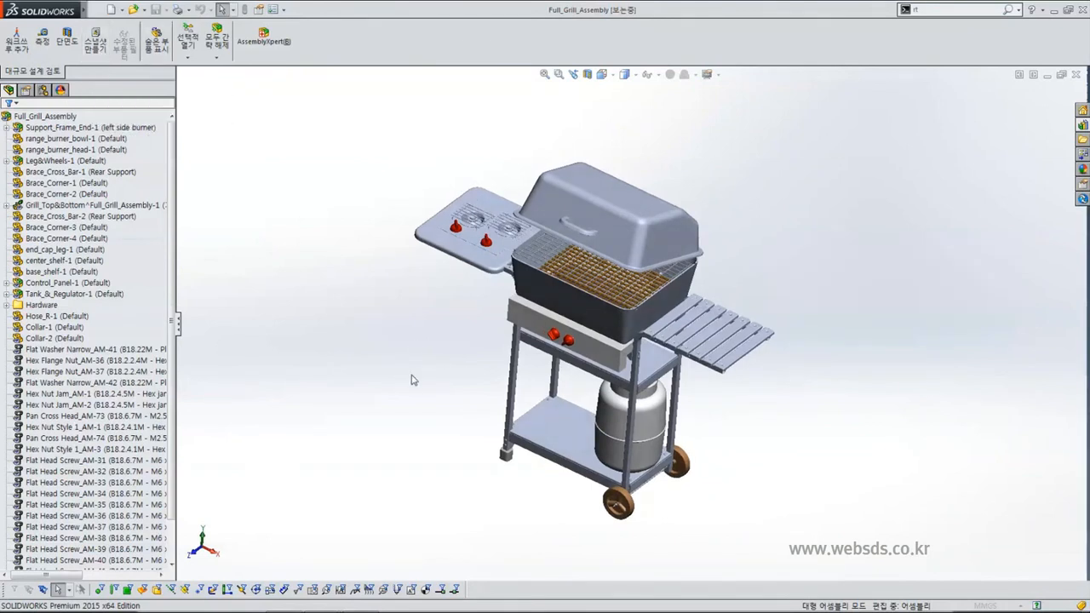
{"action": "key", "text": "ctrl+7"}
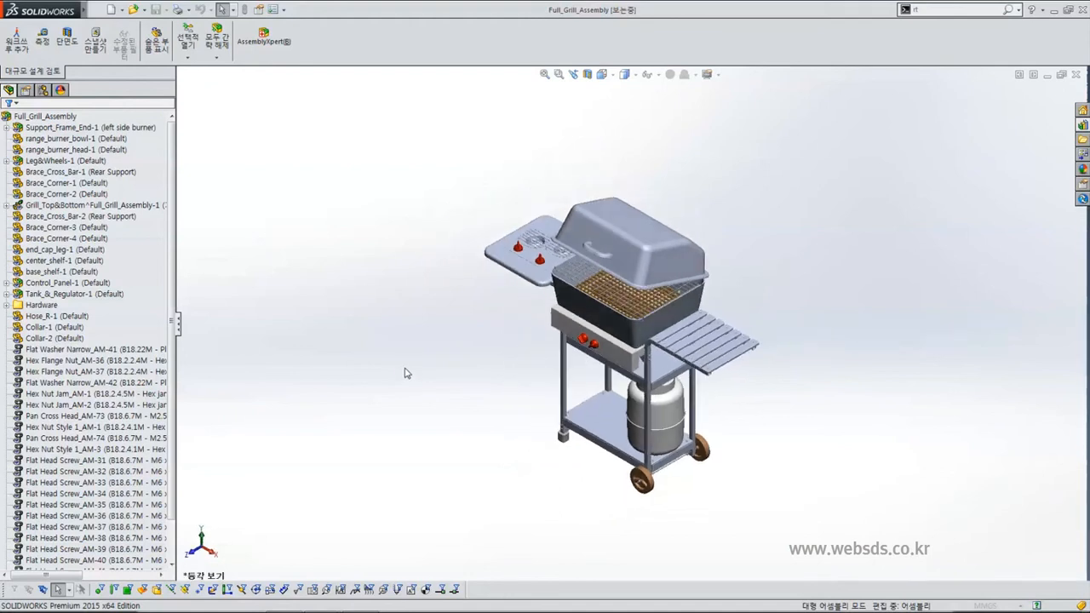
{"action": "left_click", "coordinate": [95, 41]}
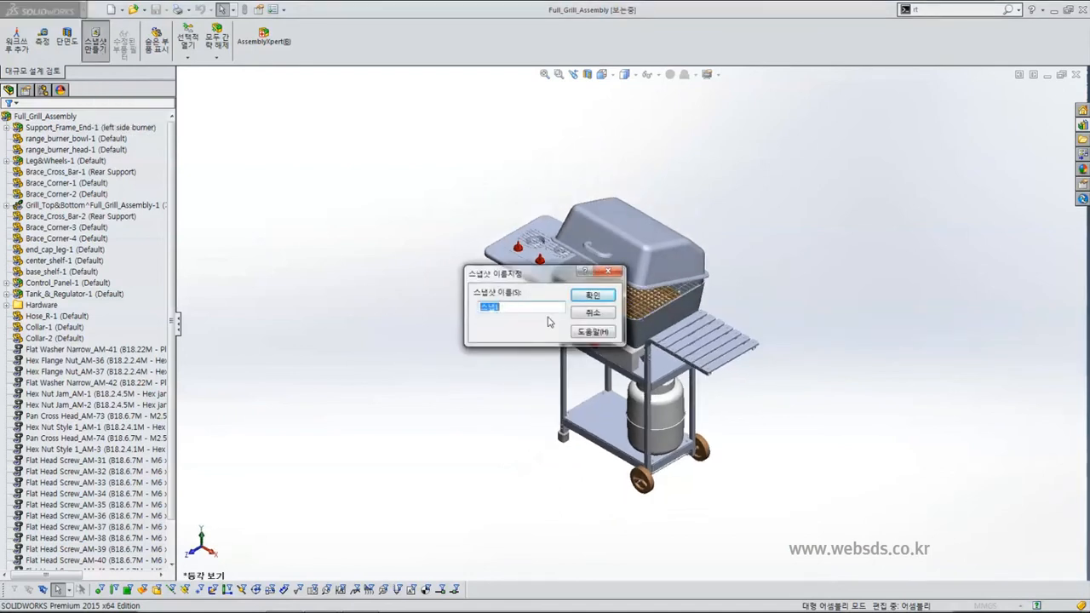
{"action": "left_click", "coordinate": [593, 297]}
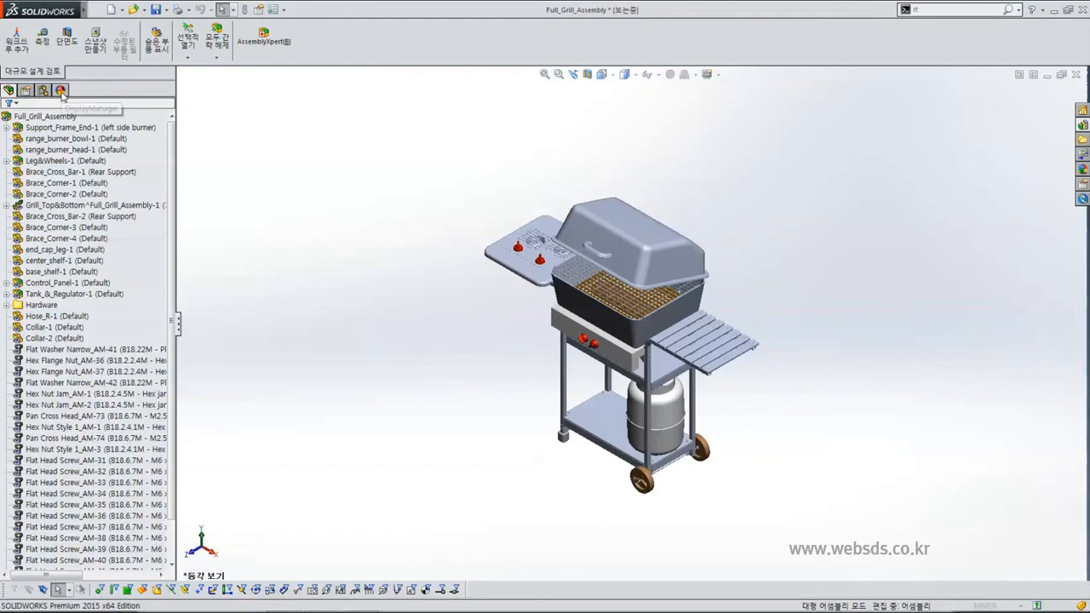
- Add the comment "스냅샷 작성" to the new isometric snapshot and check its preview
{"action": "left_click", "coordinate": [61, 91]}
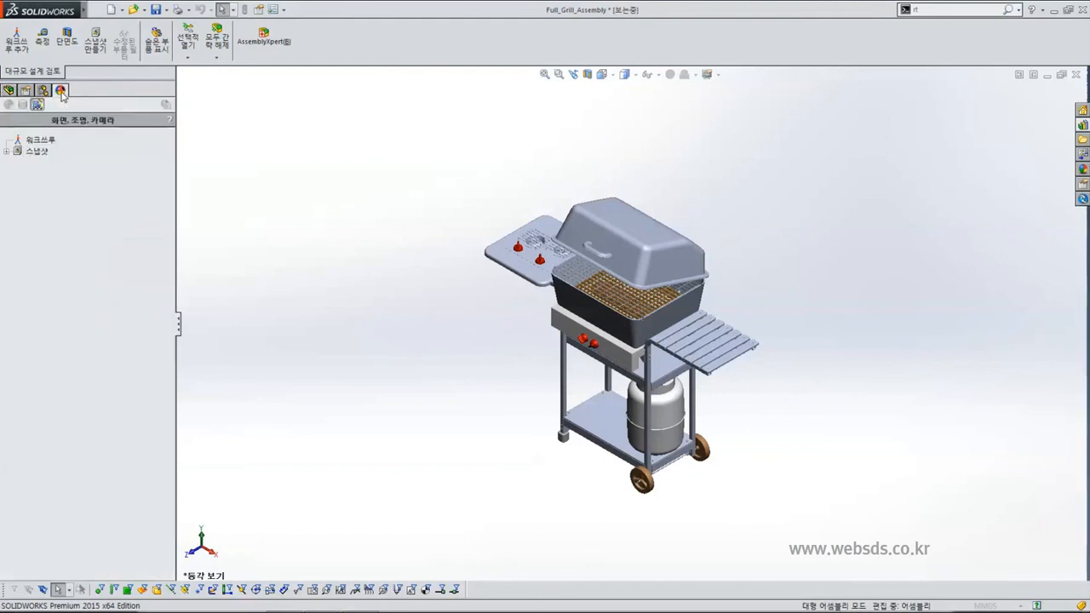
{"action": "left_click", "coordinate": [6, 152]}
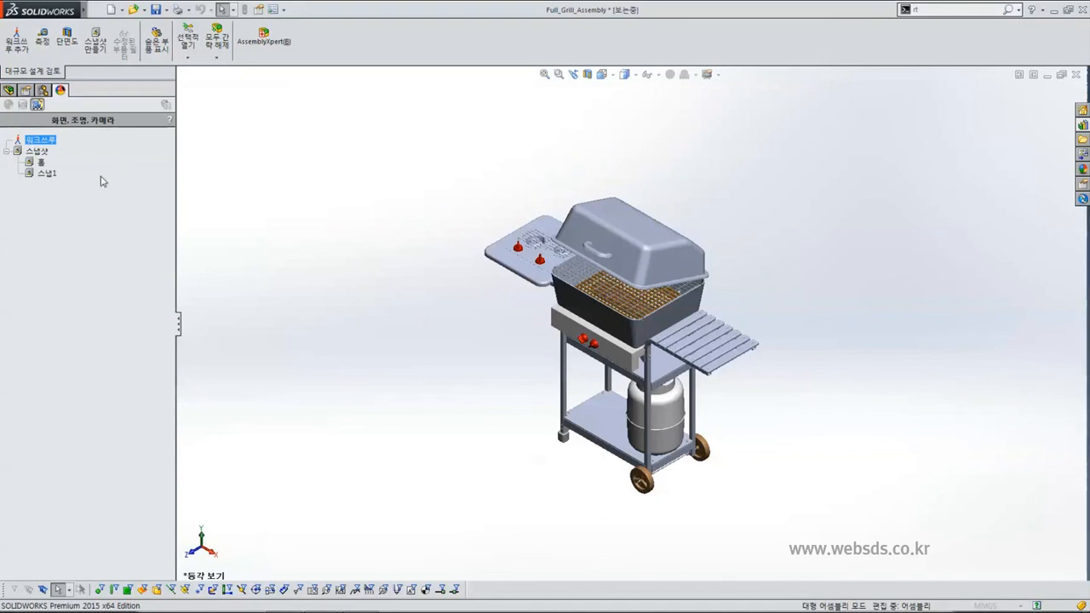
{"action": "mouse_move", "coordinate": [48, 177]}
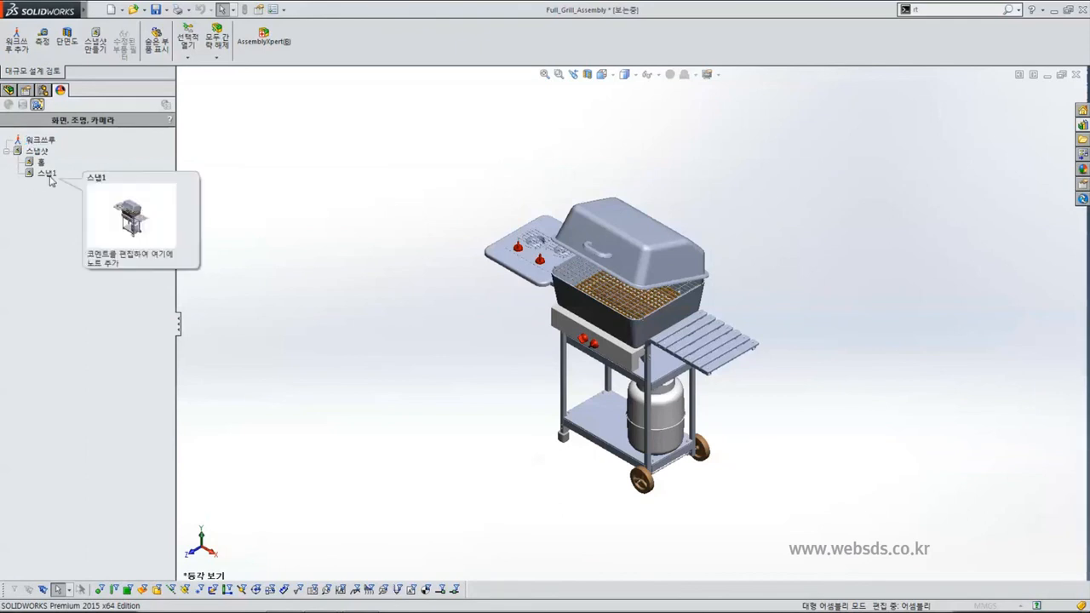
{"action": "right_click", "coordinate": [48, 174]}
{"action": "left_click", "coordinate": [126, 193]}
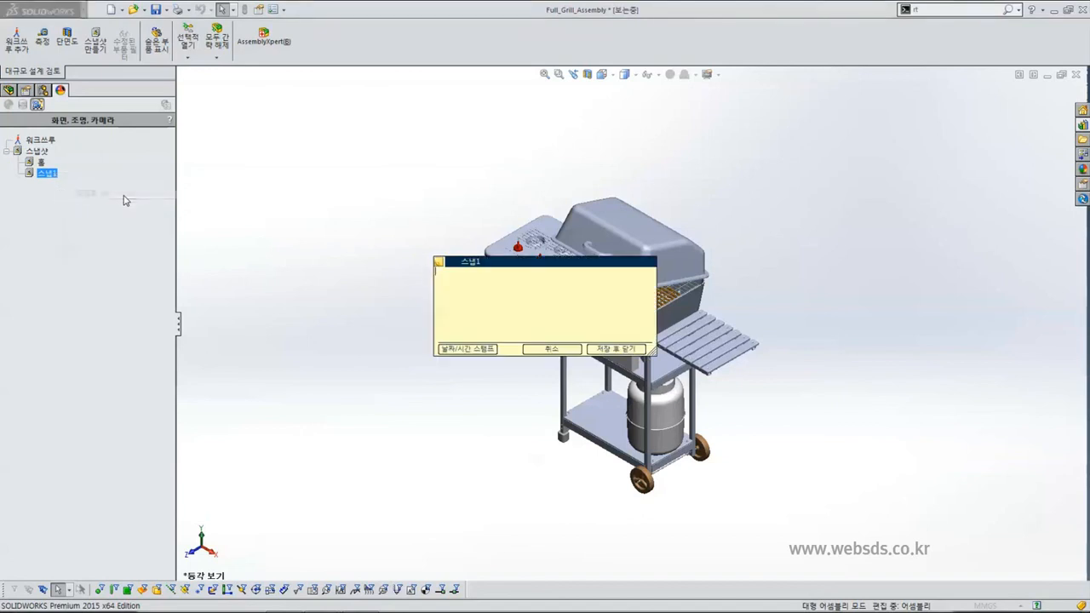
{"action": "type", "text": "스냅샷 작서"}
{"action": "left_click", "coordinate": [613, 350]}
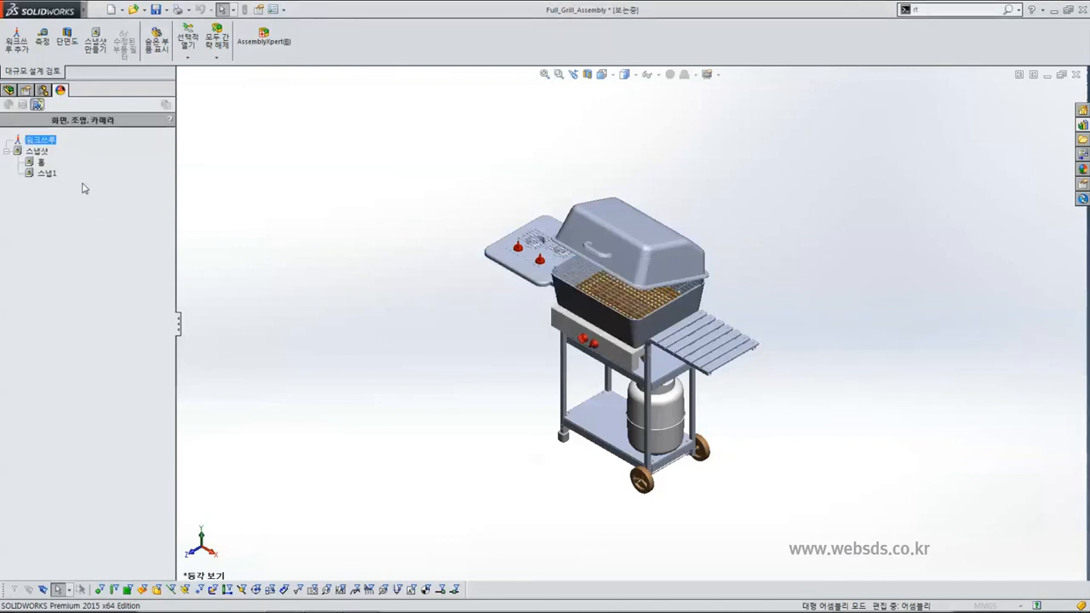
{"action": "mouse_move", "coordinate": [53, 176]}
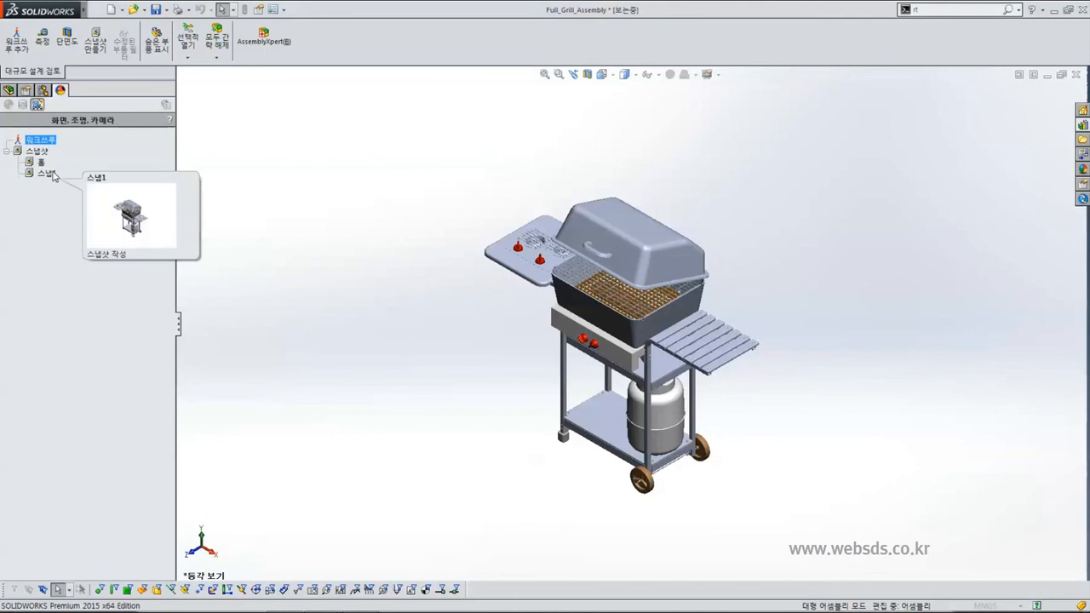
- Capture a second snapshot showing the grill enlarged from the rear, keeping the suggested name, and check its preview
{"action": "left_click", "coordinate": [418, 348]}
{"action": "middle_click_drag", "start_coordinate": [418, 348], "coordinate": [634, 304]}
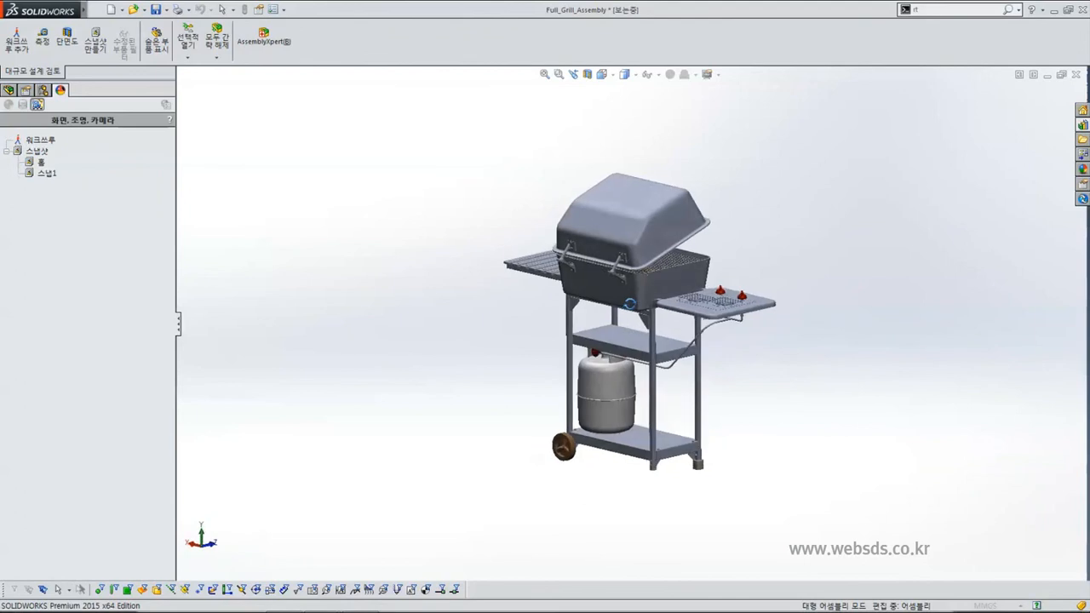
{"action": "scroll", "coordinate": [652, 319], "scroll_direction": "down", "scroll_amount": 2}
{"action": "right_click", "coordinate": [44, 152]}
{"action": "left_click", "coordinate": [51, 158]}
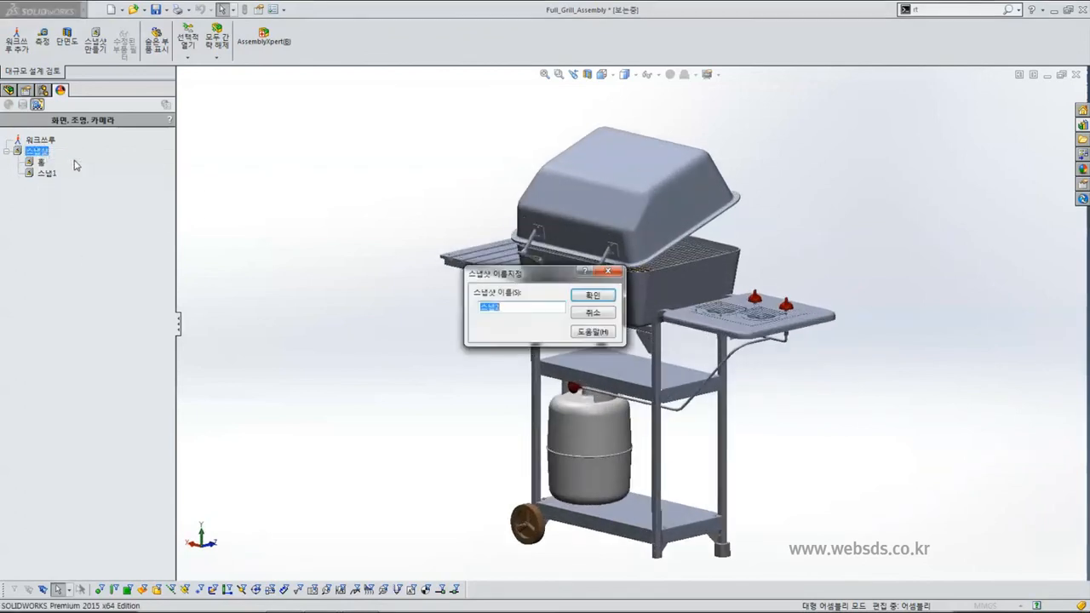
{"action": "left_click", "coordinate": [593, 295]}
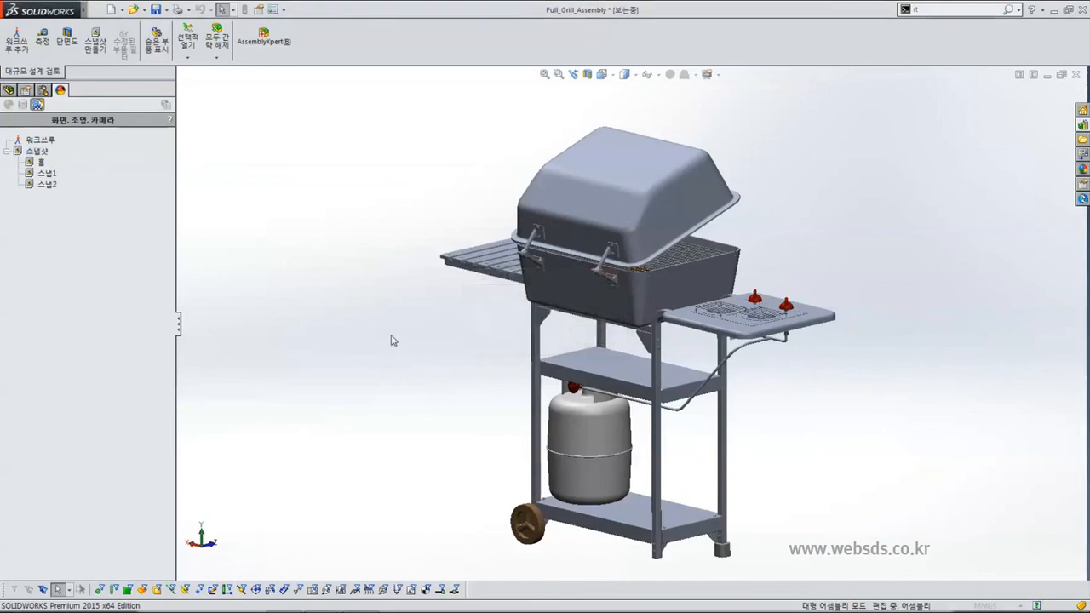
{"action": "mouse_move", "coordinate": [53, 189]}
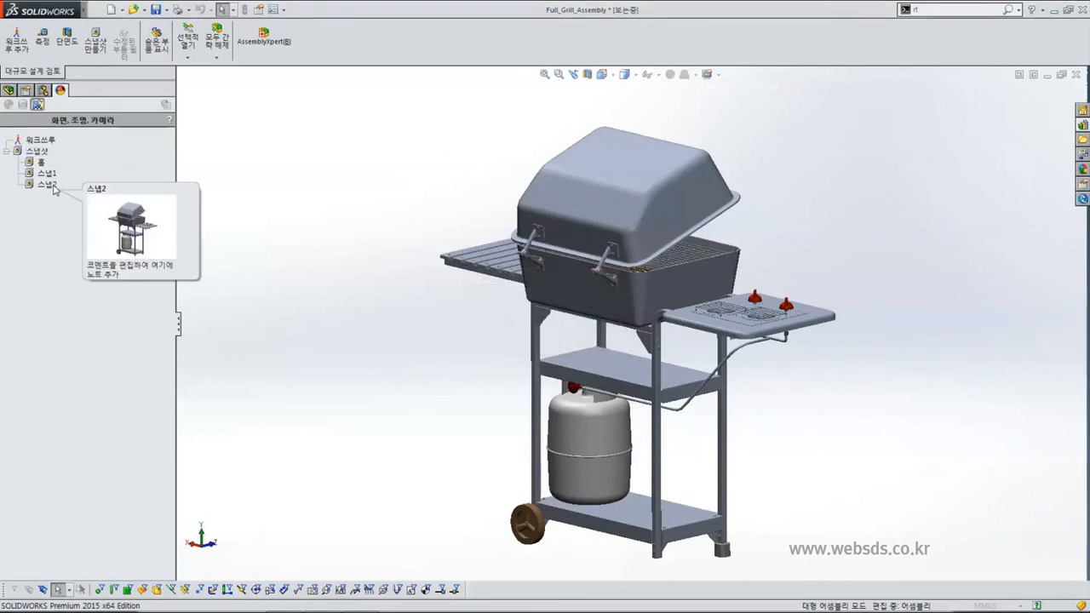
- Recall the first saved snapshot's view of the grill, followed by the second one's enlarged rear view
{"action": "left_click", "coordinate": [52, 238]}
{"action": "double_click", "coordinate": [48, 173]}
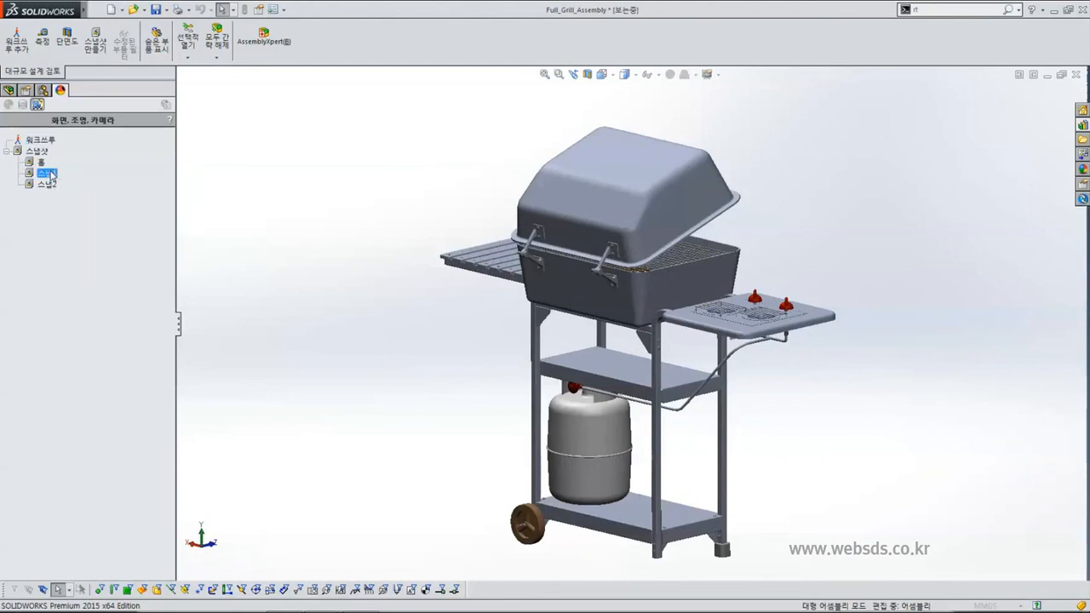
{"action": "double_click", "coordinate": [50, 184]}
- Selectively open all displayed components of the Full_Grill_Assembly from Large Design Review, acknowledging the hidden-components notice
{"action": "left_click", "coordinate": [9, 90]}
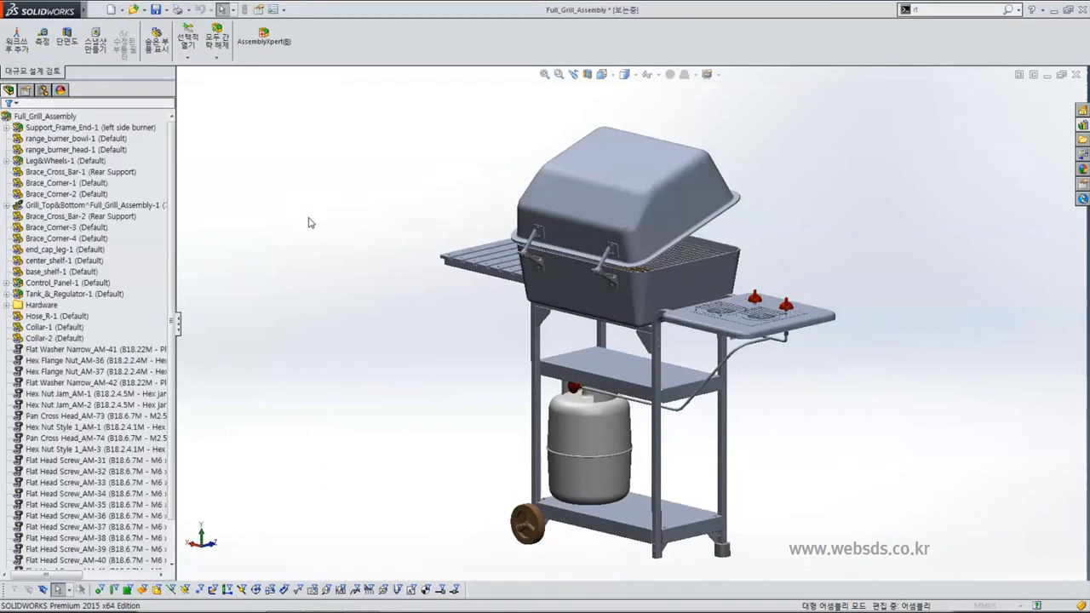
{"action": "left_click", "coordinate": [188, 57]}
{"action": "left_click", "coordinate": [244, 204]}
{"action": "middle_click_drag", "start_coordinate": [553, 340], "coordinate": [333, 372]}
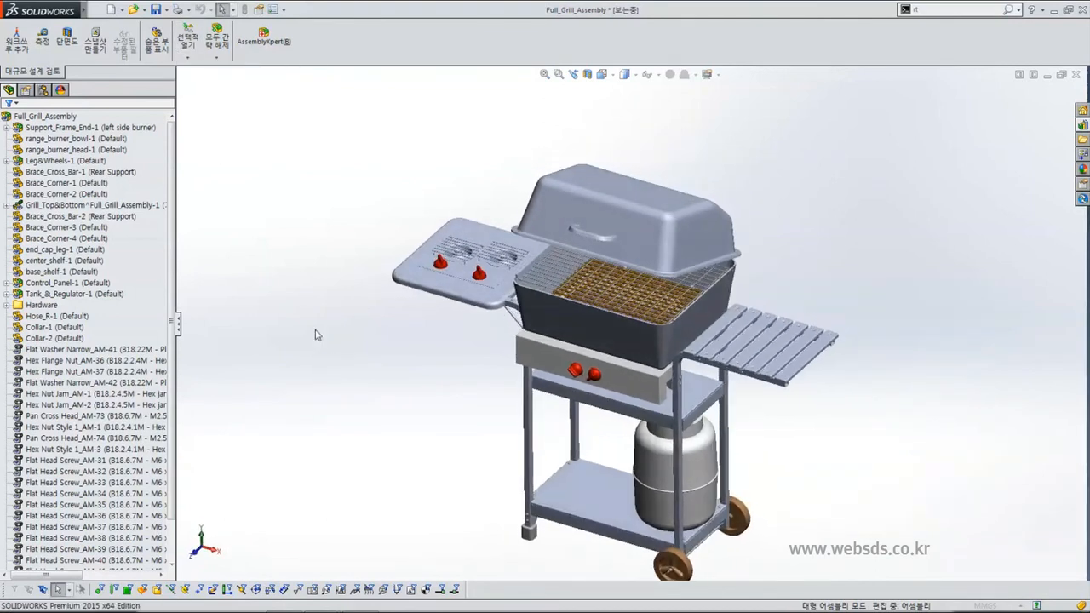
{"action": "left_click", "coordinate": [47, 117]}
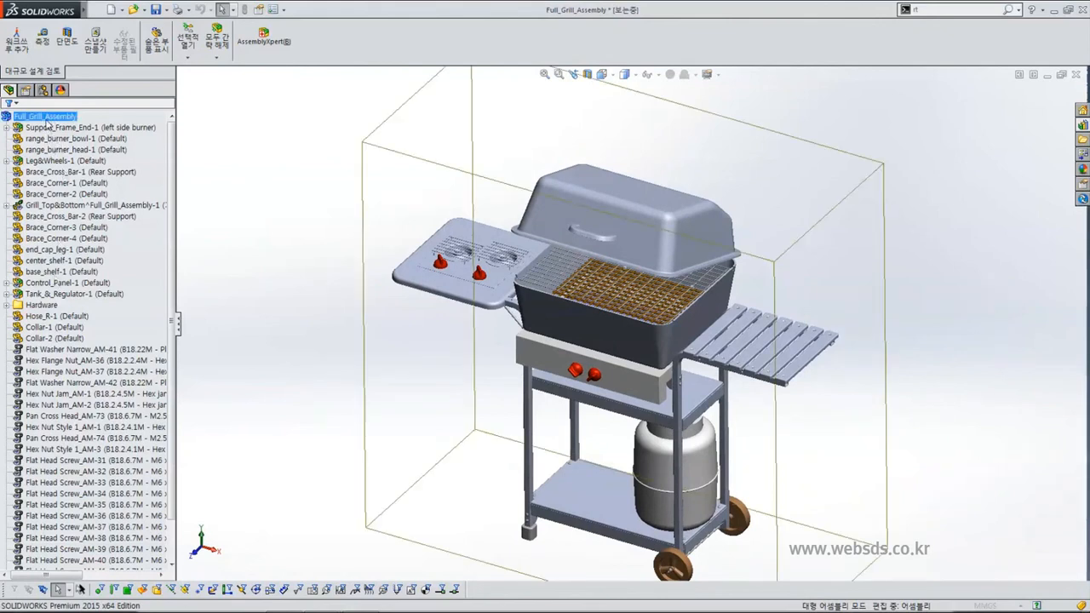
{"action": "left_click", "coordinate": [189, 45]}
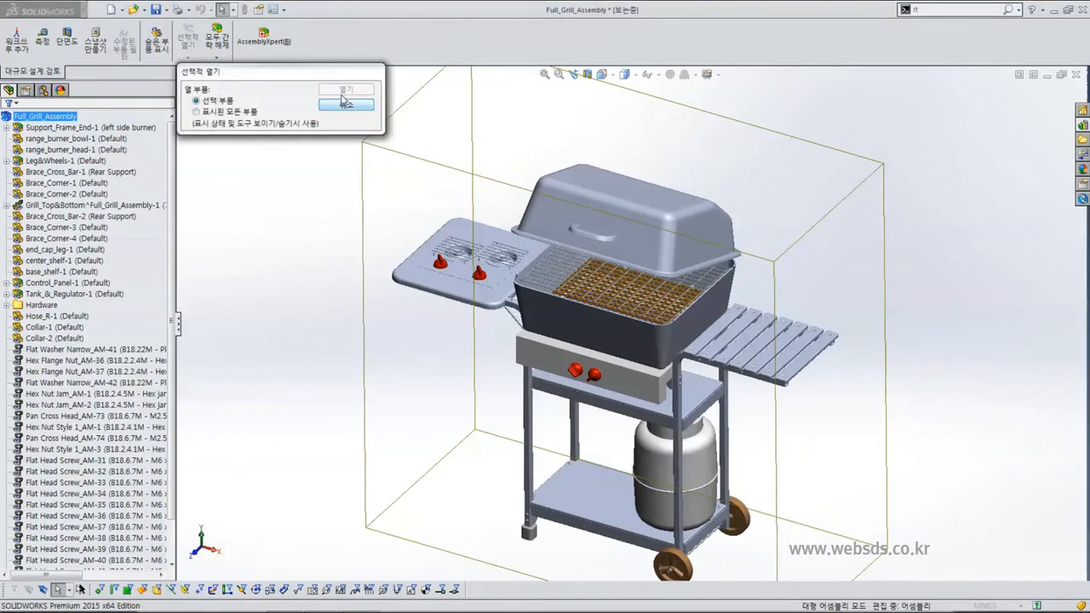
{"action": "left_click", "coordinate": [230, 112]}
{"action": "left_click", "coordinate": [341, 91]}
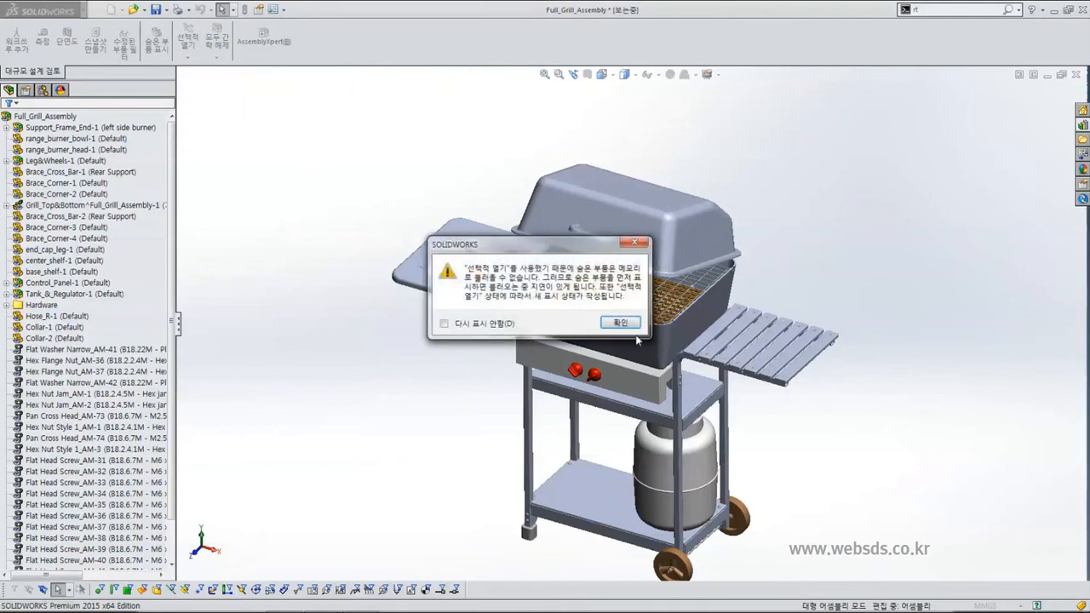
{"action": "left_click", "coordinate": [619, 322]}
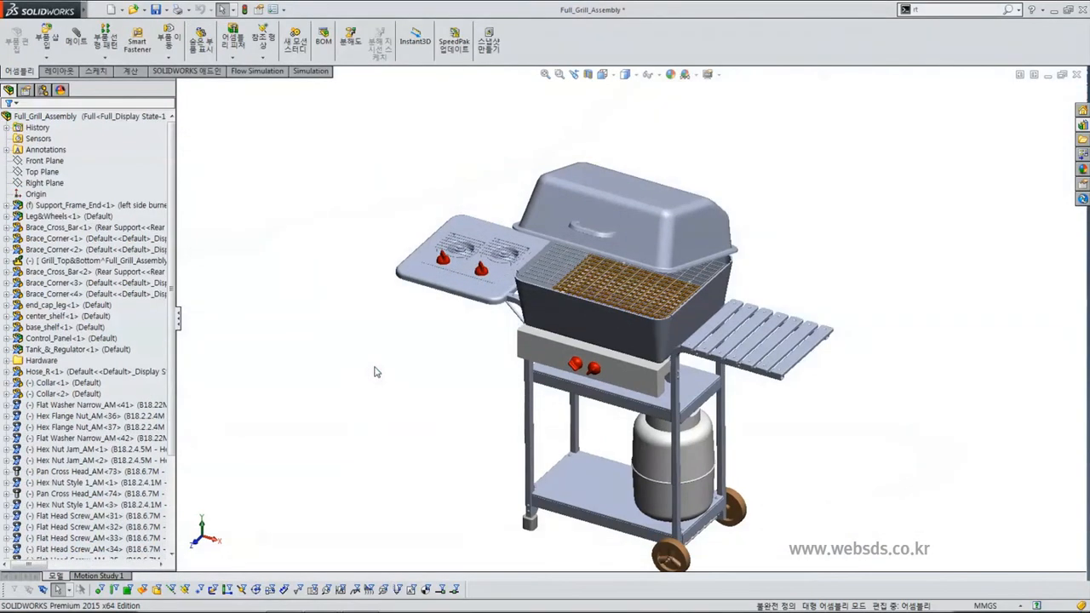
{"action": "mouse_move", "coordinate": [478, 410]}
{"action": "middle_mouse_down"}
{"action": "mouse_move", "coordinate": [452, 383]}
{"action": "mouse_move", "coordinate": [469, 420]}
{"action": "middle_mouse_up"}
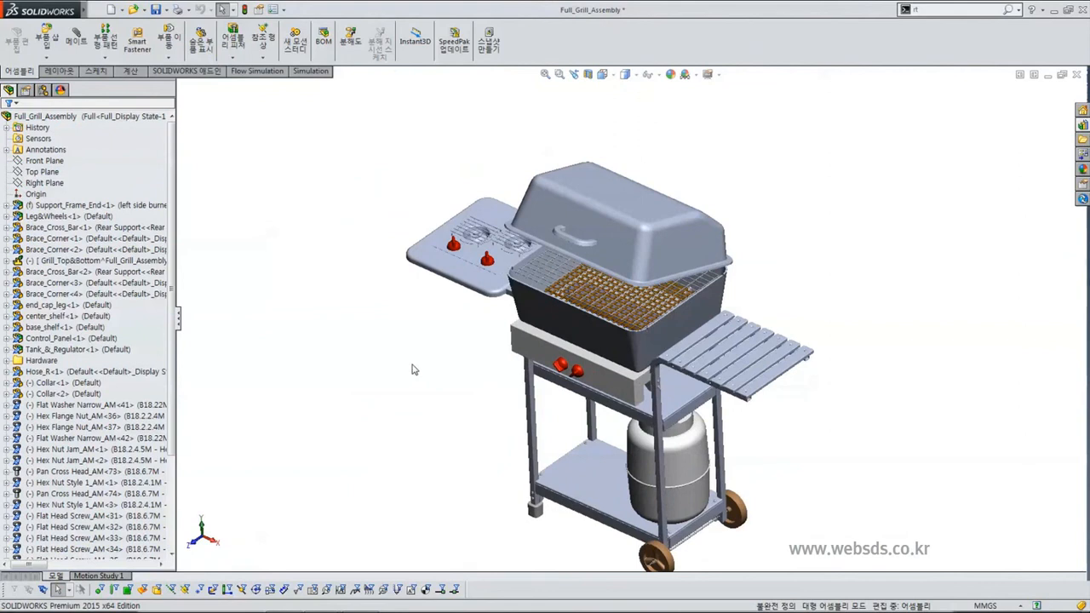
- Switch to the slide presentation and advance to the slide with fast-assembly tips, mate considerations and drawing considerations
{"action": "key", "text": "super+Tab"}
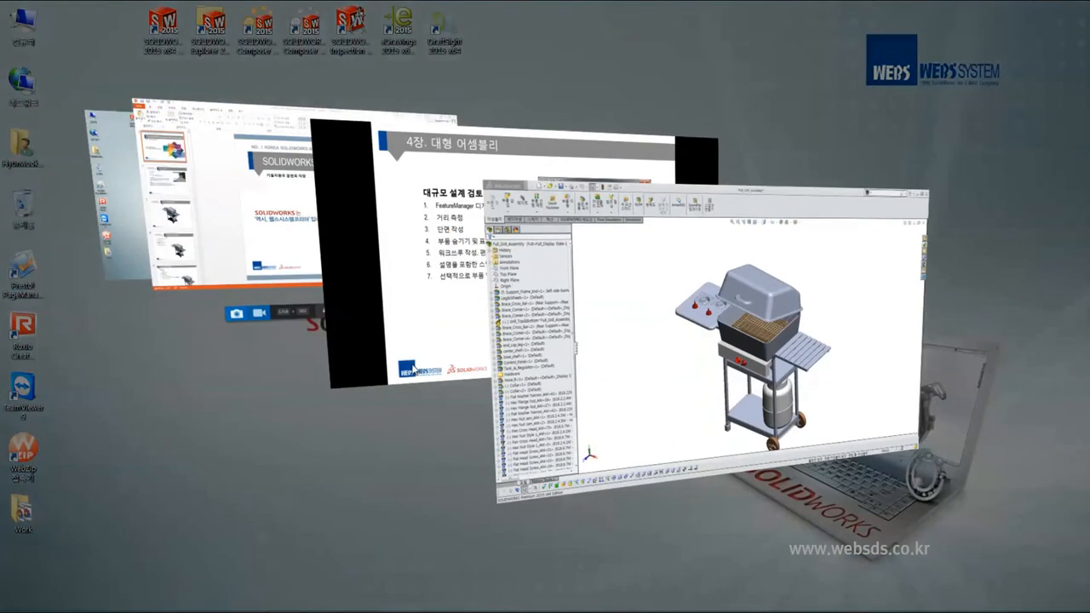
{"action": "left_click", "coordinate": [455, 339]}
{"action": "left_click", "coordinate": [456, 339]}
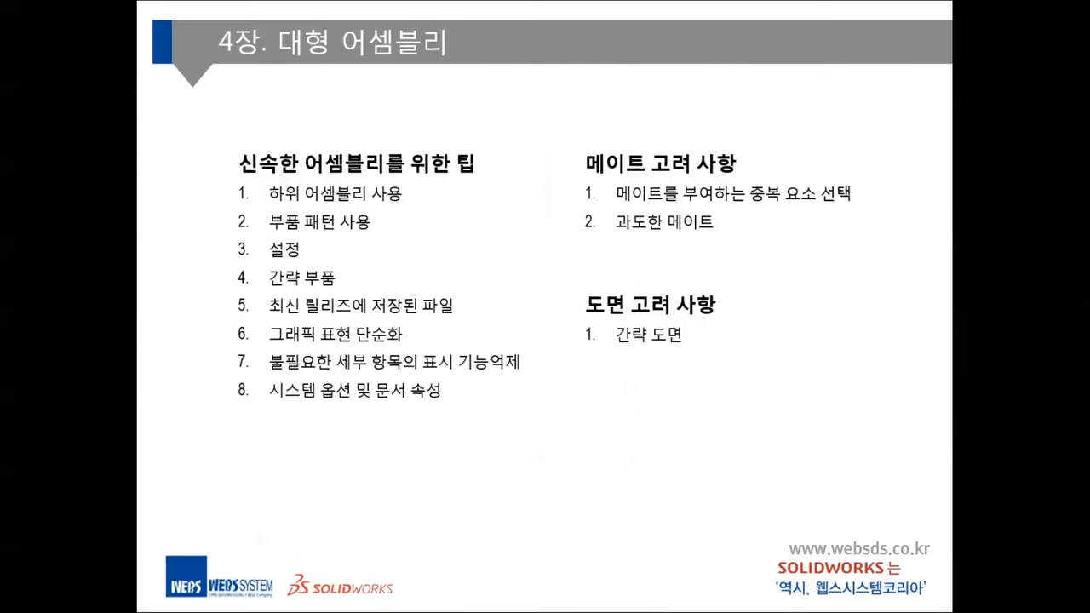